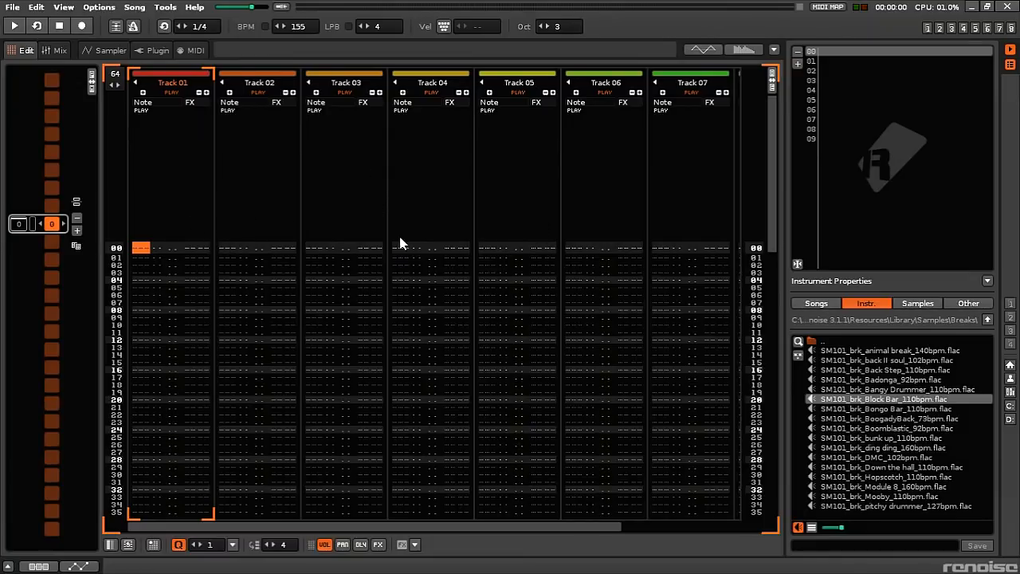
Delete Track 05 and all sequencer tracks after it, keeping only Tracks 01 to 04 besides the master and send tracks
{"action": "right_click", "coordinate": [527, 198]}
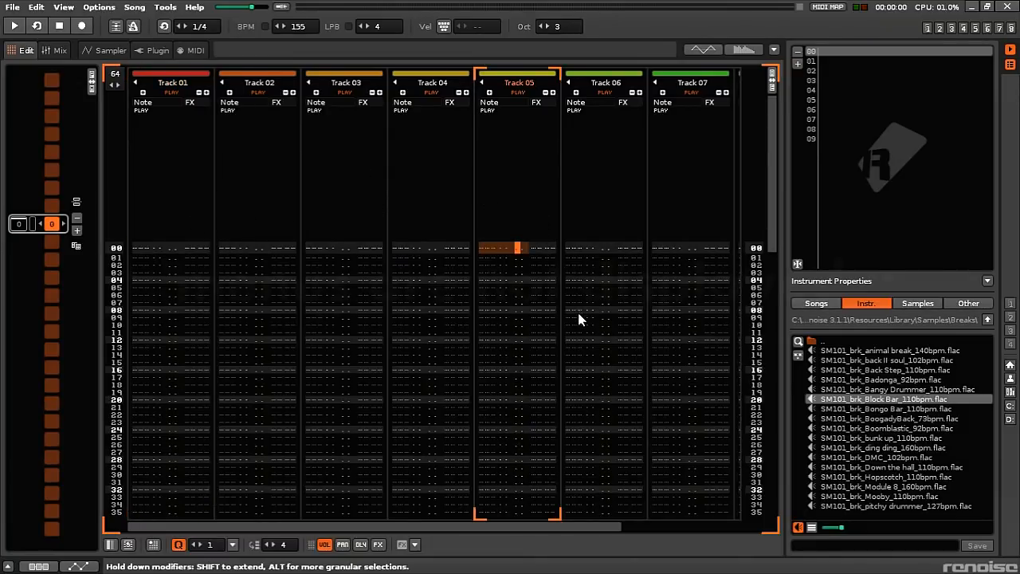
{"action": "left_click", "coordinate": [579, 316]}
{"action": "right_click", "coordinate": [528, 213]}
{"action": "left_click", "coordinate": [576, 318]}
{"action": "right_click", "coordinate": [507, 171]}
{"action": "left_click", "coordinate": [549, 304]}
{"action": "right_click", "coordinate": [496, 174]}
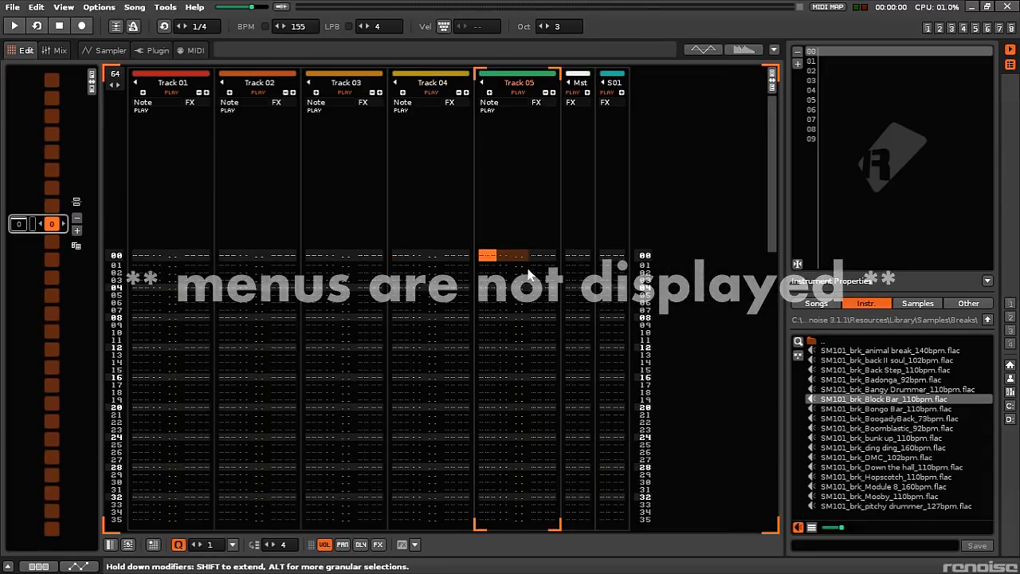
{"action": "left_click", "coordinate": [533, 311]}
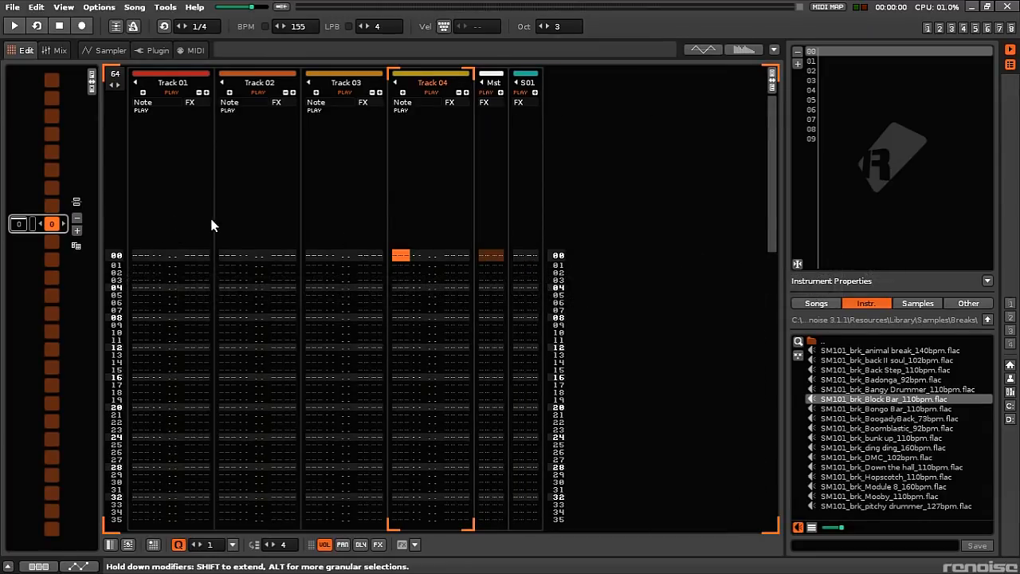
Inspect the master and send tracks in the pattern editor and the mixer, and return to the pattern editor
{"action": "left_click", "coordinate": [505, 216]}
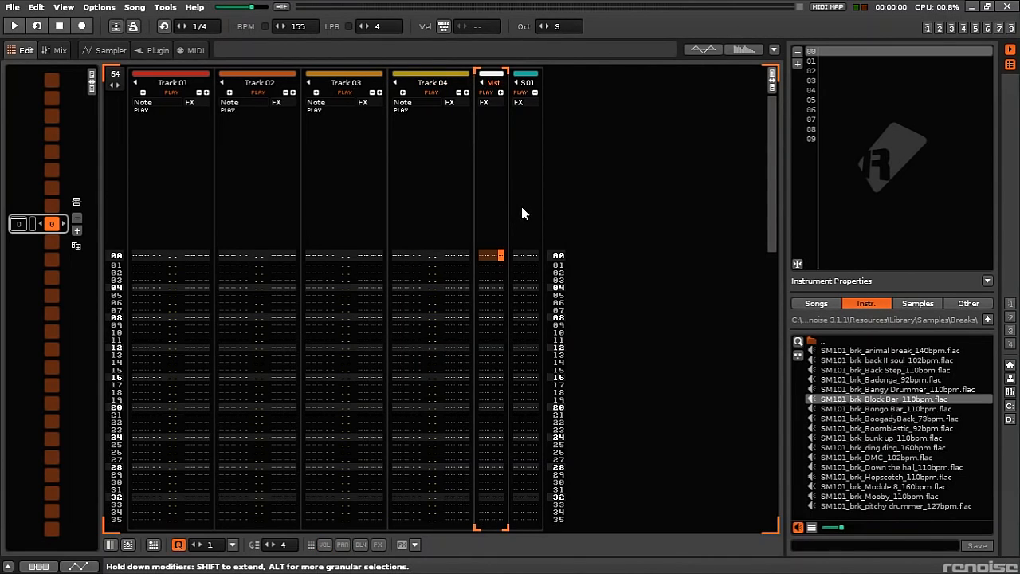
{"action": "left_click", "coordinate": [519, 209]}
{"action": "left_click", "coordinate": [61, 51]}
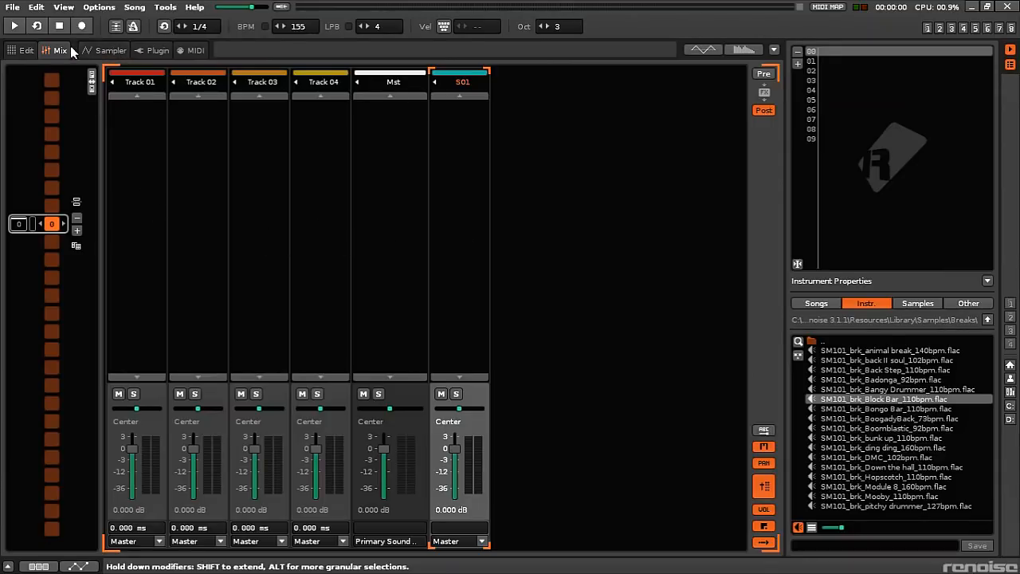
{"action": "left_click", "coordinate": [30, 50]}
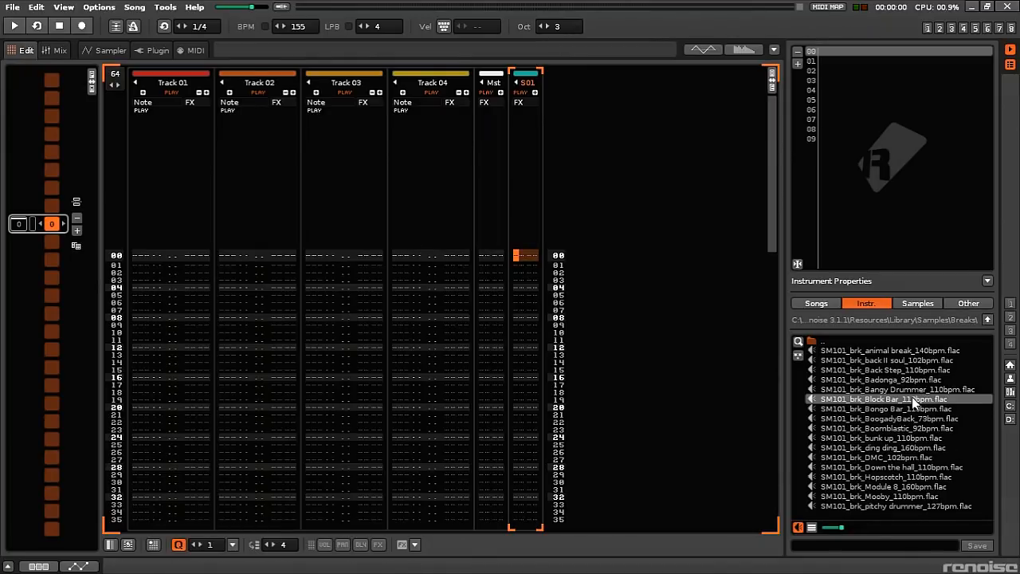
Preview SM101_brk_Block Bar_110bpm.flac from the Breaks sample folder and load it into instrument slot 00
{"action": "double_click", "coordinate": [840, 340]}
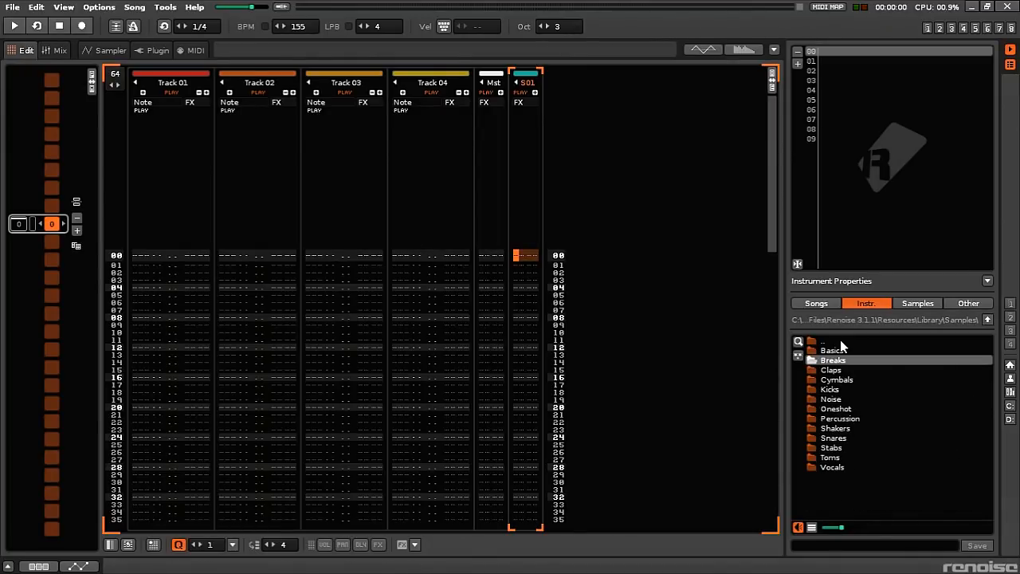
{"action": "double_click", "coordinate": [841, 362]}
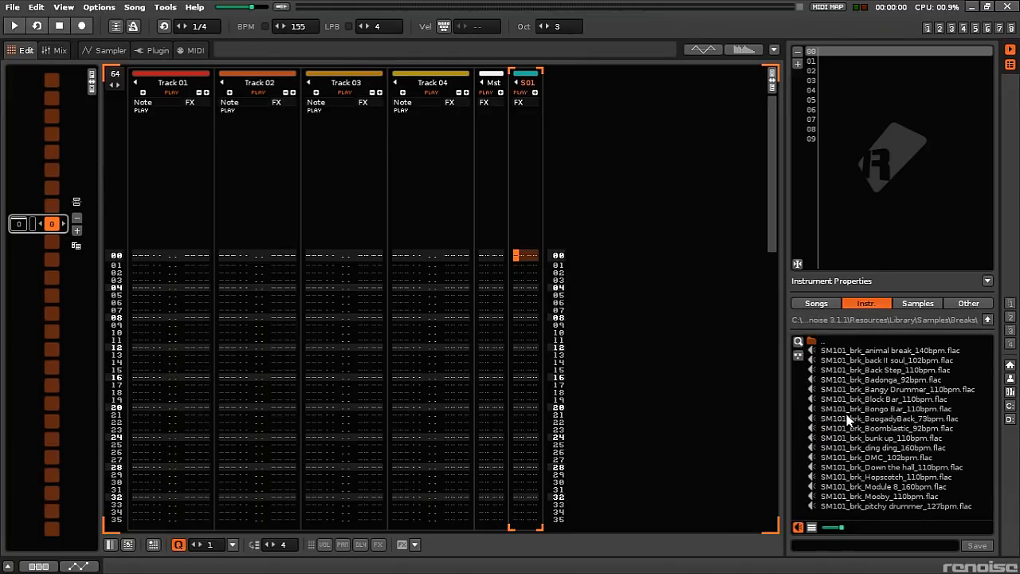
{"action": "left_click", "coordinate": [847, 419]}
{"action": "left_click", "coordinate": [843, 400]}
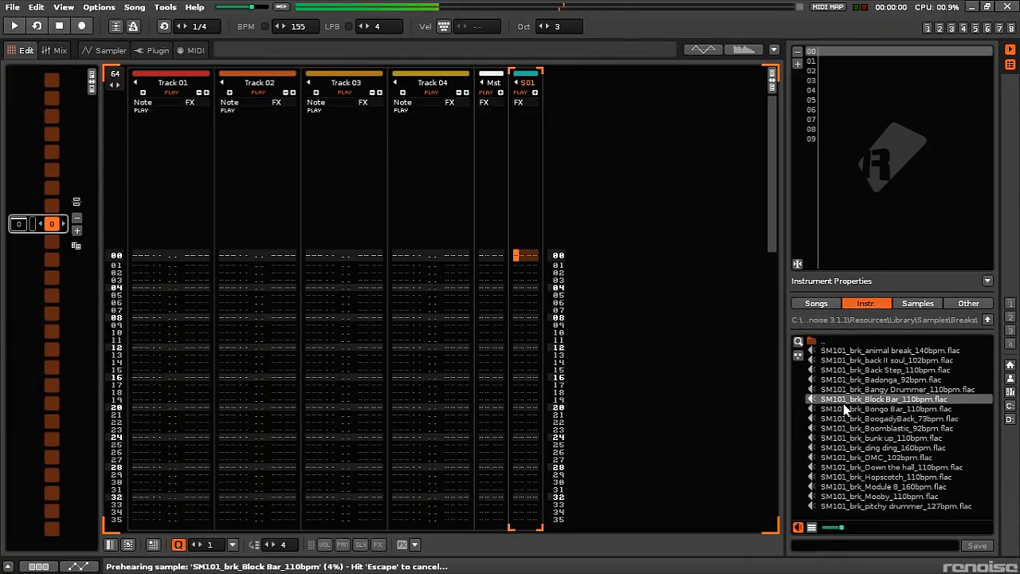
{"action": "double_click", "coordinate": [842, 396]}
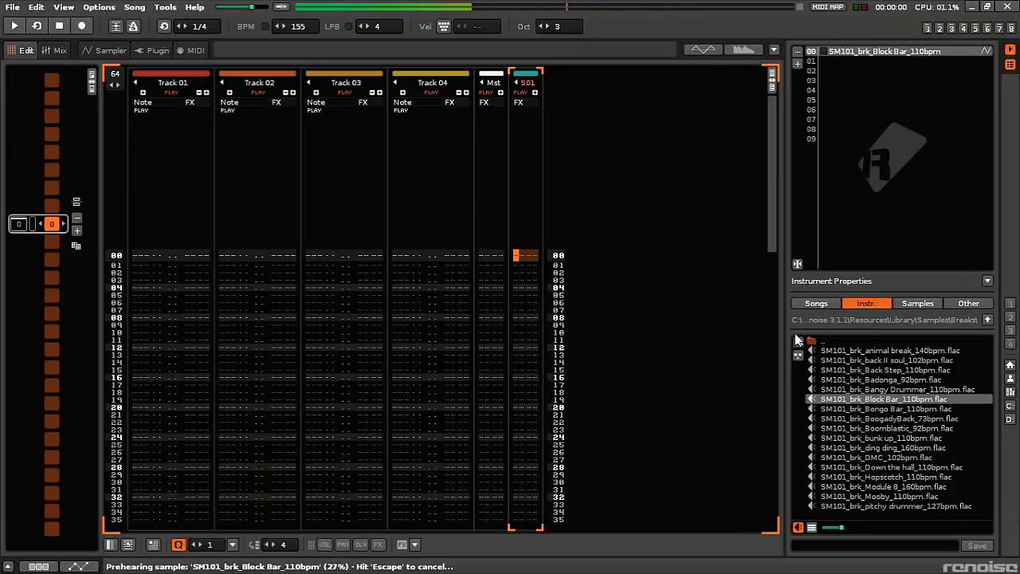
View the Block Bar break's waveform in the Sampler, stop its preview and compare it with an empty instrument slot
{"action": "left_click", "coordinate": [111, 49]}
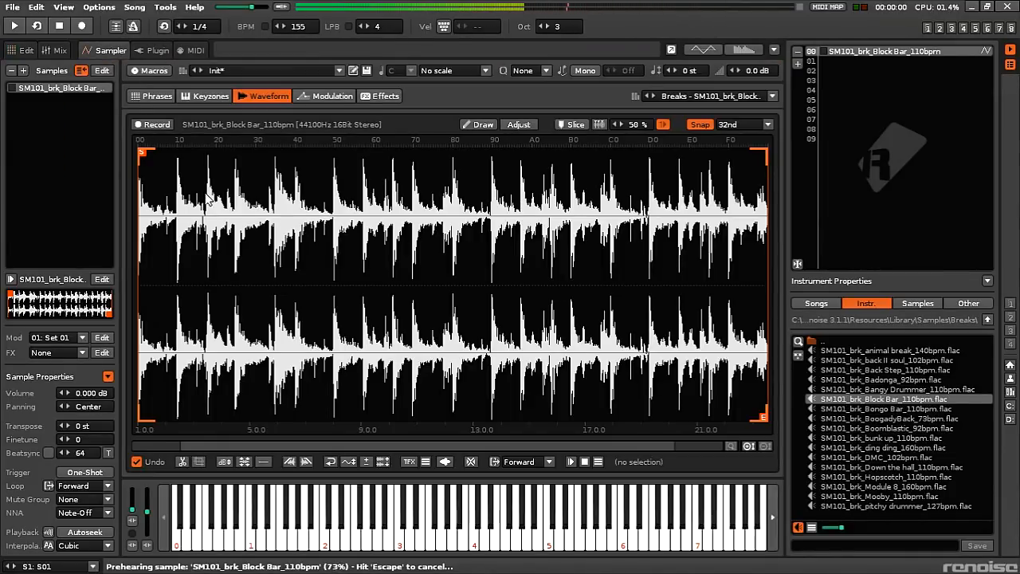
{"action": "key", "text": "Escape"}
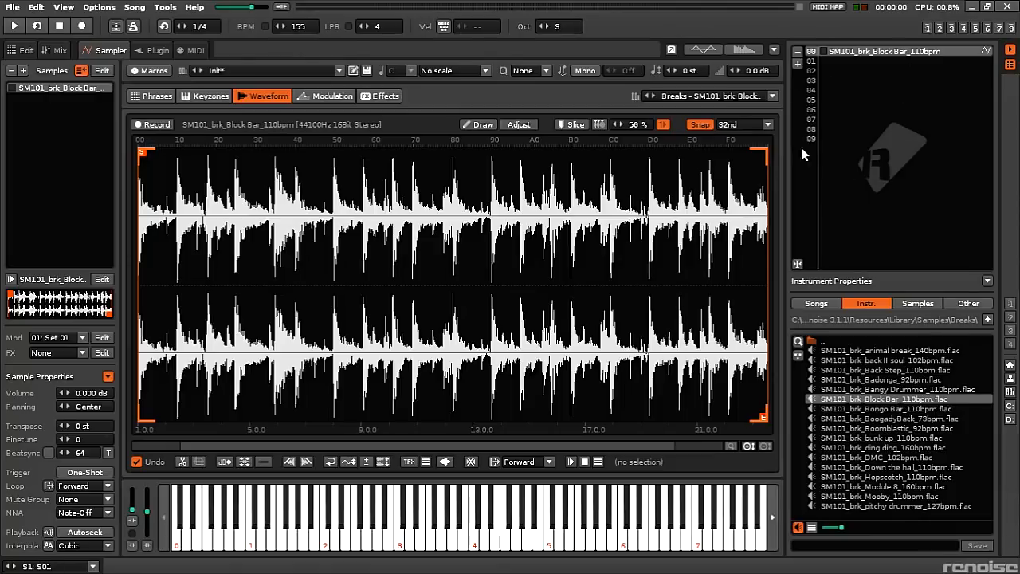
{"action": "left_click", "coordinate": [835, 75]}
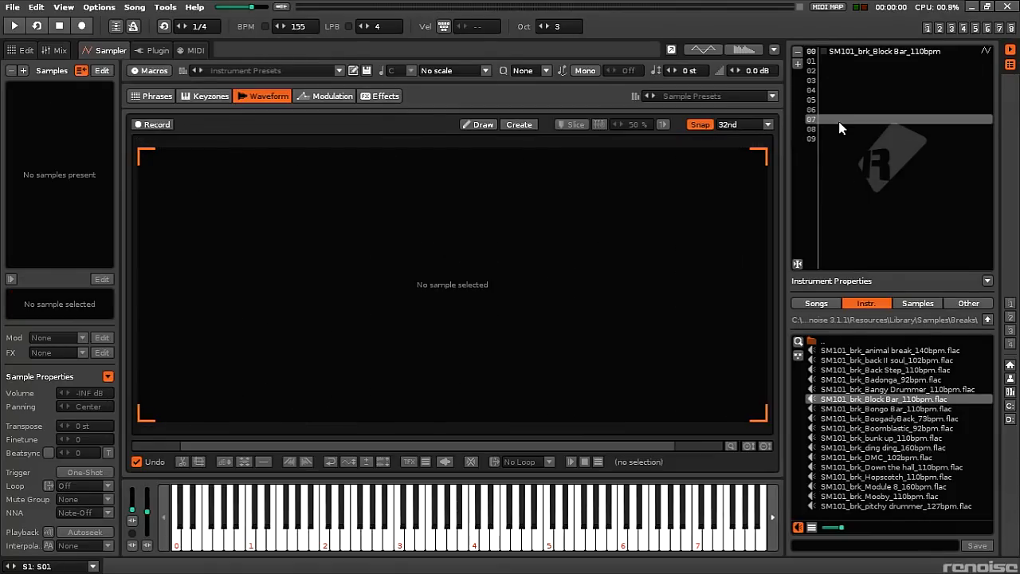
{"action": "left_click", "coordinate": [865, 52]}
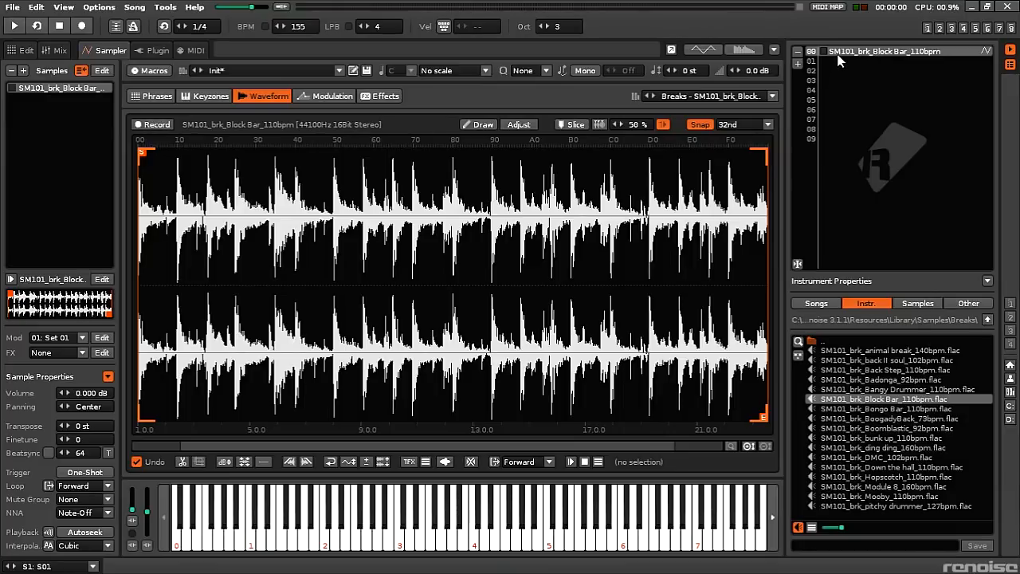
Audition the Block Bar break at various pitches across the keyboard in octave 3
{"action": "key", "text": "q"}
{"action": "key", "text": "t"}
{"action": "key", "text": "y"}
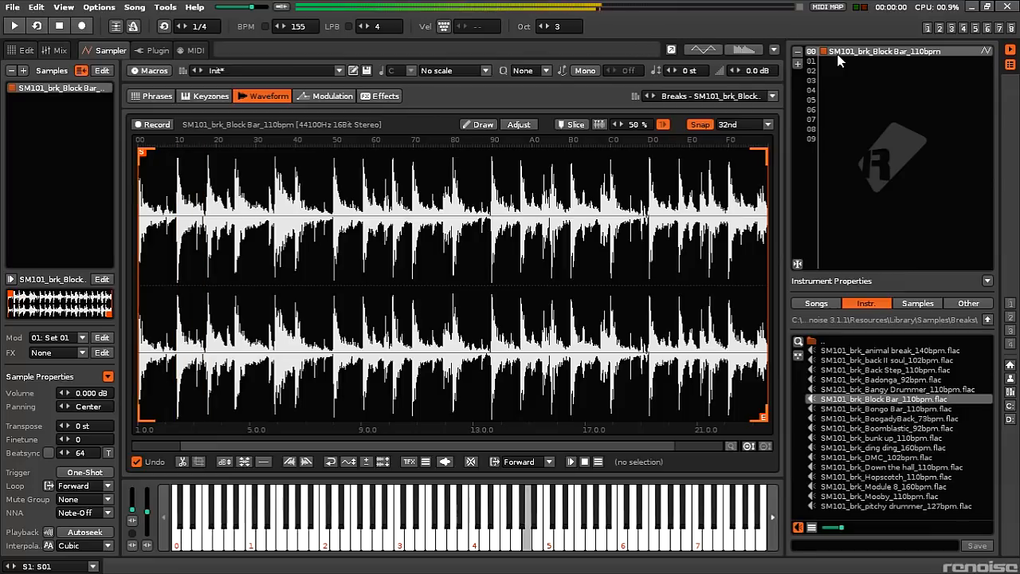
{"action": "key", "text": "o"}
{"action": "key", "text": "m"}
{"action": "key", "text": "n"}
{"action": "key", "text": "x"}
{"action": "key", "text": "d"}
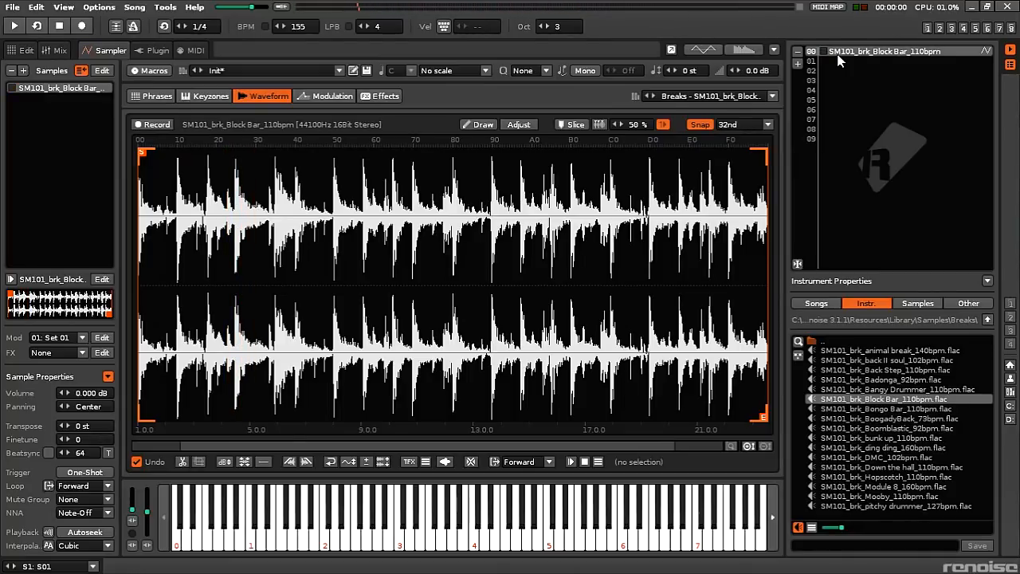
Set the keyboard octave to 4, auditioning the break at several notes and in lower octaves along the way
{"action": "key", "text": "KP_Multiply"}
{"action": "key", "text": "r"}
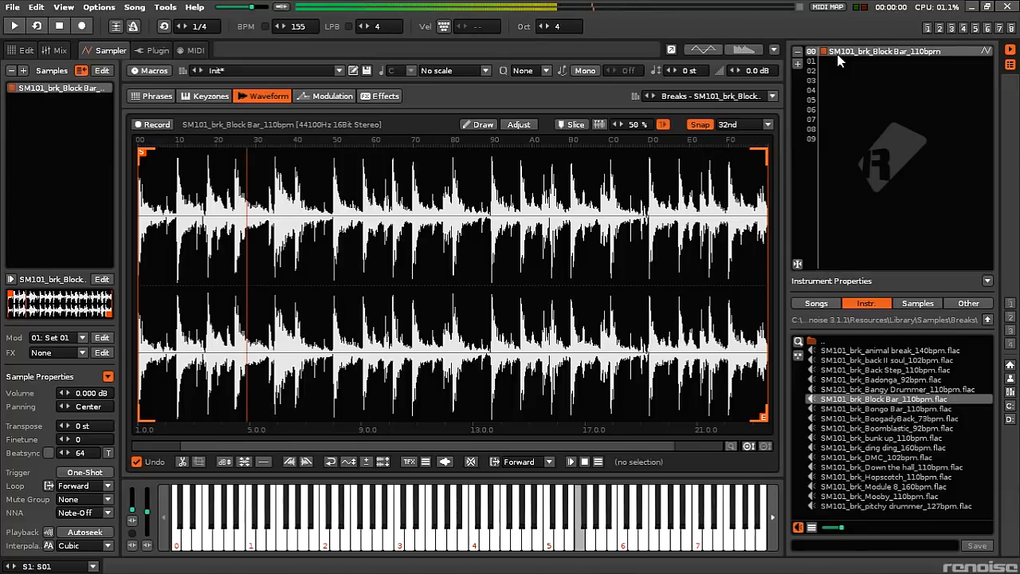
{"action": "key", "text": "n"}
{"action": "key", "text": "v"}
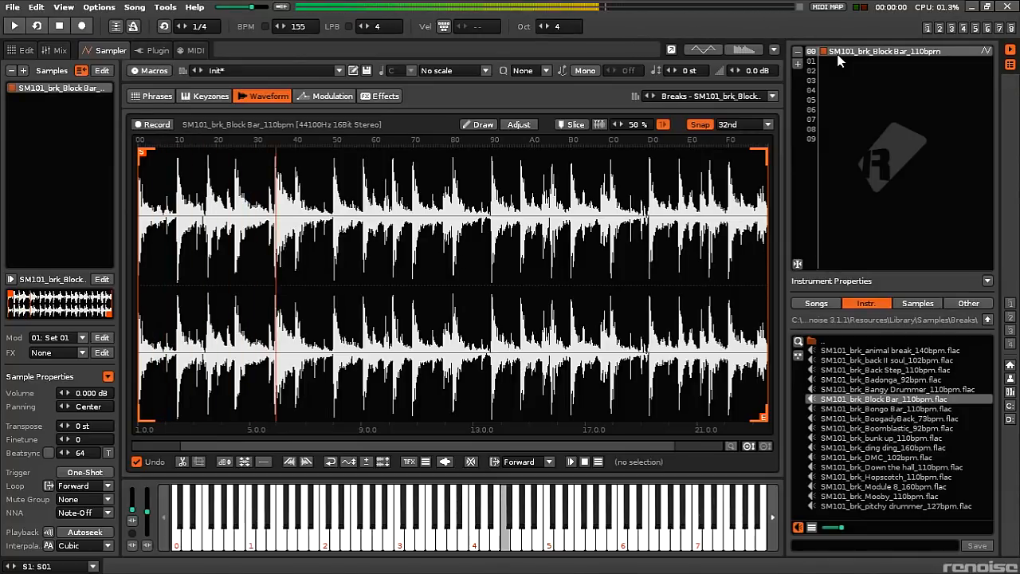
{"action": "key", "text": "KP_Divide"}
{"action": "key", "text": "v"}
{"action": "key", "text": "KP_Divide"}
{"action": "key", "text": "v"}
{"action": "key", "text": "KP_Multiply"}
{"action": "key", "text": "v"}
{"action": "key", "text": "KP_Multiply"}
{"action": "key", "text": "v"}
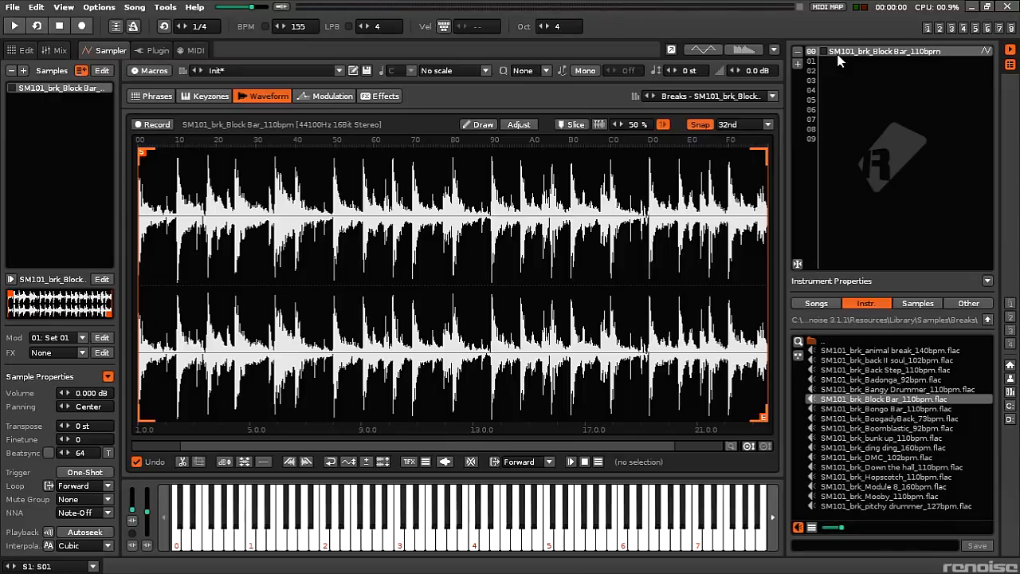
Audition the break at C-5 and C-4, and calculate its transpose and finetune from the 64-line beatsync value
{"action": "key", "text": "q"}
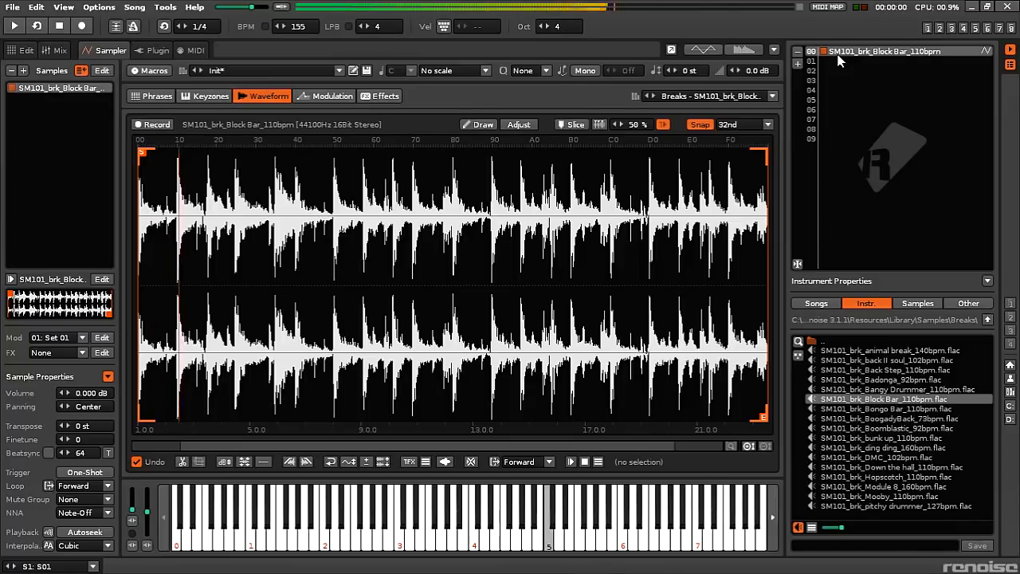
{"action": "key", "text": "z"}
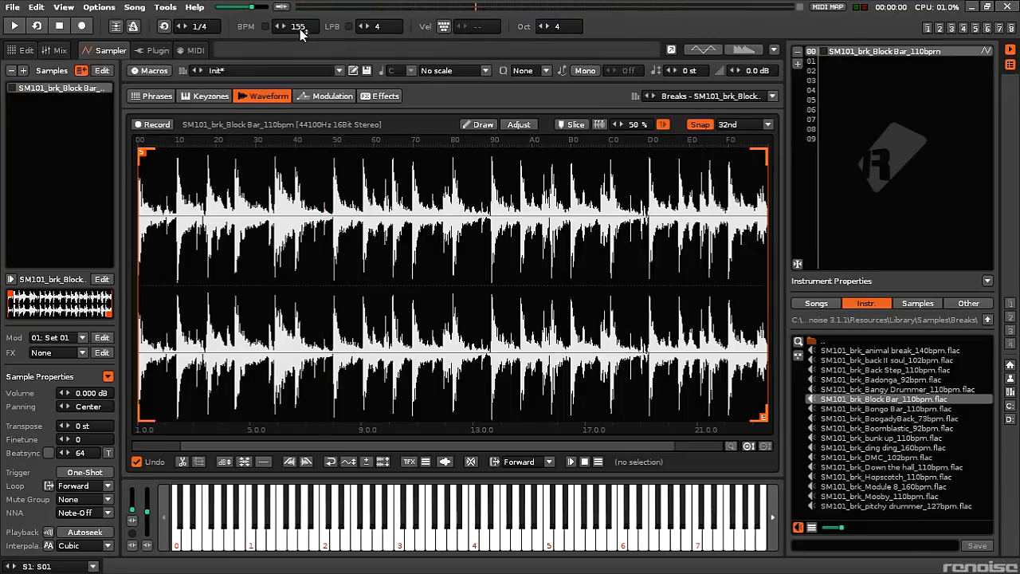
{"action": "key", "text": "z"}
{"action": "left_click", "coordinate": [109, 453]}
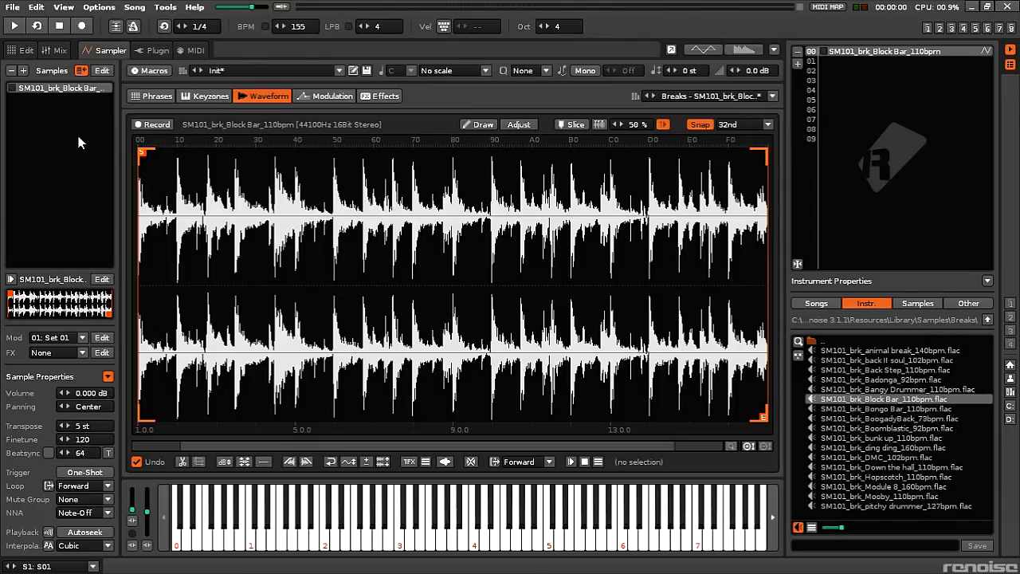
Turn on the metronome and play the empty pattern in the pattern editor to hear the song tempo
{"action": "left_click", "coordinate": [133, 26]}
{"action": "left_click", "coordinate": [25, 51]}
{"action": "key", "text": "space"}
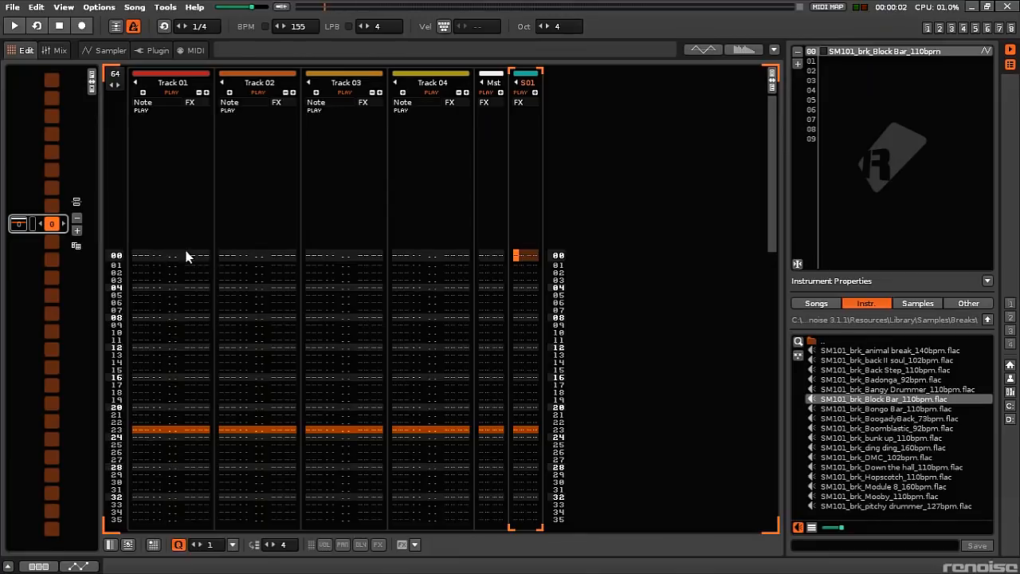
Enter a C-4 note for instrument 00 on row 00 of Track 01, leave edit mode and play the pattern back
{"action": "left_click", "coordinate": [146, 258]}
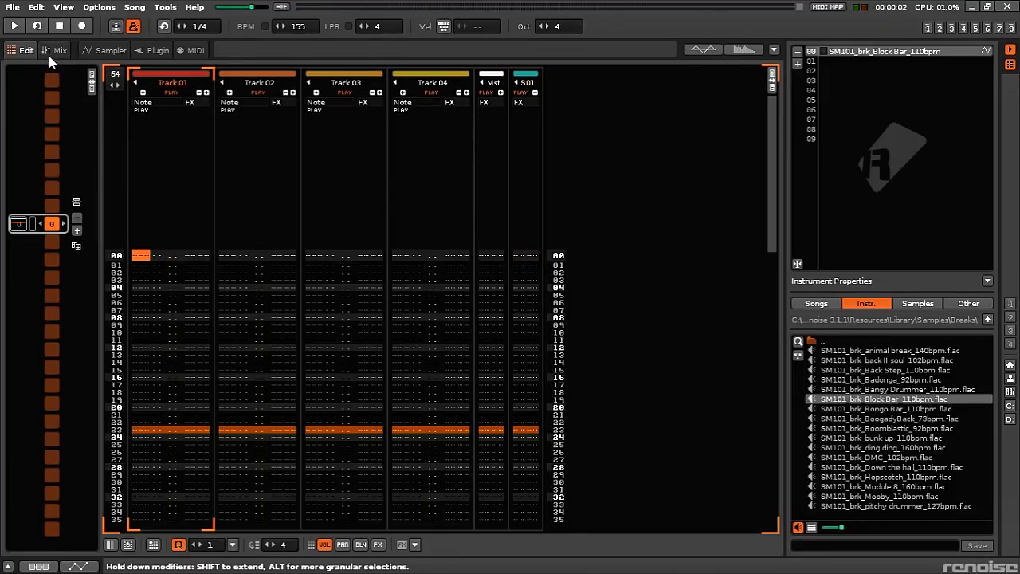
{"action": "key", "text": "Escape"}
{"action": "key", "text": "z"}
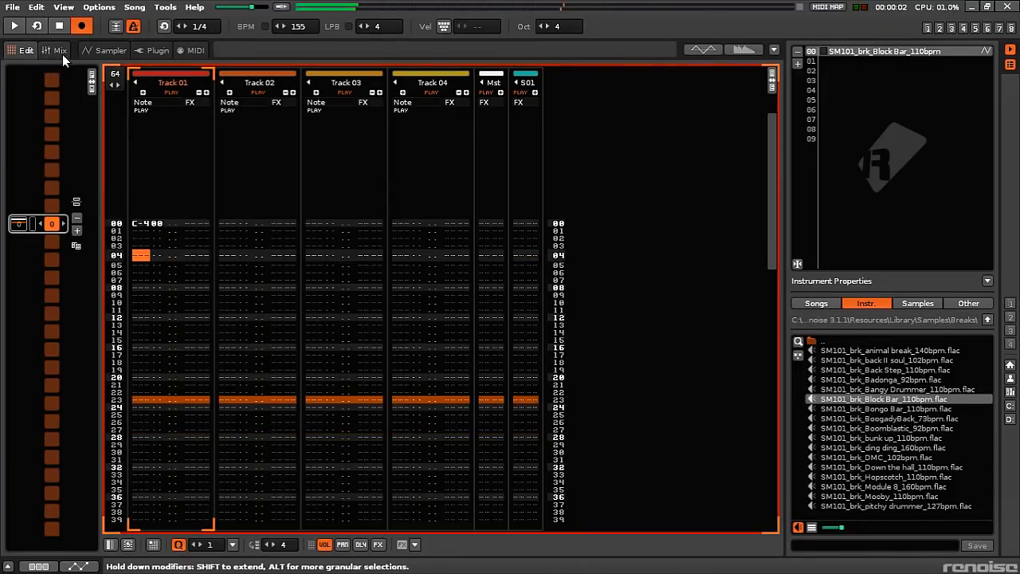
{"action": "left_click", "coordinate": [83, 25]}
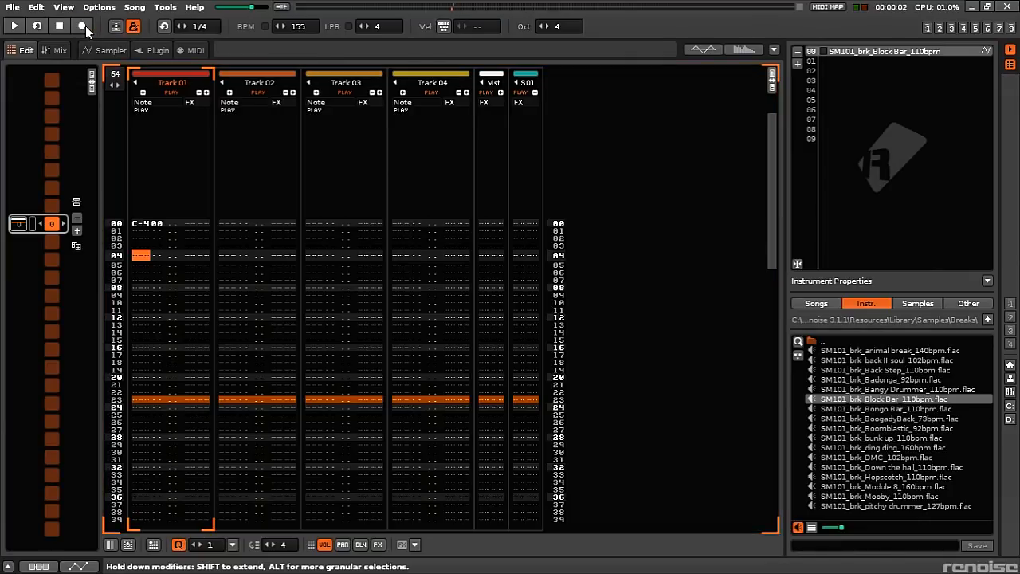
{"action": "key", "text": "space"}
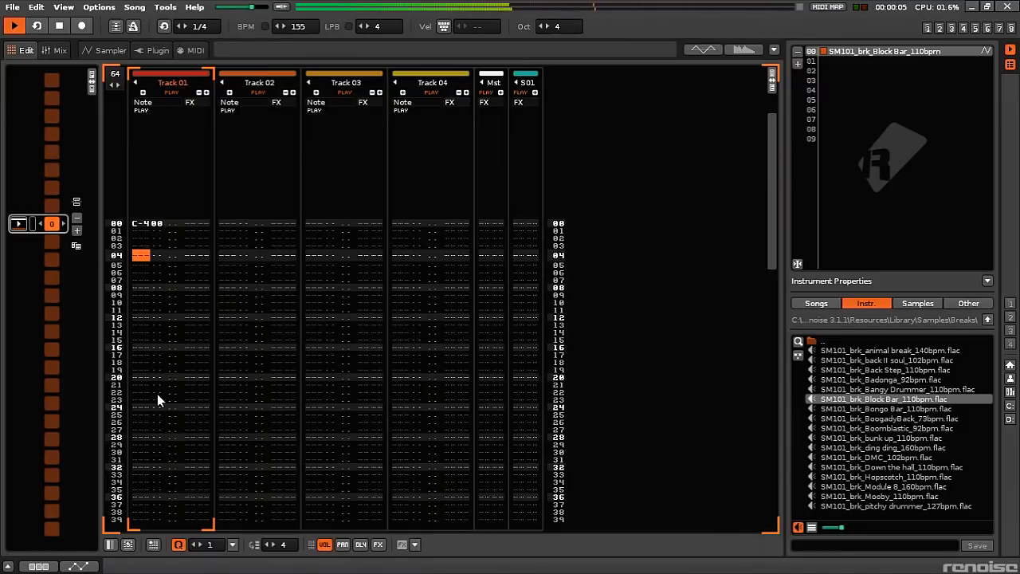
{"action": "key", "text": "space"}
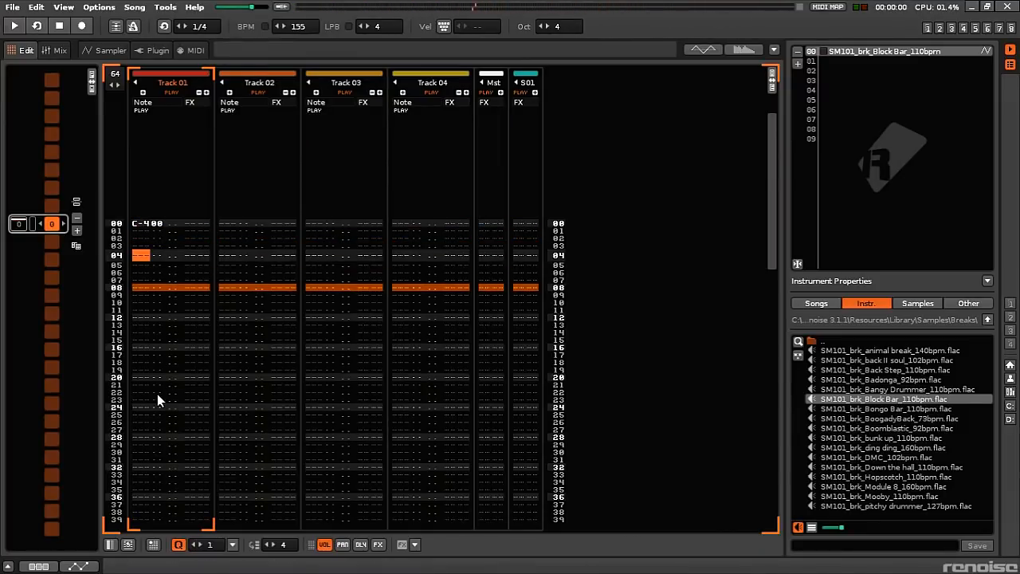
Try tuning the break to a 32-line beatsync, audition it, and undo the transpose and beatsync line changes
{"action": "left_click", "coordinate": [109, 50]}
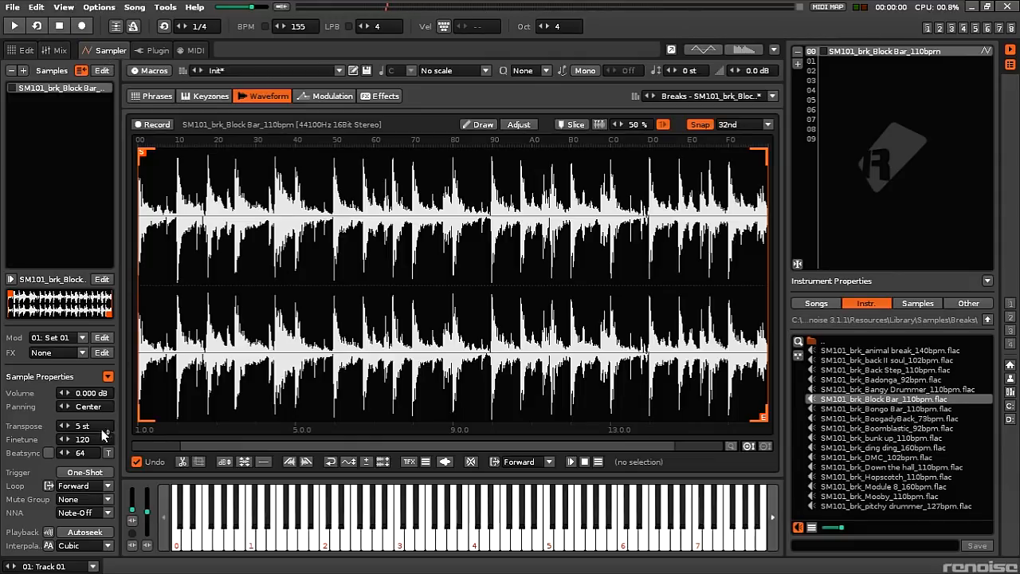
{"action": "left_click_drag", "start_coordinate": [87, 452], "coordinate": [87, 474]}
{"action": "left_click", "coordinate": [110, 452]}
{"action": "key", "text": "z"}
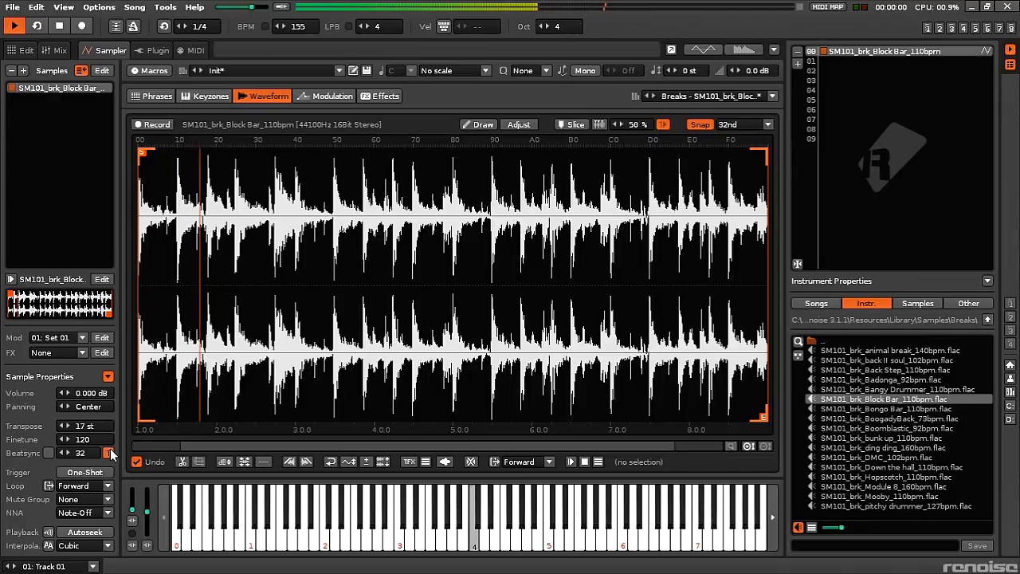
{"action": "key", "text": "ctrl+z"}
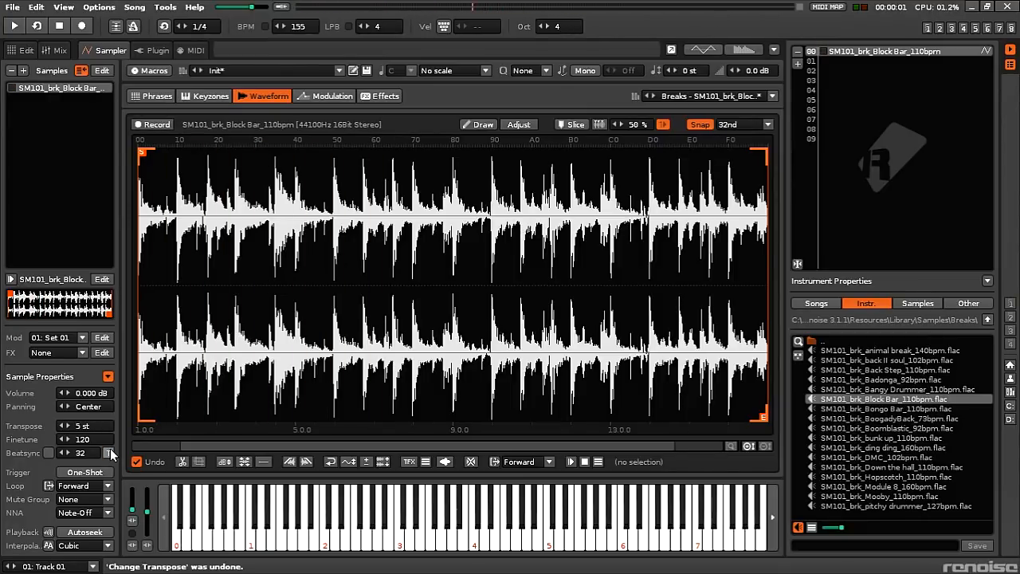
{"action": "key", "text": "ctrl+z"}
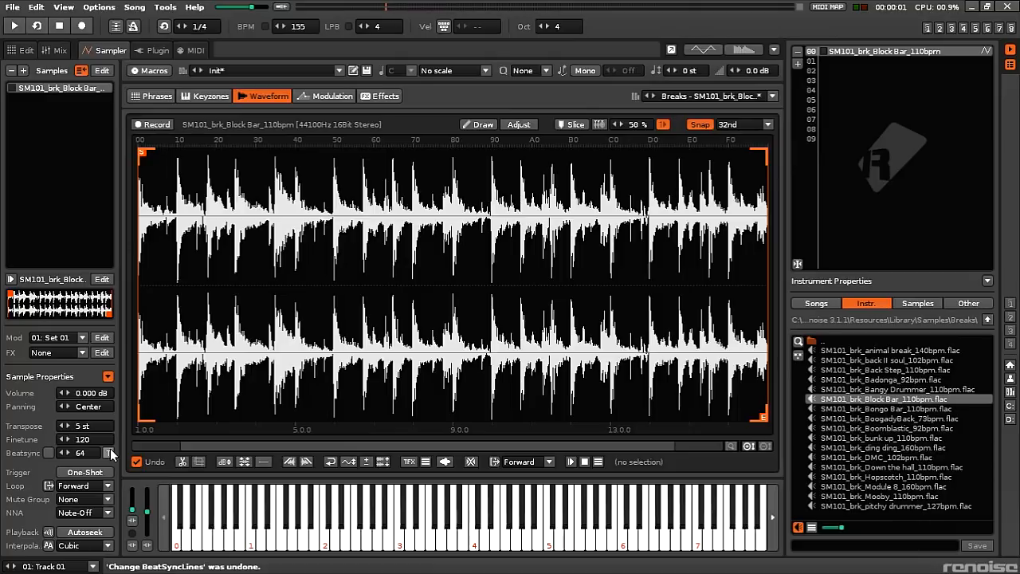
Play the pattern with the 64-line tuning in the Sampler and again in the pattern editor
{"action": "key", "text": "space"}
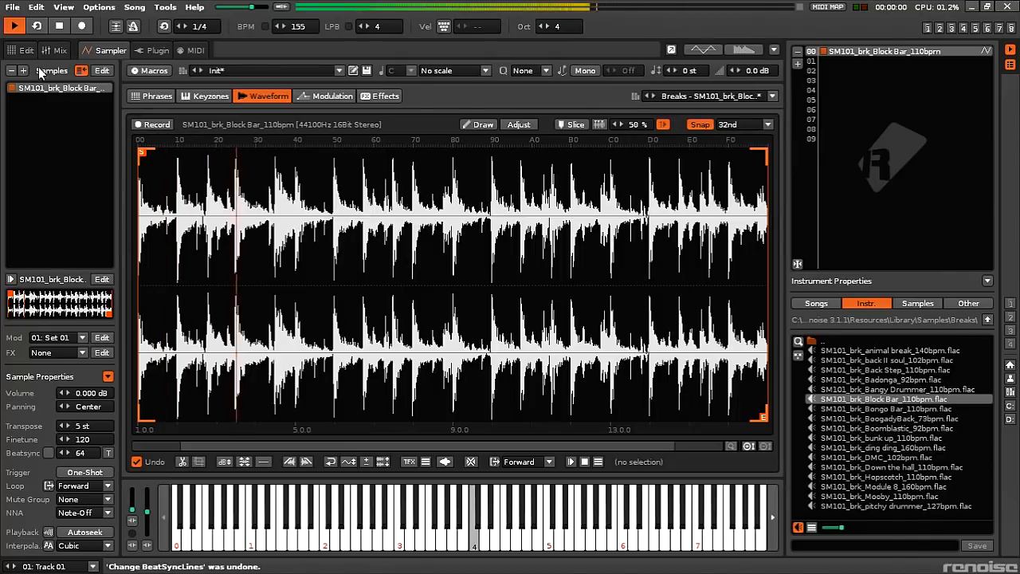
{"action": "key", "text": "space"}
{"action": "left_click", "coordinate": [26, 50]}
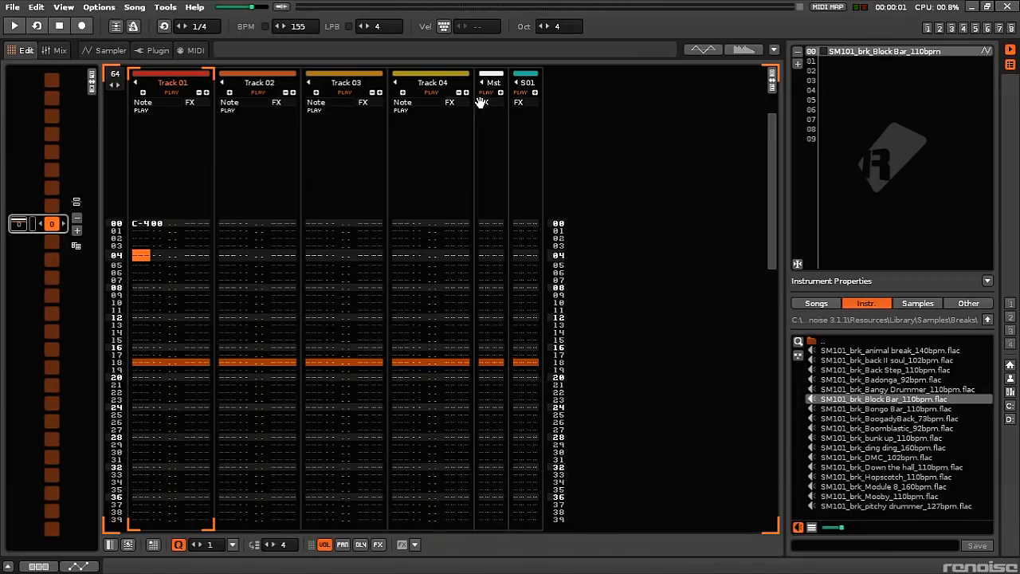
{"action": "key", "text": "space"}
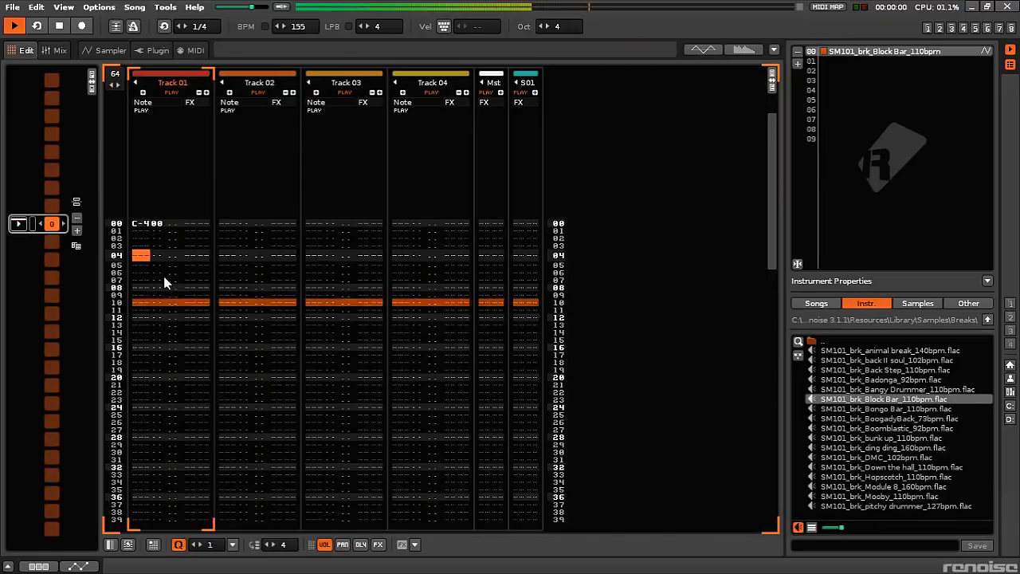
Follow the playing break in the Sampler waveform, return to the pattern editor and stop playback
{"action": "left_click", "coordinate": [117, 50]}
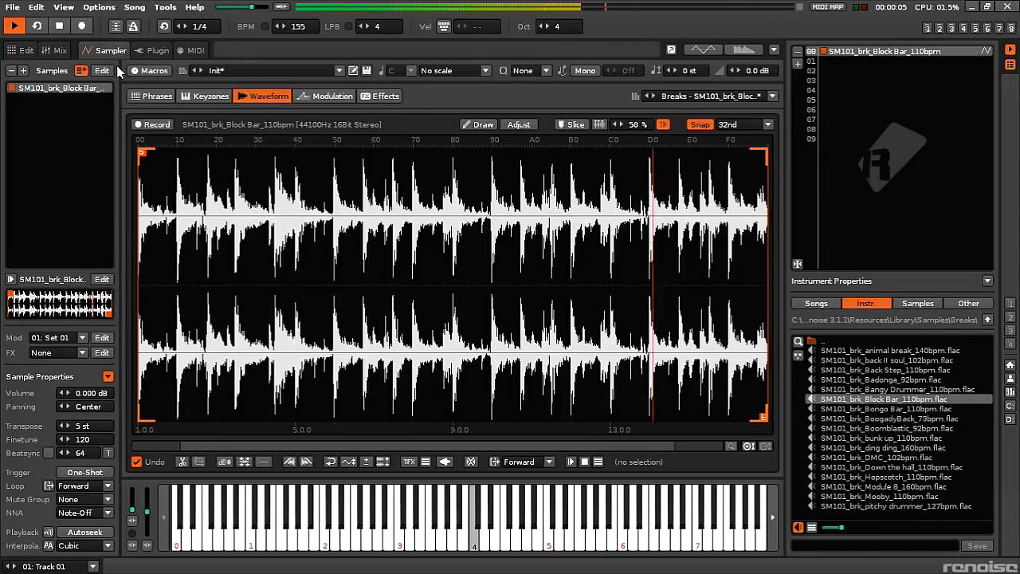
{"action": "left_click", "coordinate": [25, 50]}
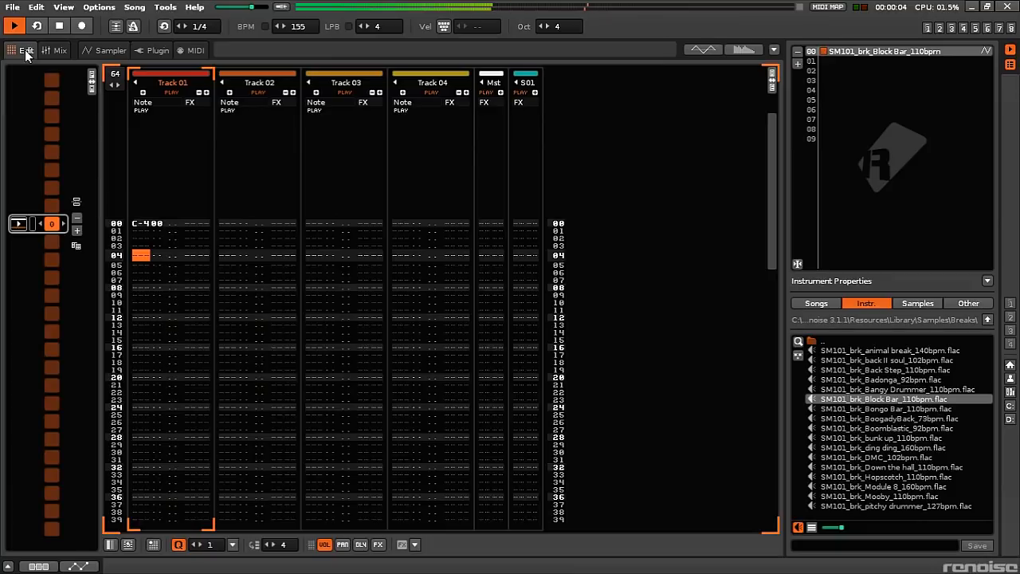
{"action": "key", "text": "space"}
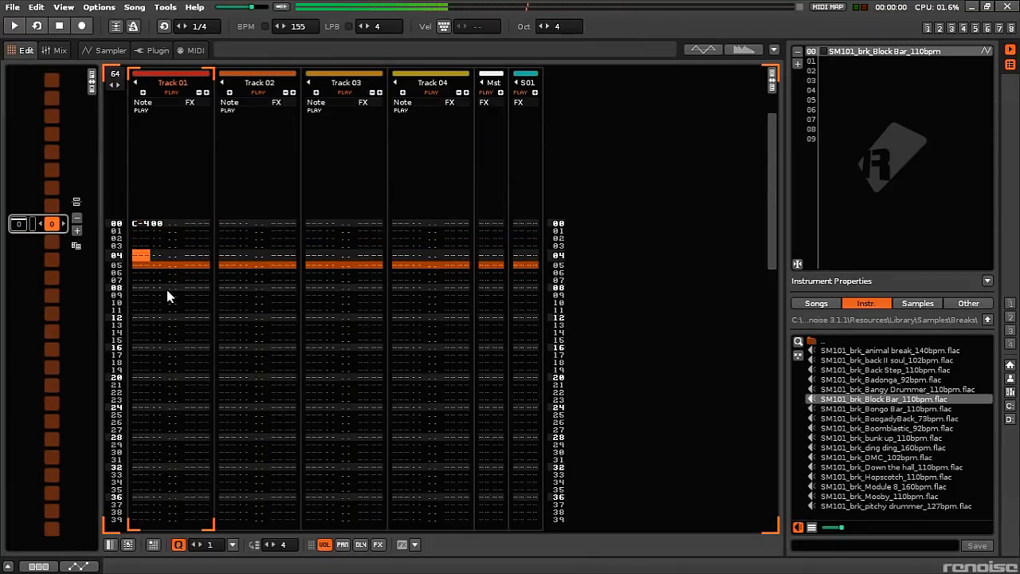
Shorten the pattern to 32 lines and look over its rows
{"action": "left_click_drag", "start_coordinate": [116, 75], "coordinate": [116, 101]}
{"action": "scroll", "coordinate": [165, 146], "scroll_direction": "down", "scroll_amount": 15}
{"action": "scroll", "coordinate": [165, 147], "scroll_direction": "up", "scroll_amount": 15}
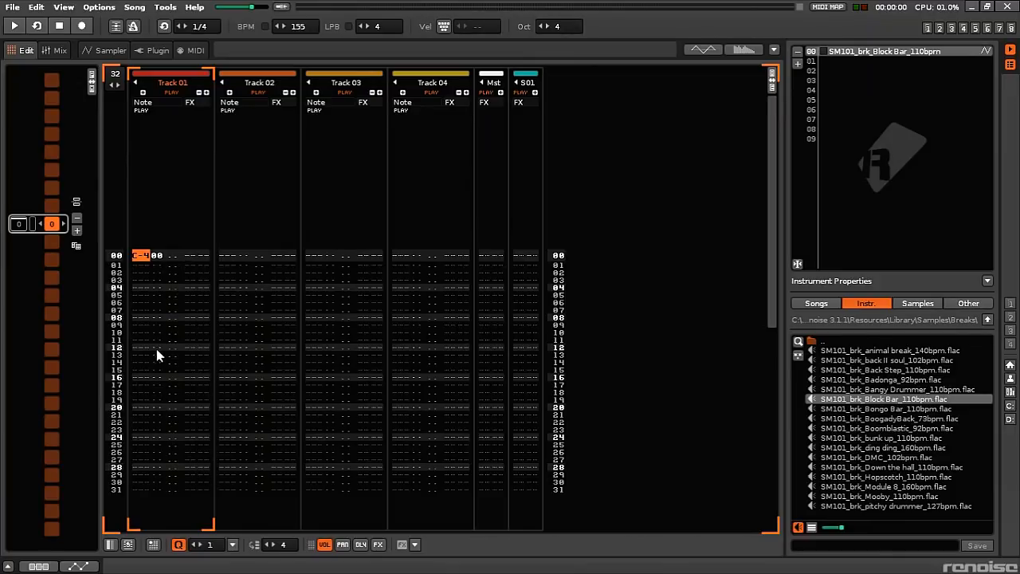
{"action": "left_click_drag", "start_coordinate": [141, 272], "coordinate": [141, 255]}
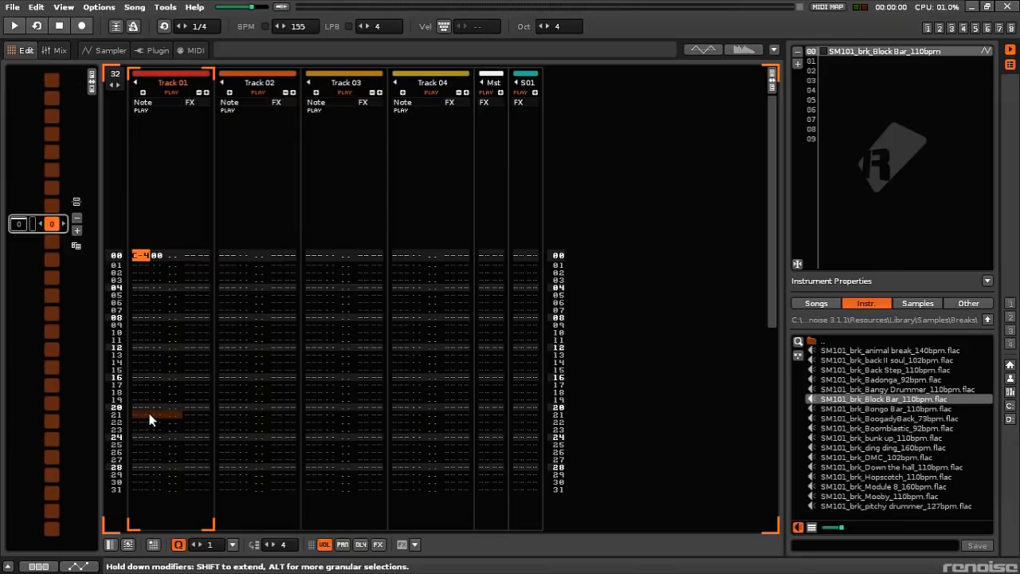
Add extra note columns to Track 01 and reduce the track to a single note column again
{"action": "left_click", "coordinate": [142, 94]}
{"action": "left_click", "coordinate": [142, 94]}
{"action": "left_click", "coordinate": [142, 94]}
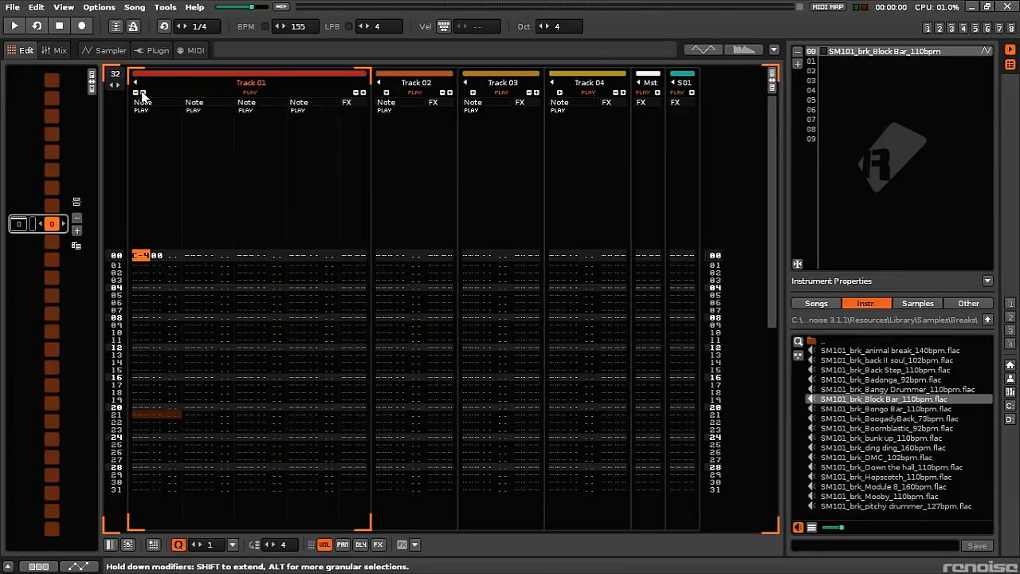
{"action": "left_click", "coordinate": [142, 94]}
{"action": "left_click", "coordinate": [134, 93]}
{"action": "left_click", "coordinate": [134, 94]}
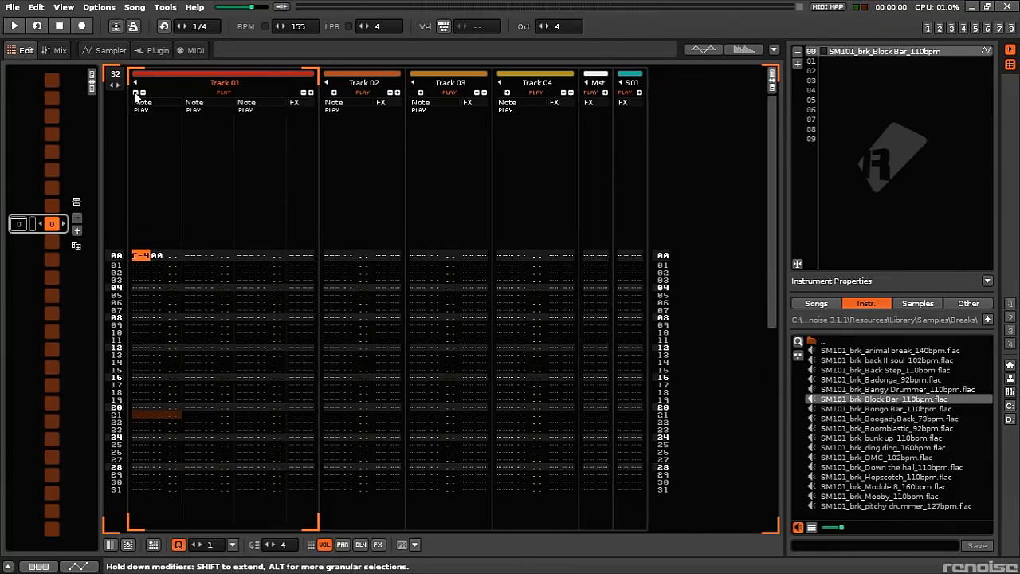
{"action": "left_click", "coordinate": [135, 93]}
{"action": "left_click", "coordinate": [134, 93]}
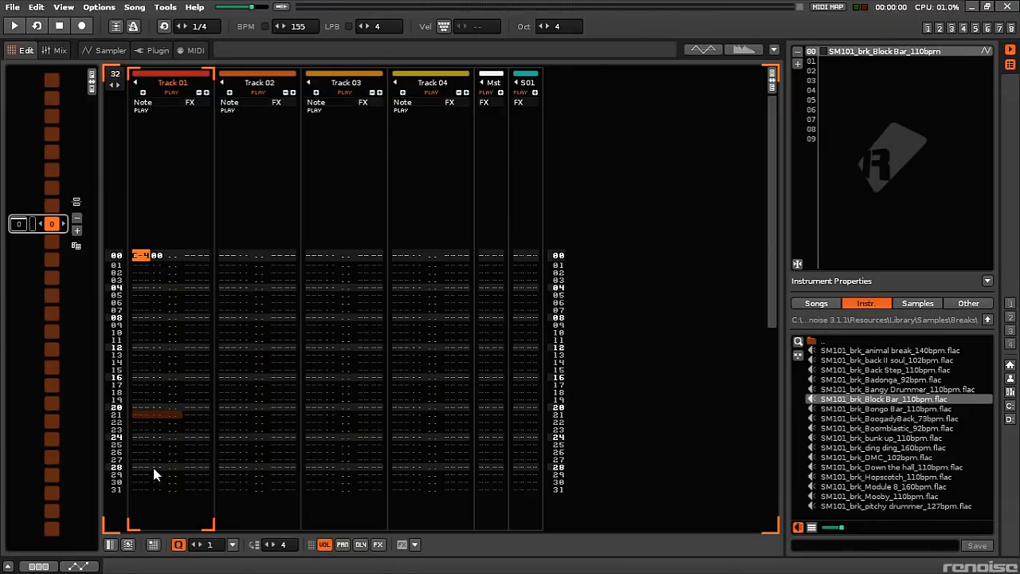
Enter the effect command B00 on row 28 of Track 01's FX column in edit mode
{"action": "left_click", "coordinate": [196, 408]}
{"action": "left_click", "coordinate": [198, 255]}
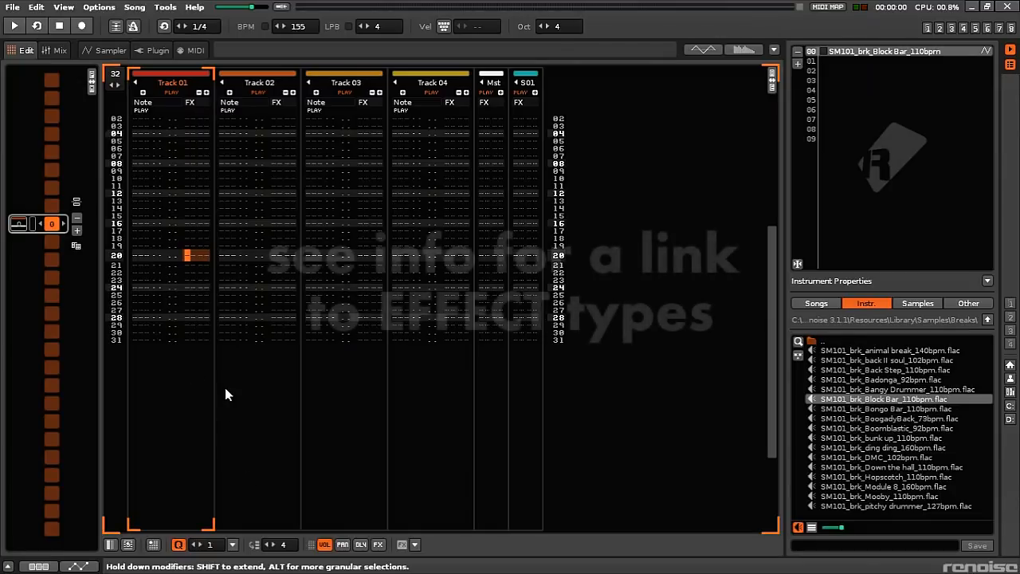
{"action": "key", "text": "Right"}
{"action": "key", "text": "Down"}
{"action": "key", "text": "Down"}
{"action": "key", "text": "Down"}
{"action": "key", "text": "Down"}
{"action": "key", "text": "Down"}
{"action": "key", "text": "Down"}
{"action": "key", "text": "Down"}
{"action": "key", "text": "Down"}
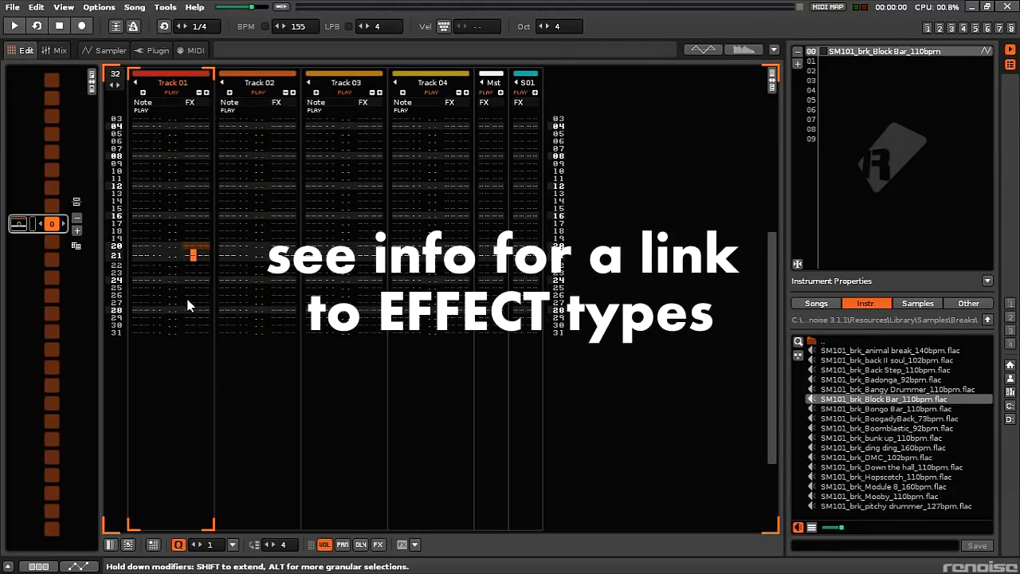
{"action": "key", "text": "Escape"}
{"action": "type", "text": "b"}
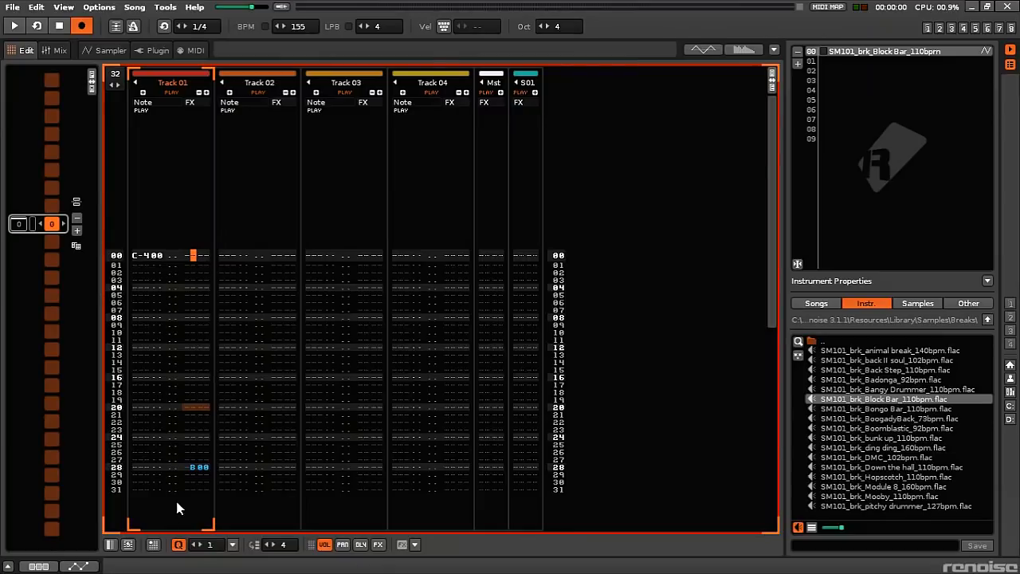
{"action": "left_click", "coordinate": [190, 471]}
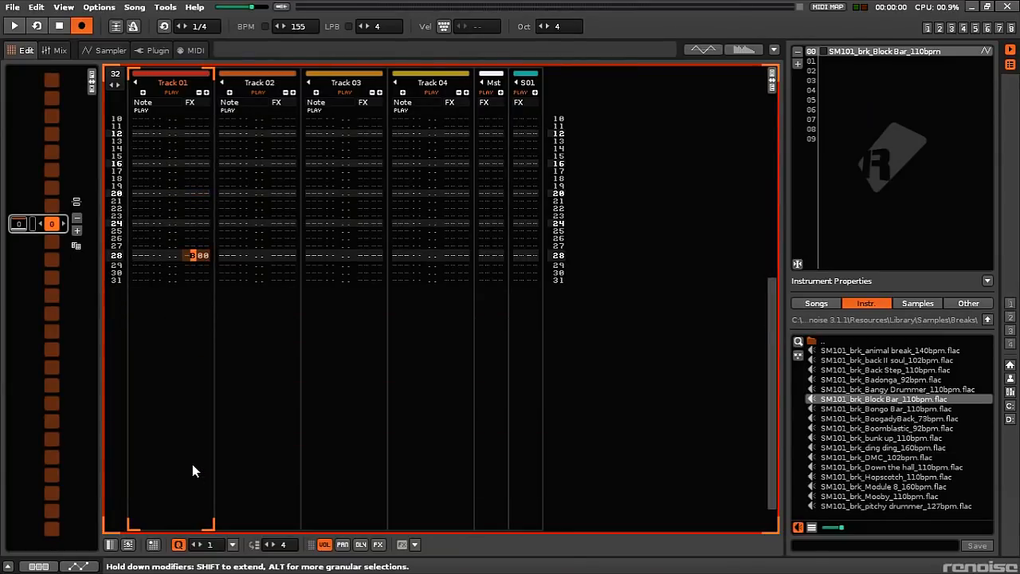
{"action": "key", "text": "Home"}
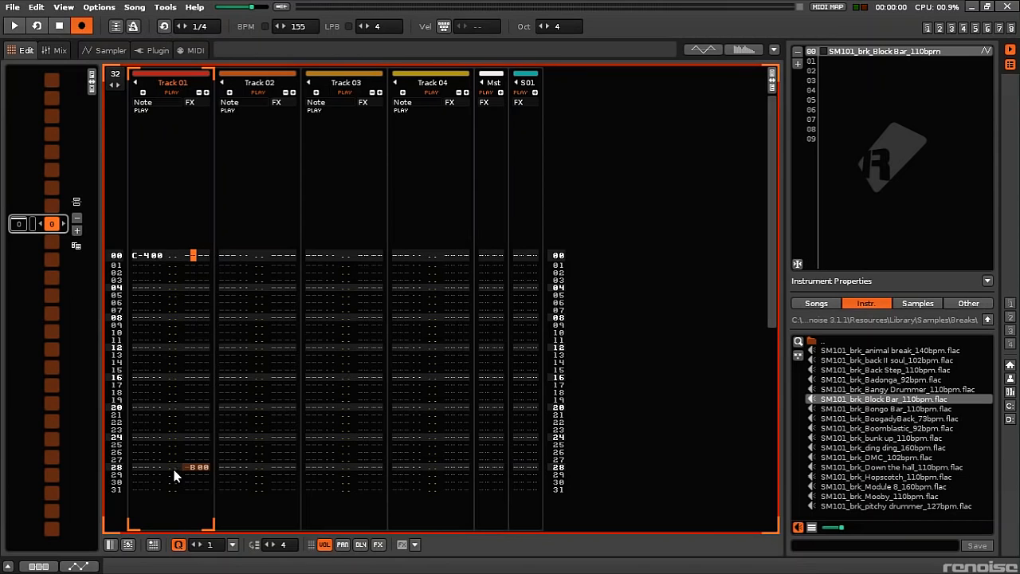
Play the pattern with the B00 command in the pattern editor and in the Sampler, leaving edit mode and returning to the pattern
{"action": "left_click", "coordinate": [186, 335]}
{"action": "key", "text": "space"}
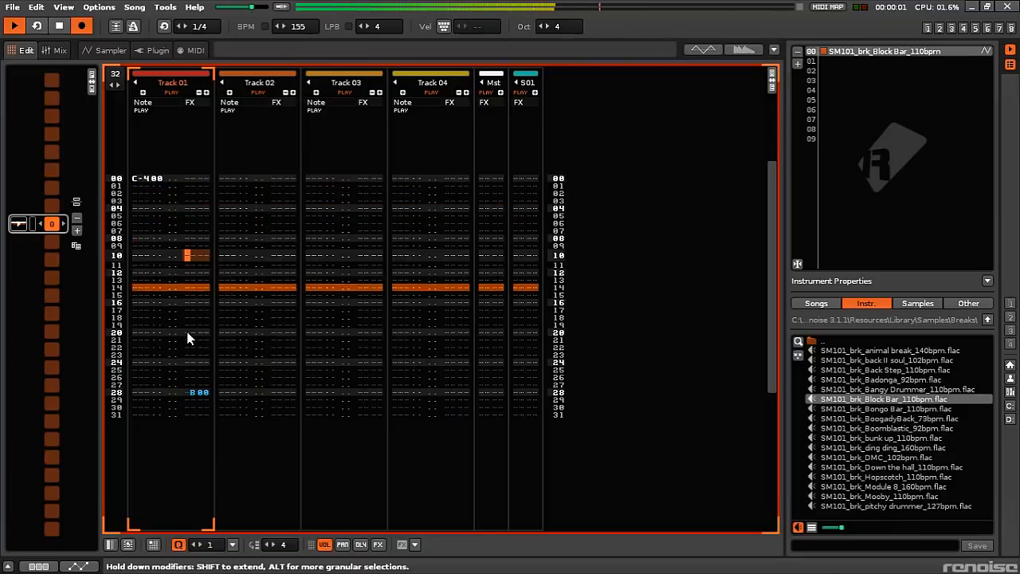
{"action": "key", "text": "space"}
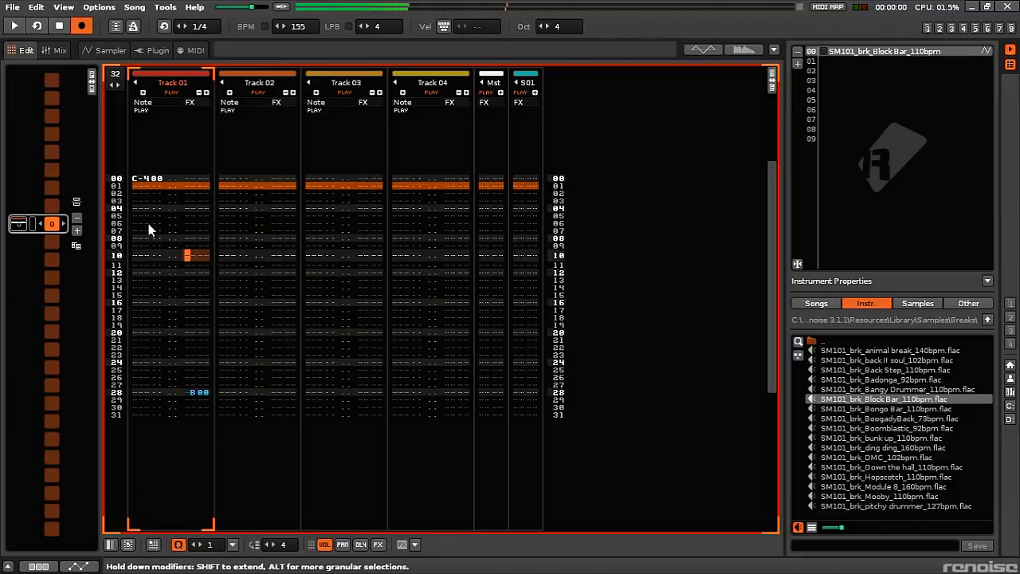
{"action": "left_click", "coordinate": [86, 49]}
{"action": "key", "text": "space"}
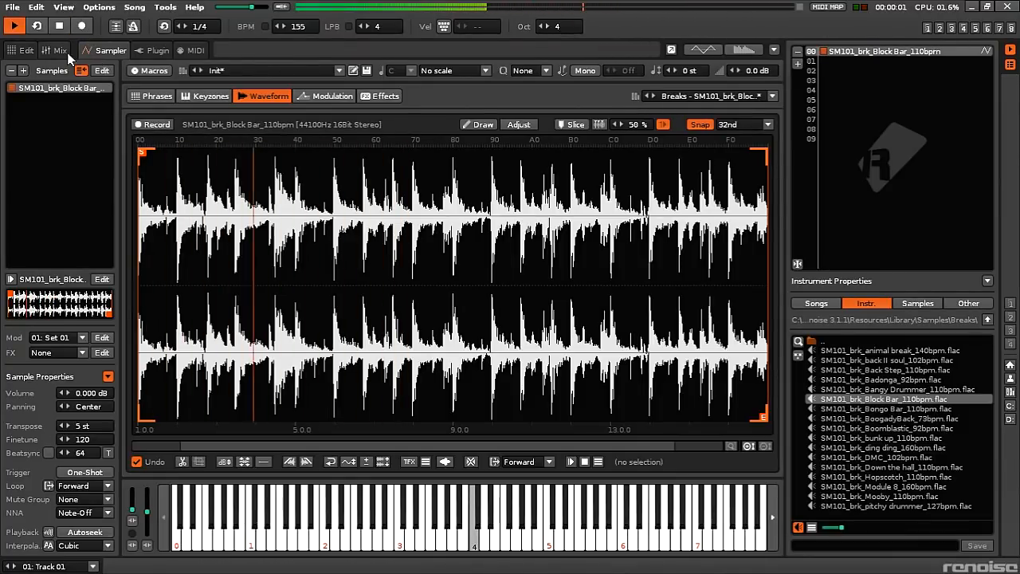
{"action": "key", "text": "space"}
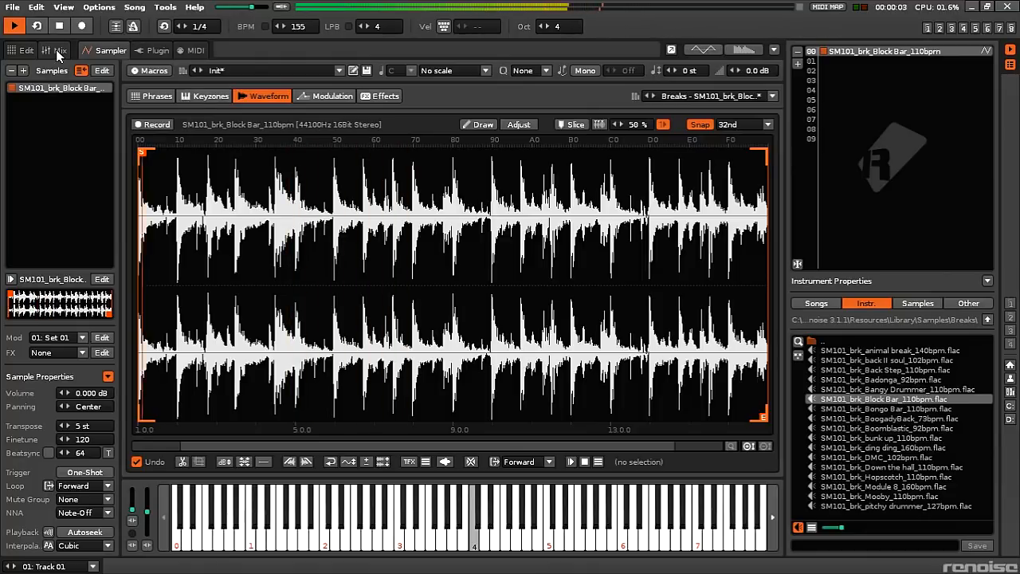
{"action": "left_click", "coordinate": [24, 51]}
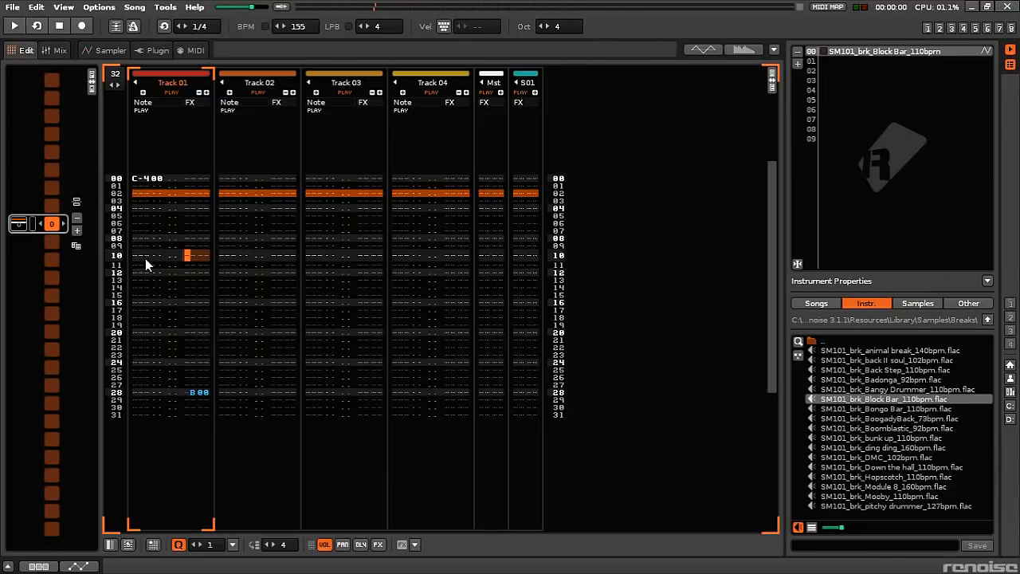
Copy the C-4 note from row 00 to row 24 of Track 01 and transpose the copy to C-3
{"action": "left_click_drag", "start_coordinate": [152, 182], "coordinate": [156, 366]}
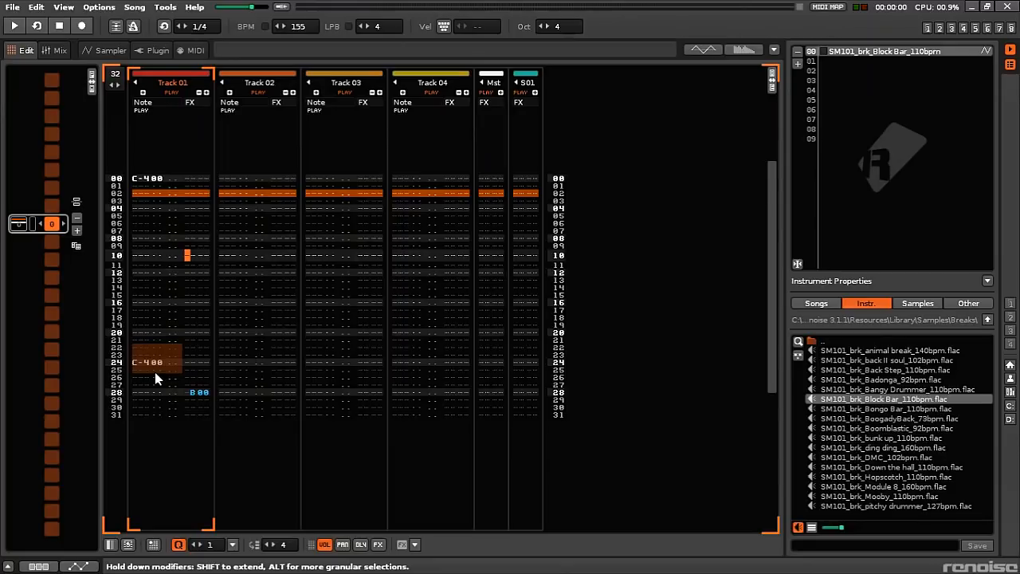
{"action": "left_click_drag", "start_coordinate": [155, 378], "coordinate": [146, 332]}
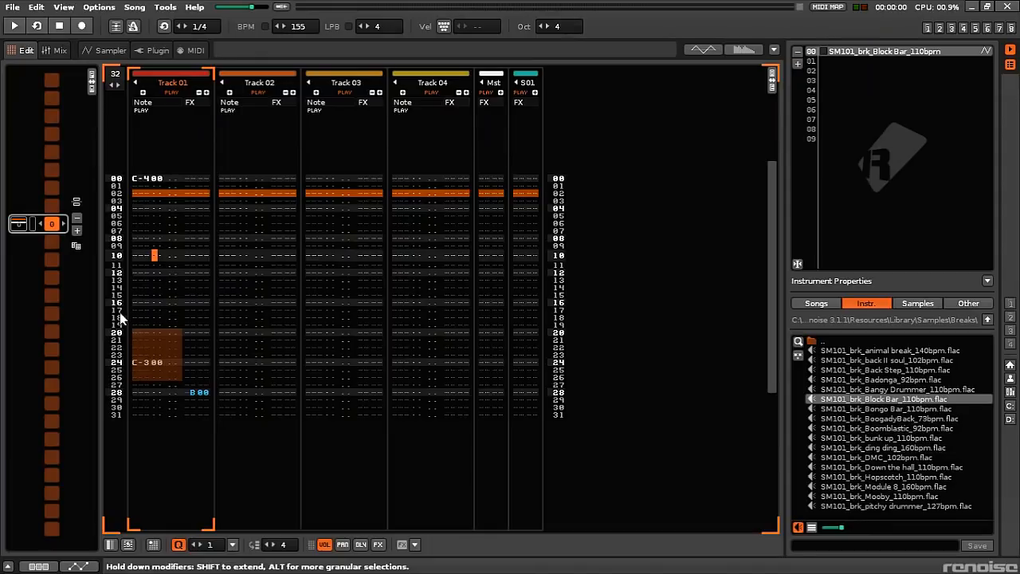
Play the pattern and examine in the Sampler waveform how the row 24 note and the B00 command affect the break
{"action": "key", "text": "space"}
{"action": "left_click", "coordinate": [185, 235]}
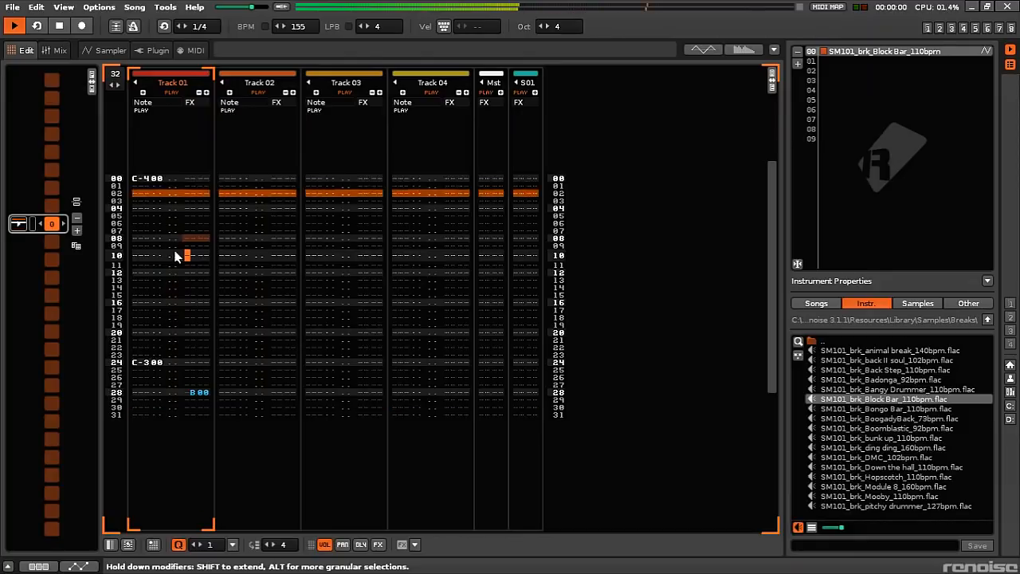
{"action": "left_click", "coordinate": [102, 51]}
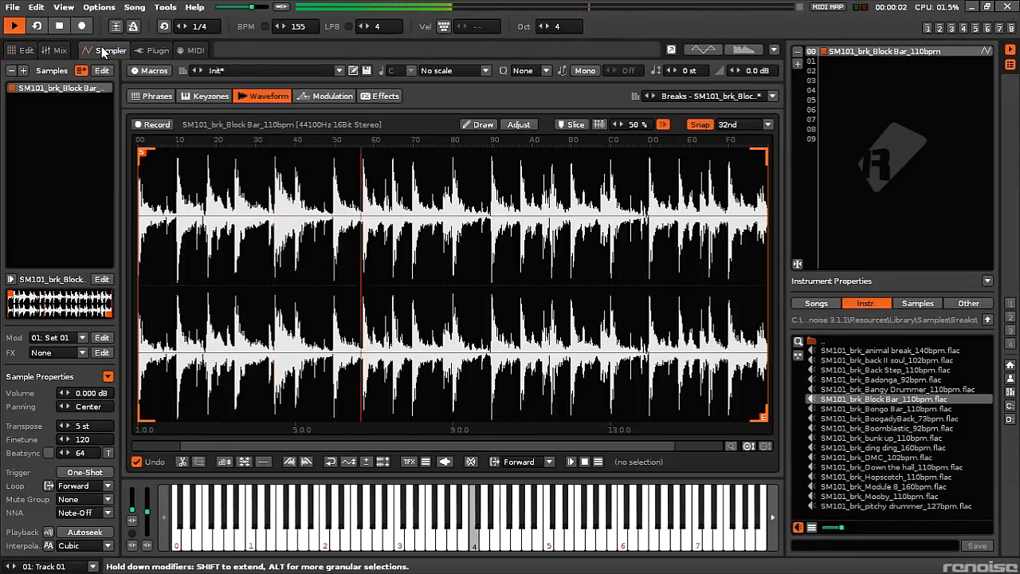
{"action": "key", "text": "space"}
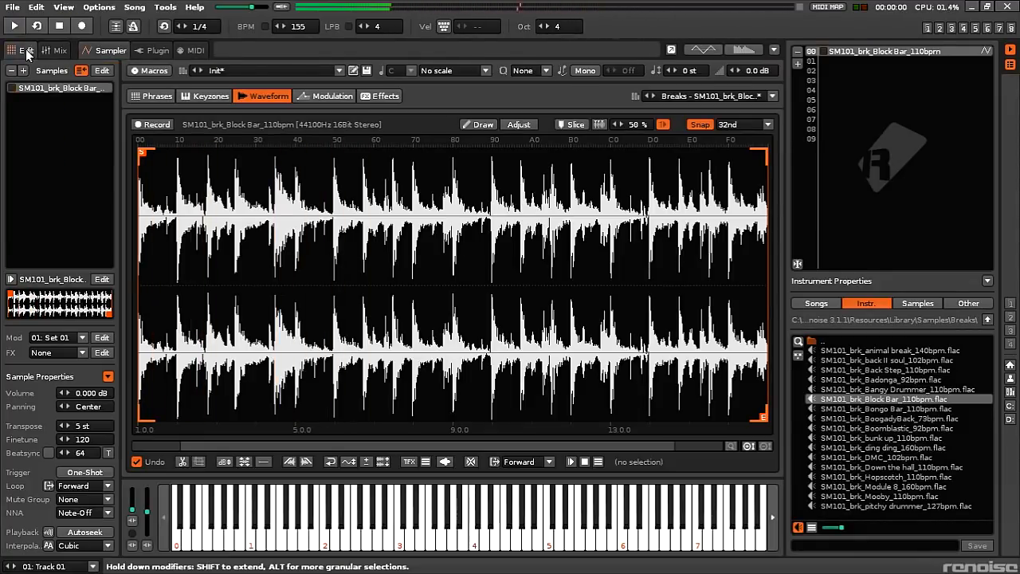
{"action": "left_click", "coordinate": [27, 50]}
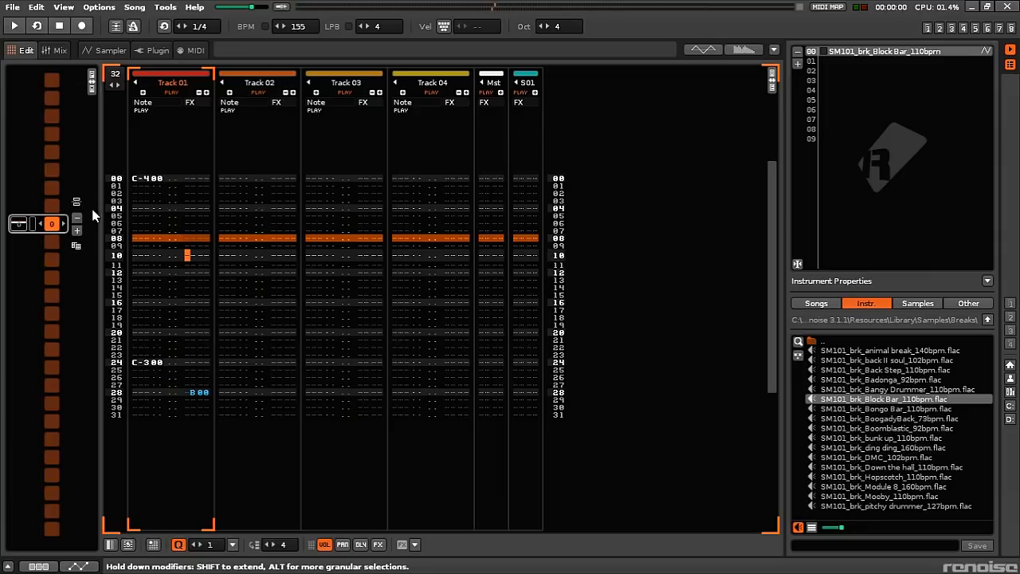
{"action": "left_click", "coordinate": [140, 365]}
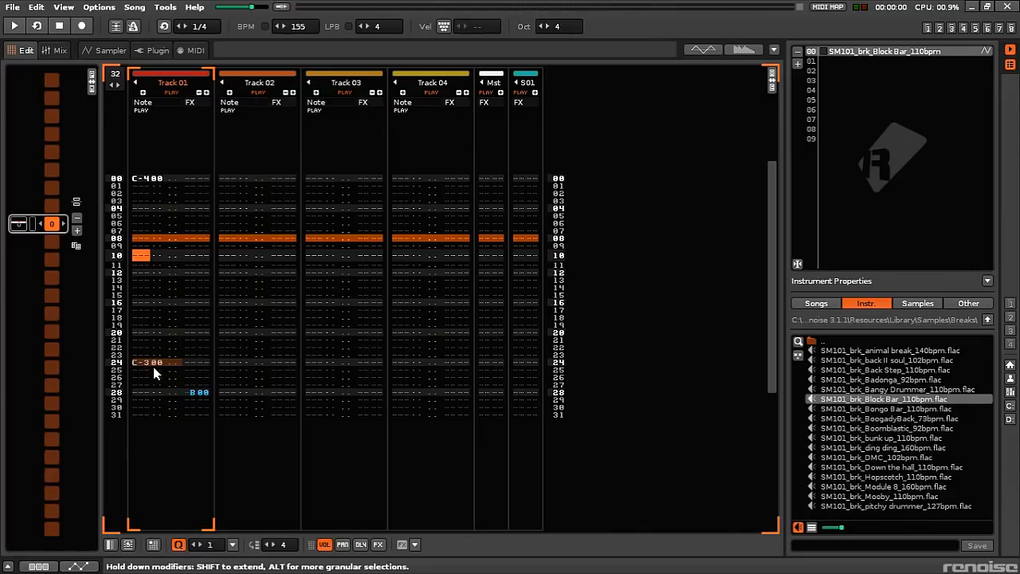
{"action": "left_click", "coordinate": [112, 50]}
{"action": "key", "text": "space"}
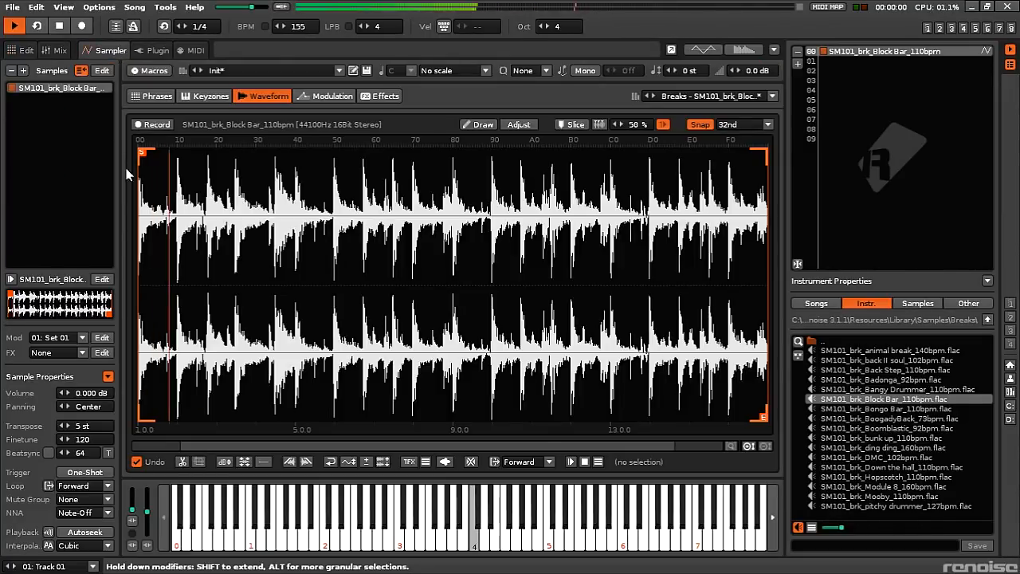
{"action": "key", "text": "space"}
{"action": "left_click", "coordinate": [56, 50]}
{"action": "left_click", "coordinate": [29, 49]}
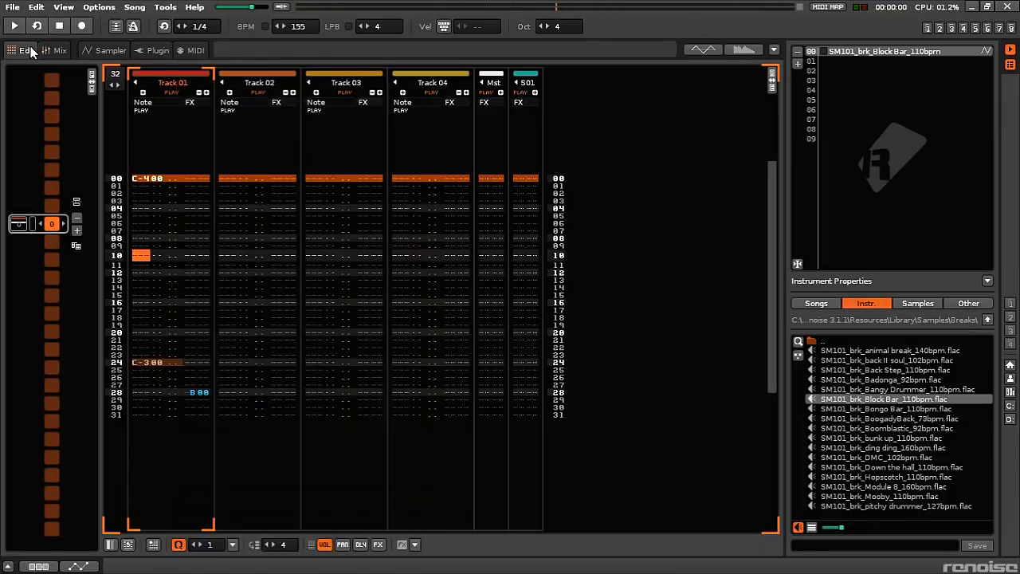
Clone pattern 0 as pattern 1 in the sequence and play the new pattern with pattern looping on
{"action": "left_click", "coordinate": [198, 211]}
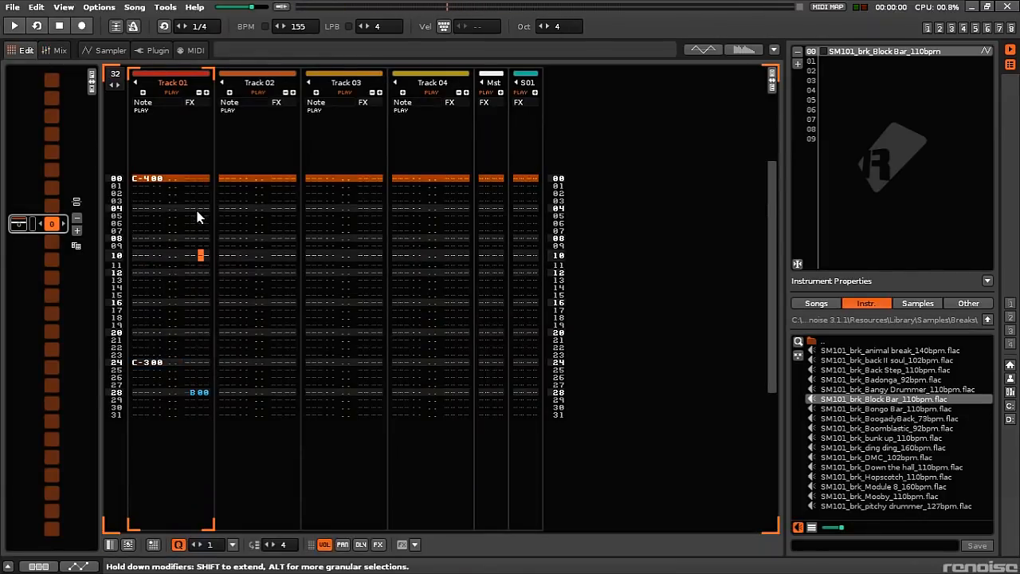
{"action": "left_click", "coordinate": [76, 247]}
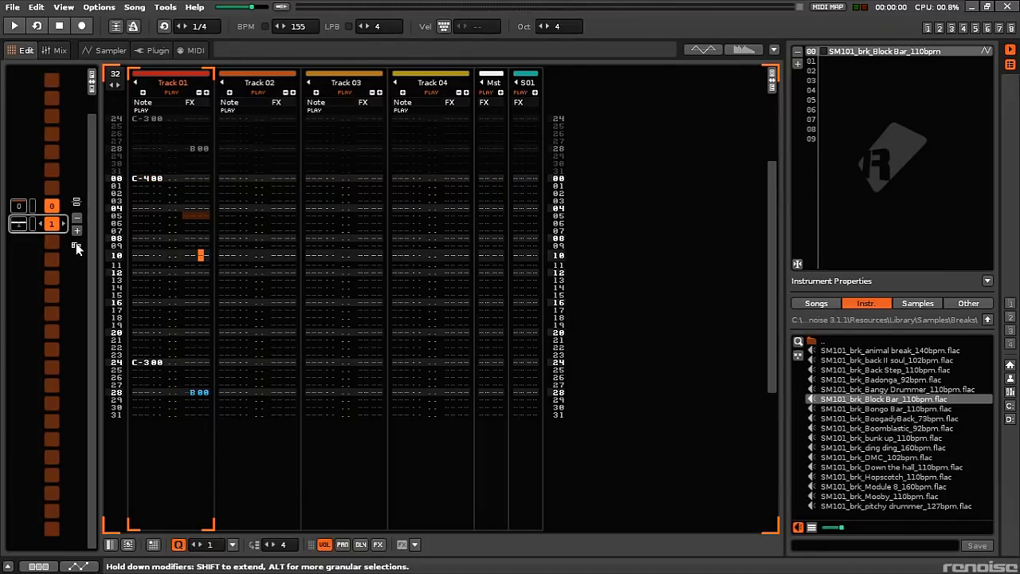
{"action": "double_click", "coordinate": [51, 207]}
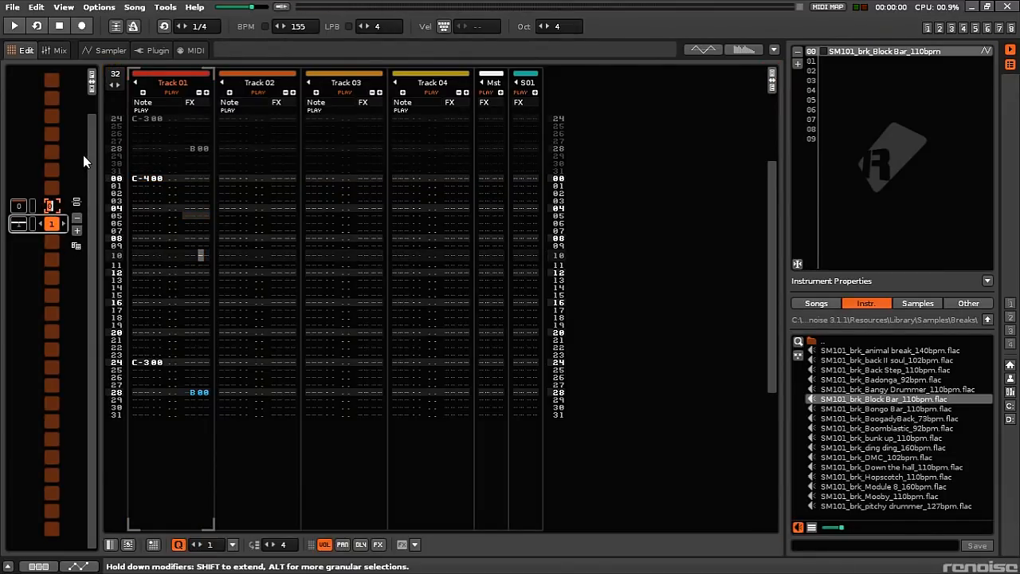
{"action": "key", "text": "Return"}
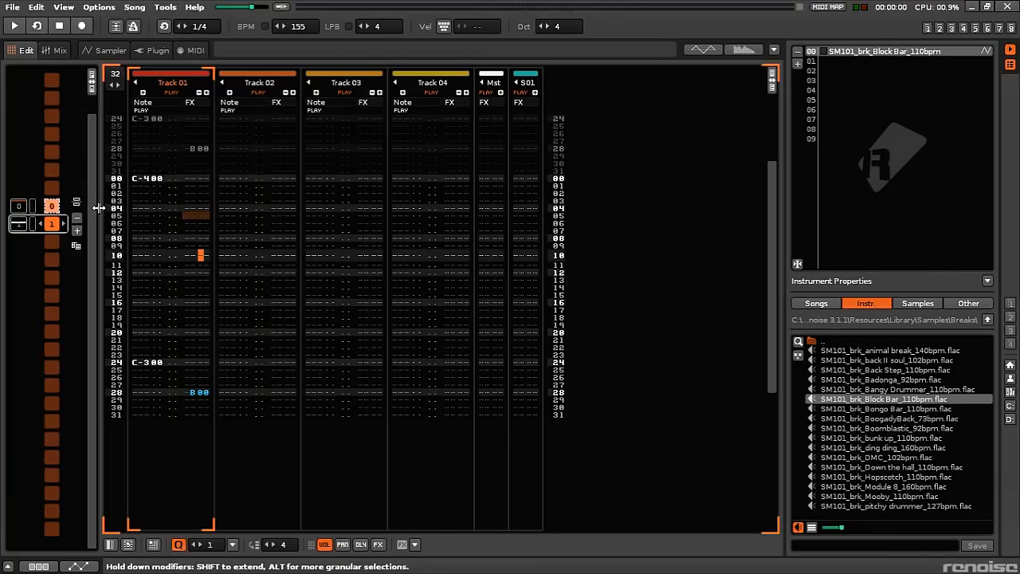
{"action": "left_click", "coordinate": [16, 26]}
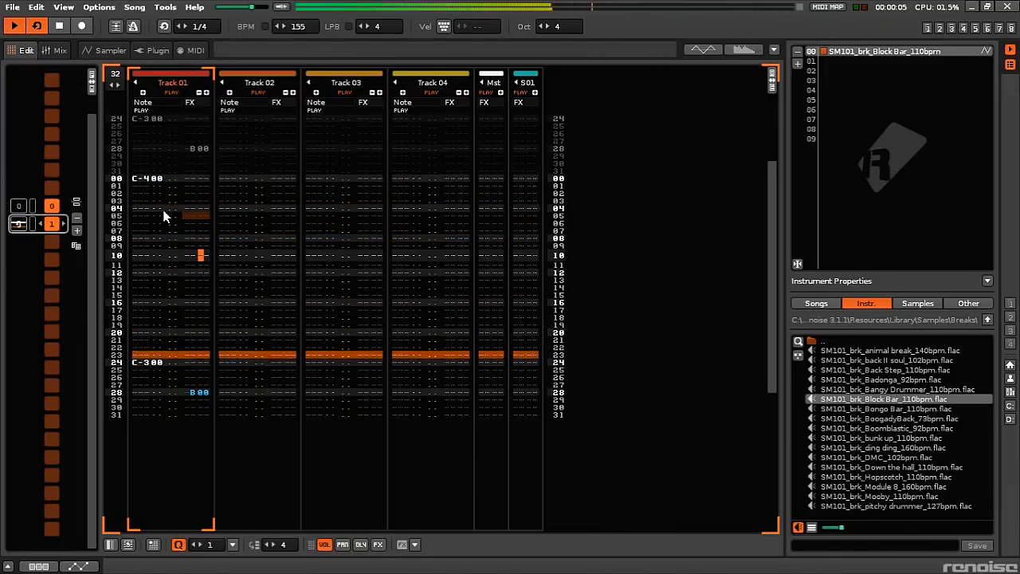
{"action": "key", "text": "space"}
Copy the C-4 note to rows 03, 06, 12, 15 and 18 of Track 01 in pattern 1 and play the pattern
{"action": "left_click_drag", "start_coordinate": [150, 179], "coordinate": [151, 273]}
{"action": "left_click_drag", "start_coordinate": [151, 274], "coordinate": [155, 291]}
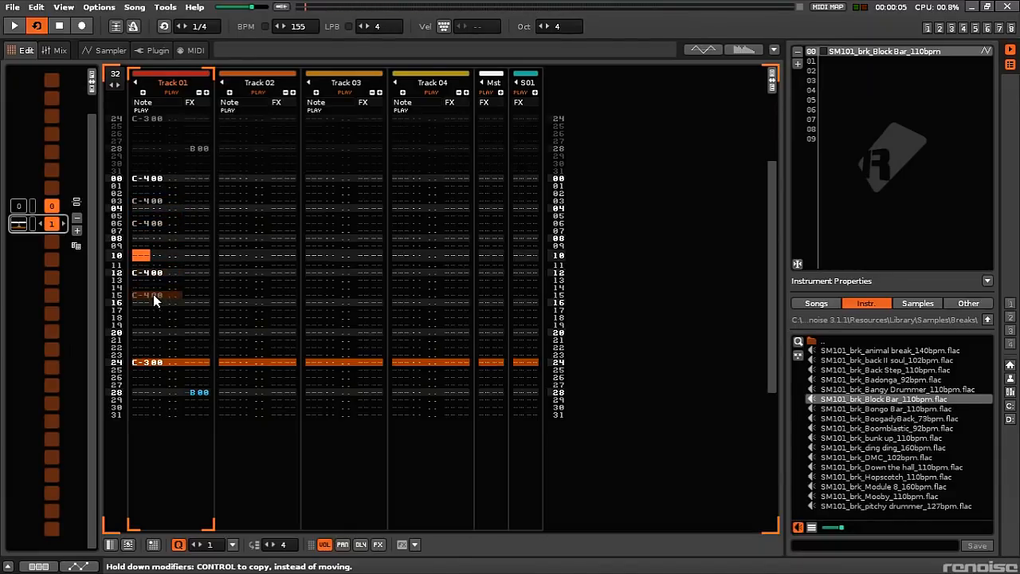
{"action": "key", "text": "space"}
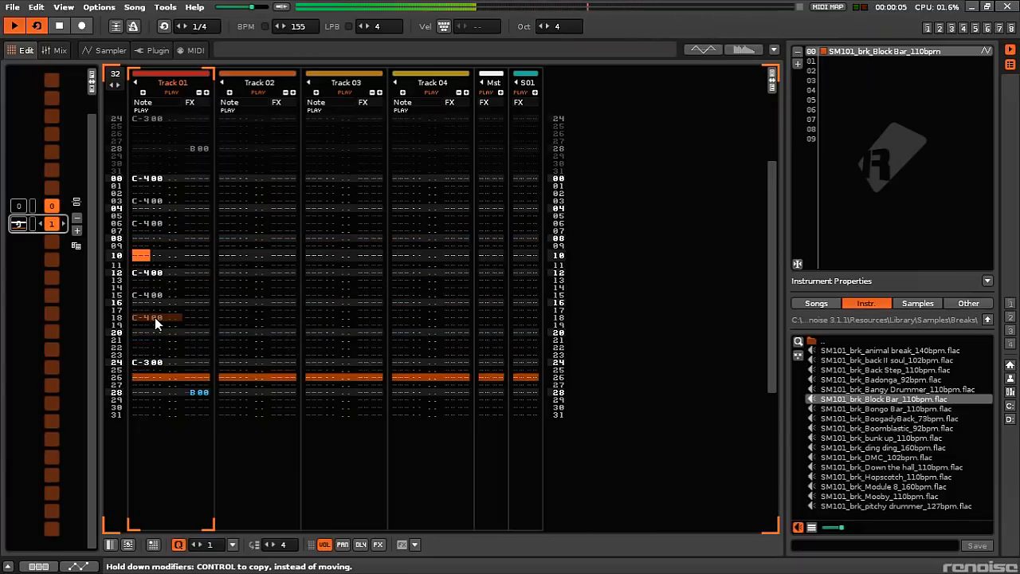
{"action": "left_click", "coordinate": [202, 390]}
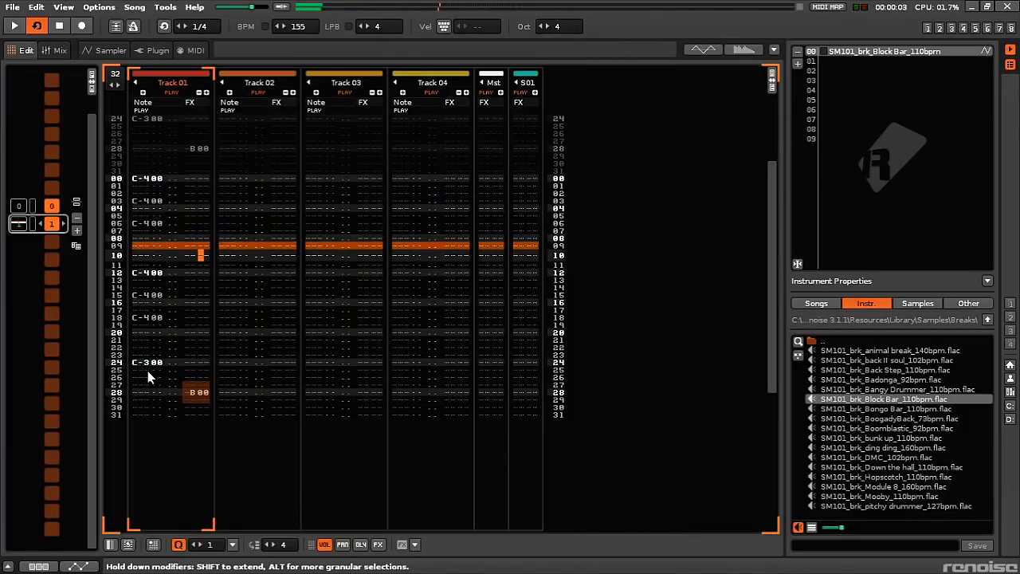
Play pattern 1 and examine in the Sampler waveform where the retriggered notes start the break
{"action": "left_click", "coordinate": [109, 49]}
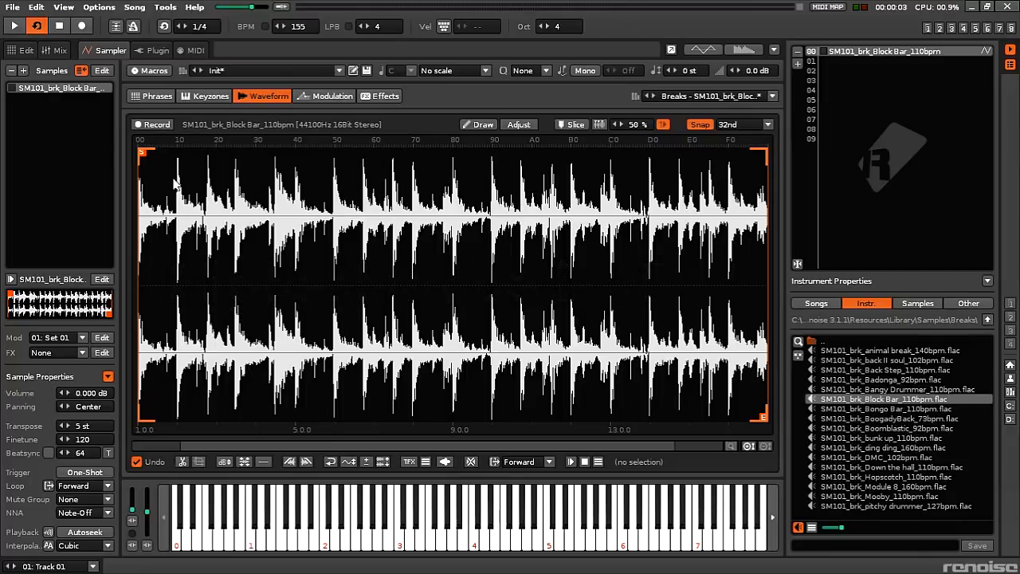
{"action": "key", "text": "space"}
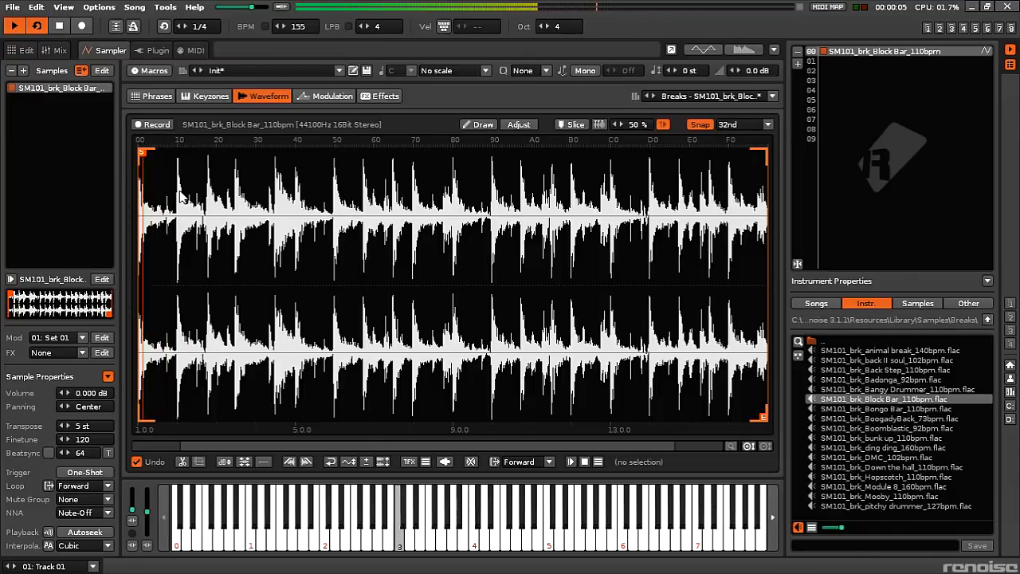
{"action": "key", "text": "space"}
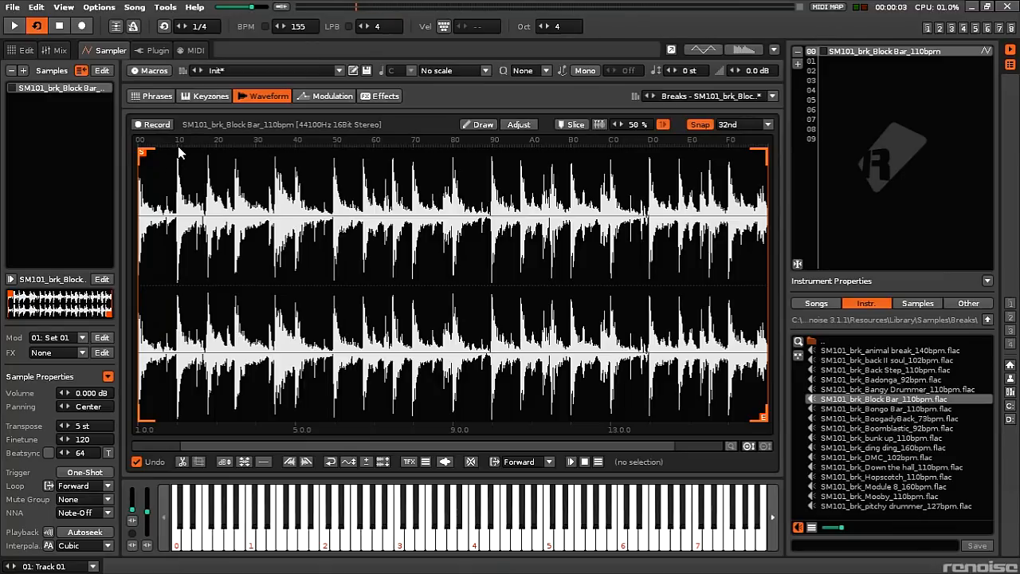
{"action": "left_click", "coordinate": [27, 50]}
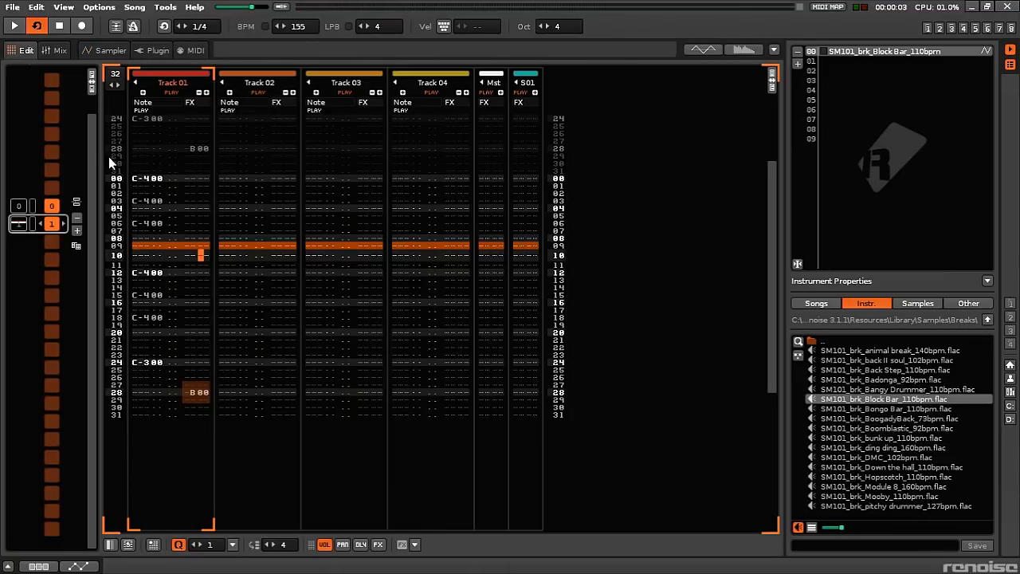
Enter the sample offset command S10 in the effect column at row 03 of Track 01 in pattern 1
{"action": "left_click", "coordinate": [192, 205]}
{"action": "key", "text": "Right"}
{"action": "key", "text": "Escape"}
{"action": "type", "text": "s80"}
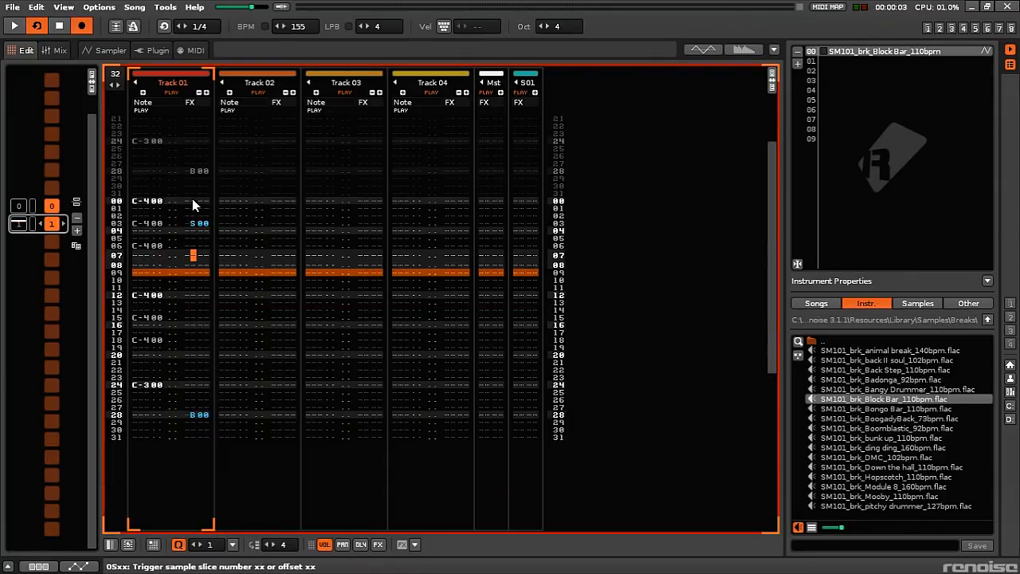
{"action": "key", "text": "Up"}
{"action": "key", "text": "Up"}
{"action": "key", "text": "Up"}
{"action": "key", "text": "Up"}
{"action": "key", "text": "Right"}
{"action": "type", "text": "1"}
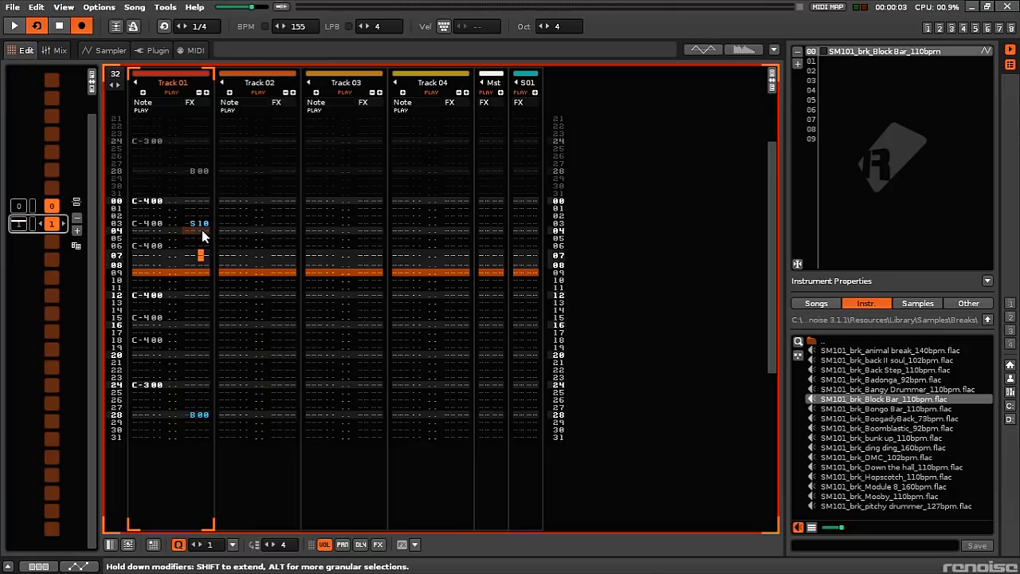
Copy the S10 command to the C-4 notes at rows 00, 06, 12, 15 and 18 of Track 01 and end edit mode
{"action": "left_click_drag", "start_coordinate": [202, 224], "coordinate": [200, 219]}
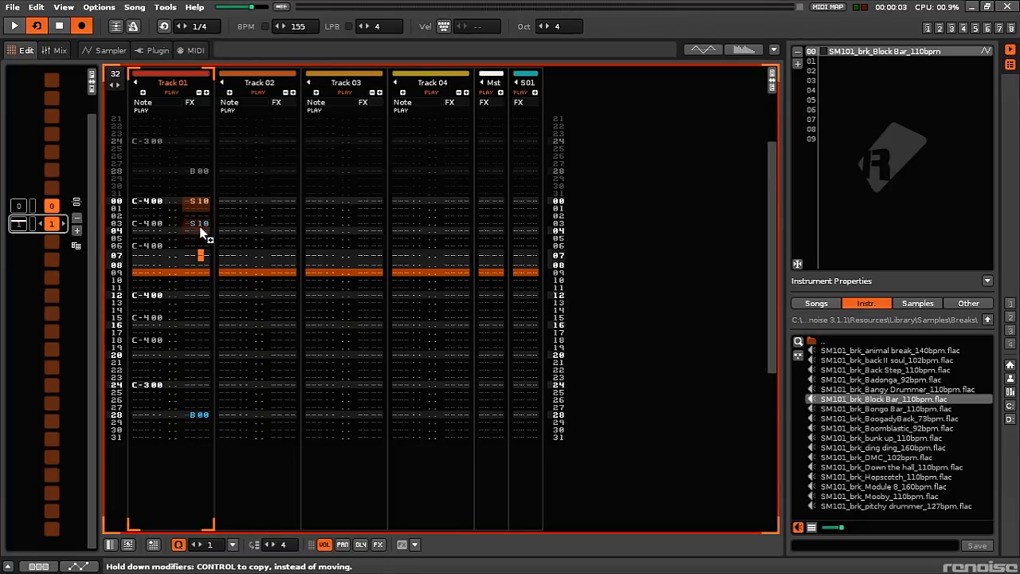
{"action": "left_click_drag", "start_coordinate": [200, 253], "coordinate": [193, 290]}
{"action": "left_click", "coordinate": [249, 277]}
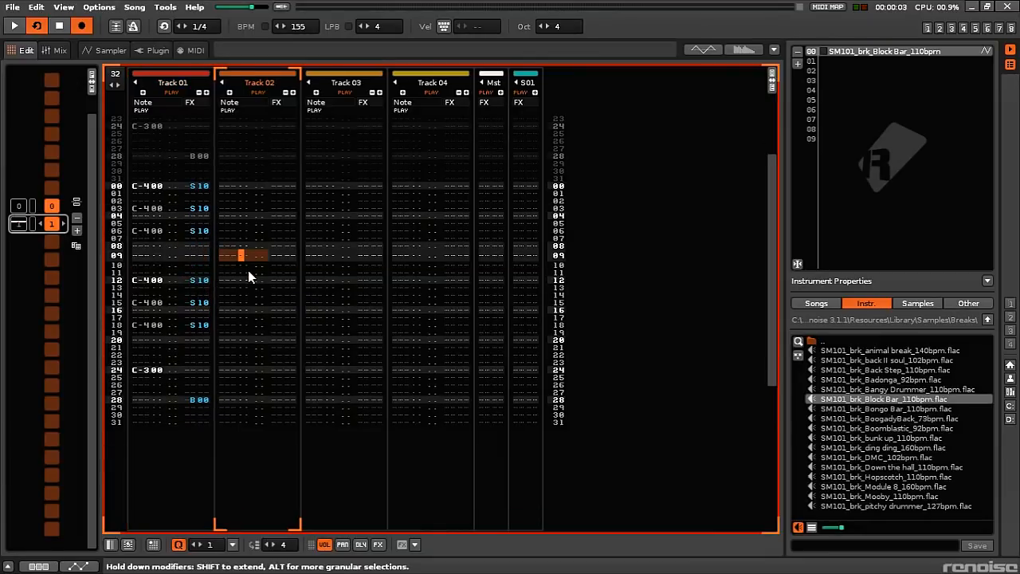
{"action": "left_click", "coordinate": [79, 29]}
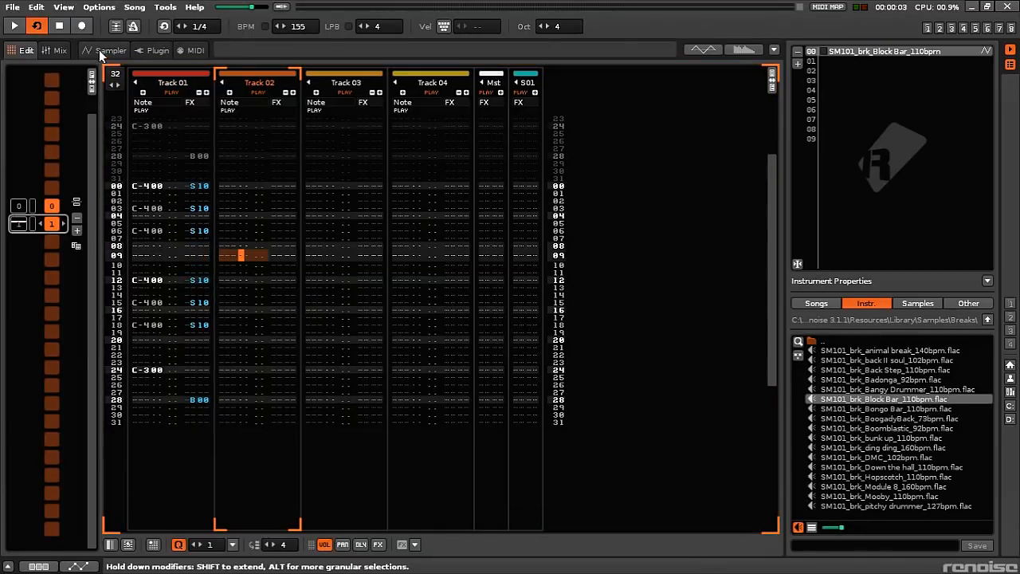
Play the pattern and examine in the Sampler waveform how S10 shifts the playback start
{"action": "left_click", "coordinate": [100, 50]}
{"action": "key", "text": "space"}
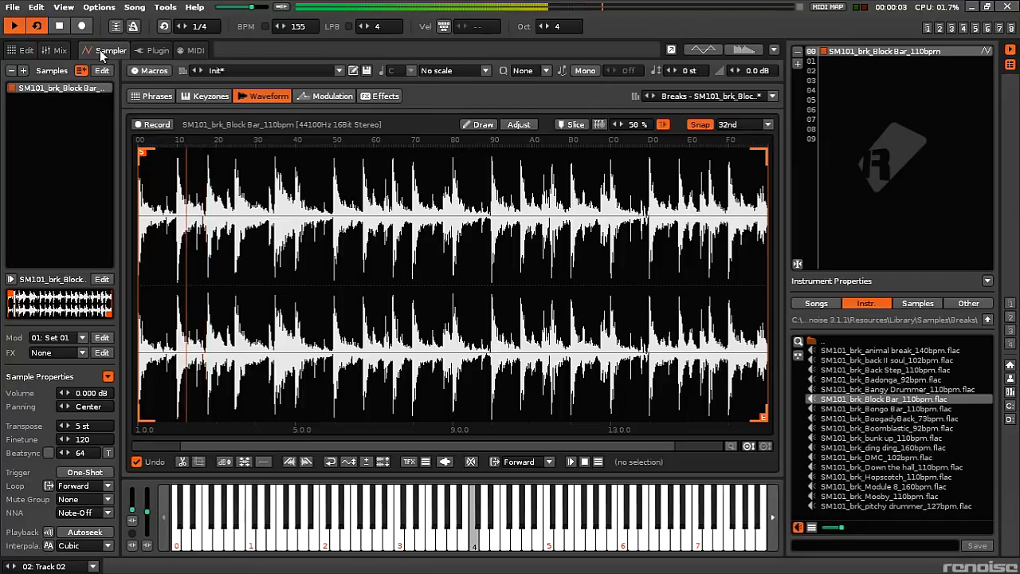
{"action": "key", "text": "space"}
{"action": "left_click", "coordinate": [57, 50]}
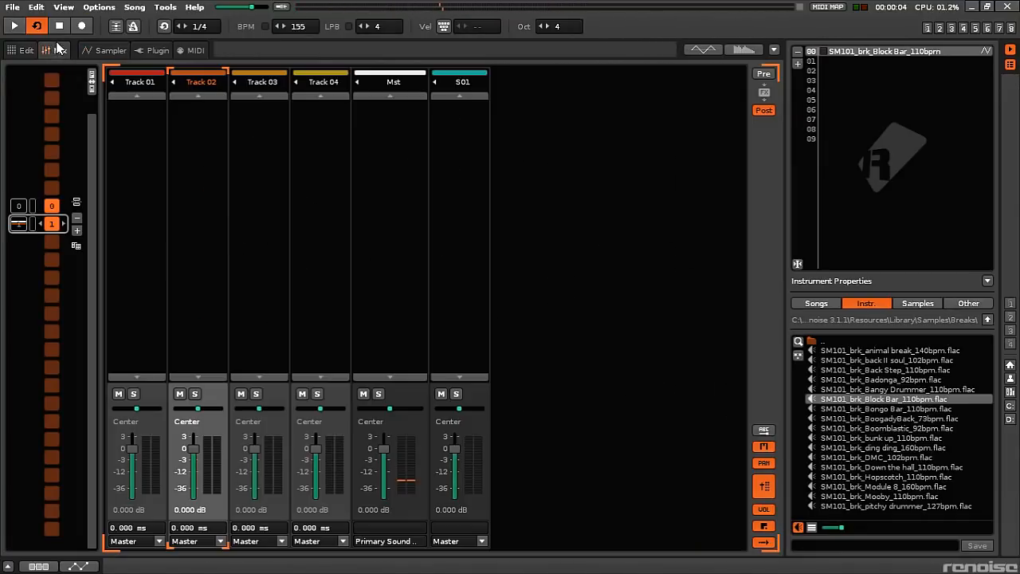
{"action": "left_click", "coordinate": [24, 49]}
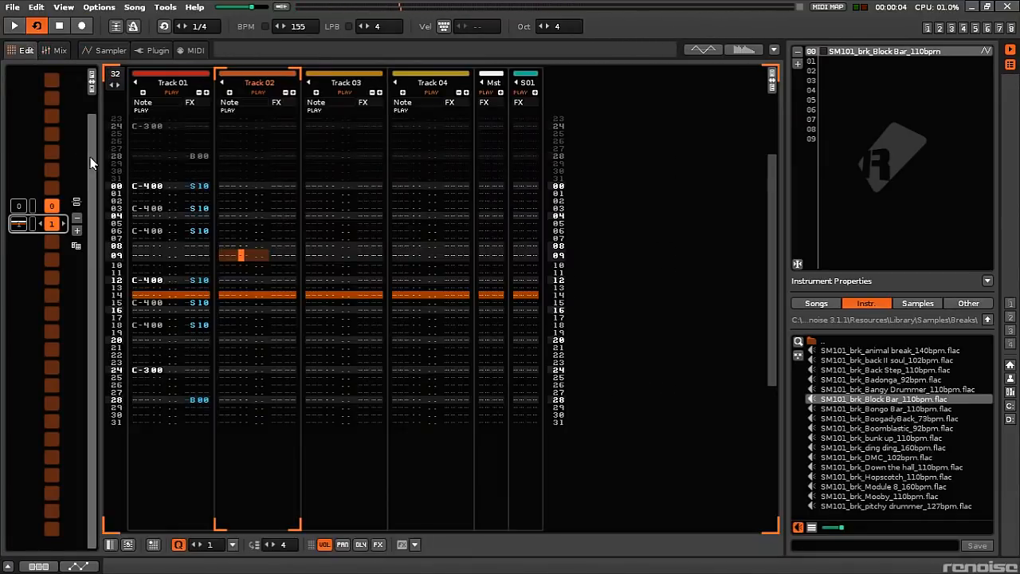
Clone pattern 1 as pattern 2 and copy a C-4 note with its S10 command to row 09 of Track 01
{"action": "left_click", "coordinate": [77, 247]}
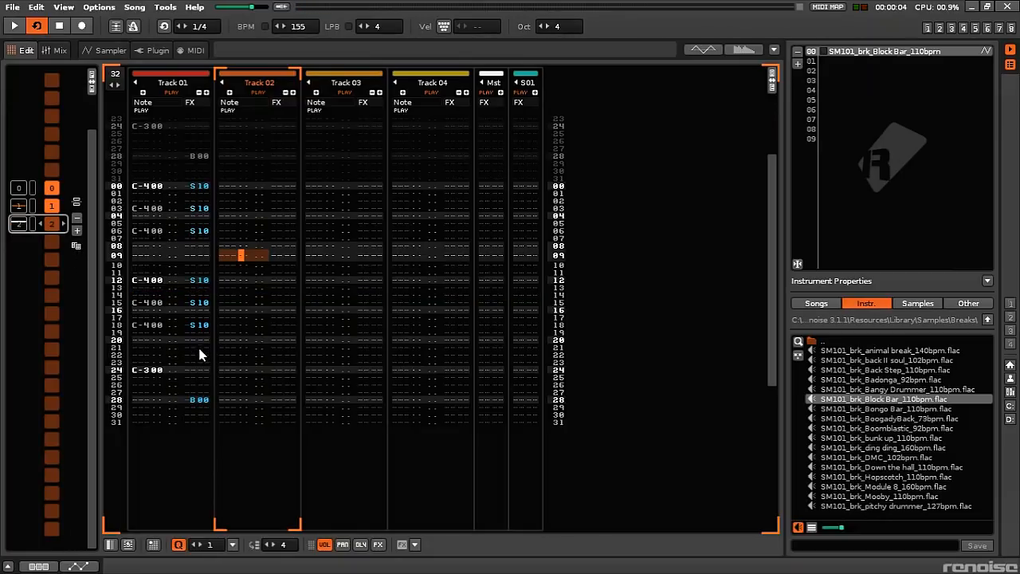
{"action": "left_click_drag", "start_coordinate": [193, 251], "coordinate": [156, 262]}
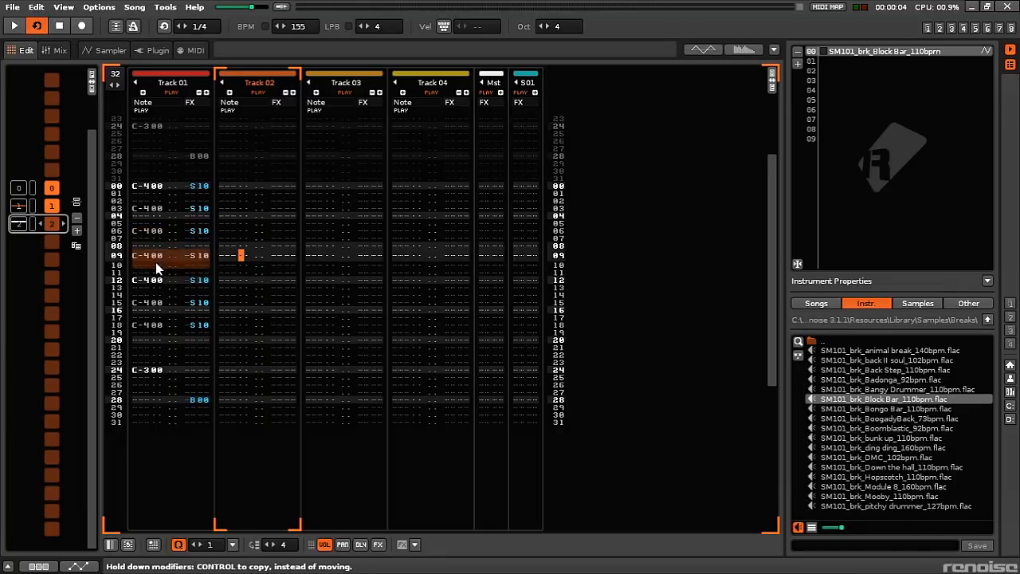
With an edit step of 3, set the S offsets in rows 00 to 18 to 50, 30, 20, 70, 80, 10 and 10
{"action": "left_click", "coordinate": [203, 187]}
{"action": "key", "text": "Escape"}
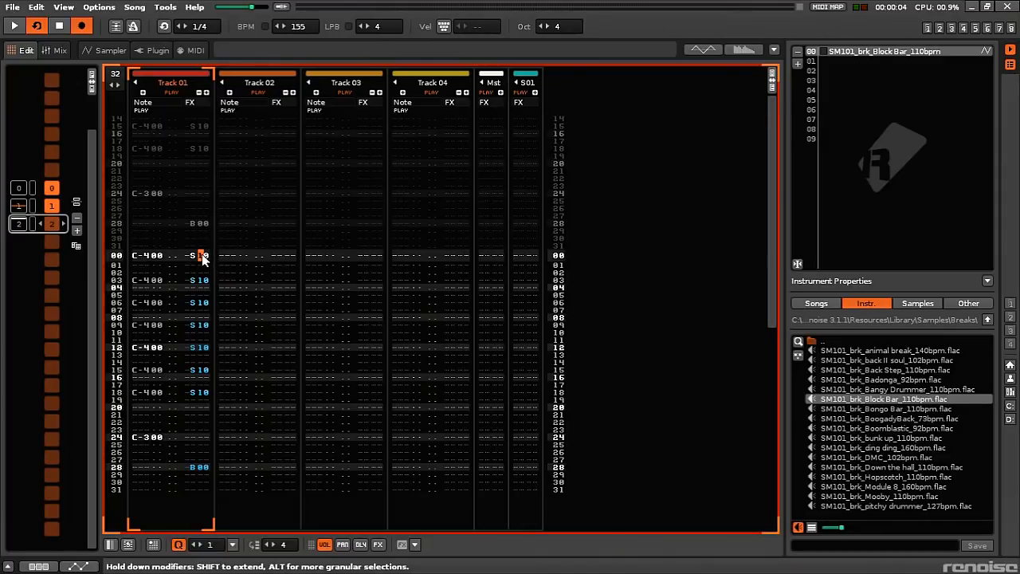
{"action": "type", "text": "1"}
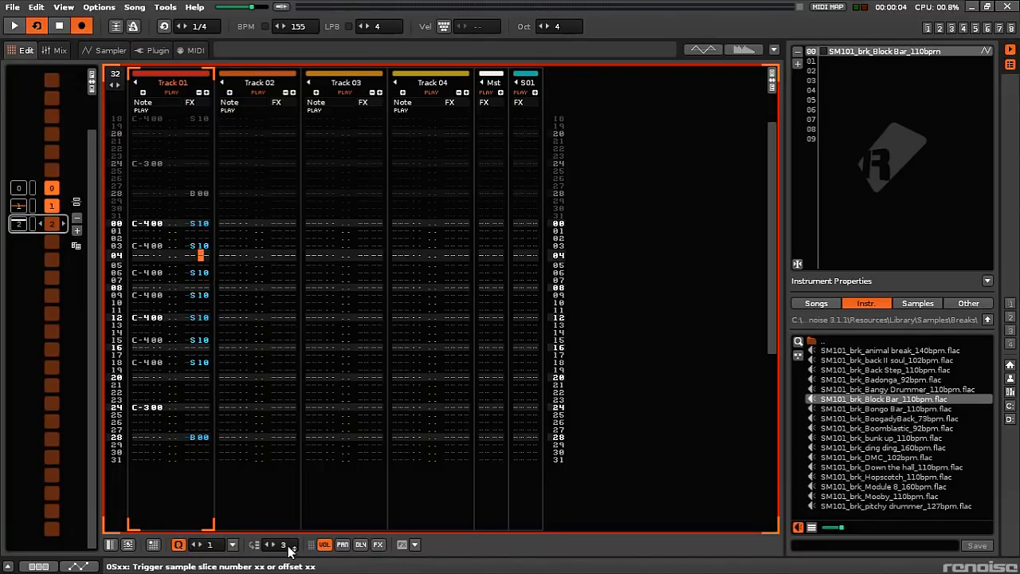
{"action": "left_click", "coordinate": [202, 223]}
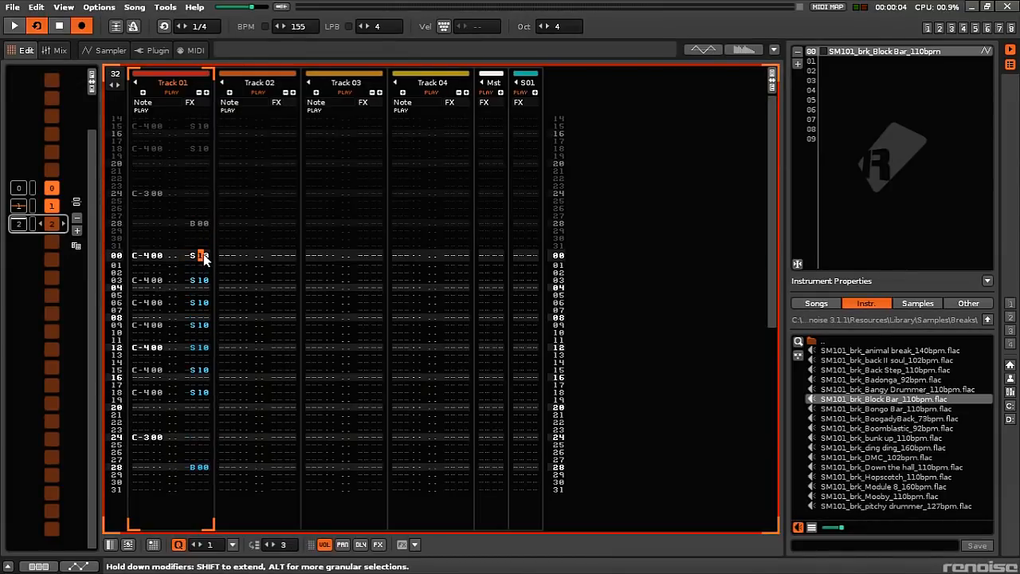
{"action": "key", "text": "Down"}
{"action": "key", "text": "Down"}
{"action": "key", "text": "Down"}
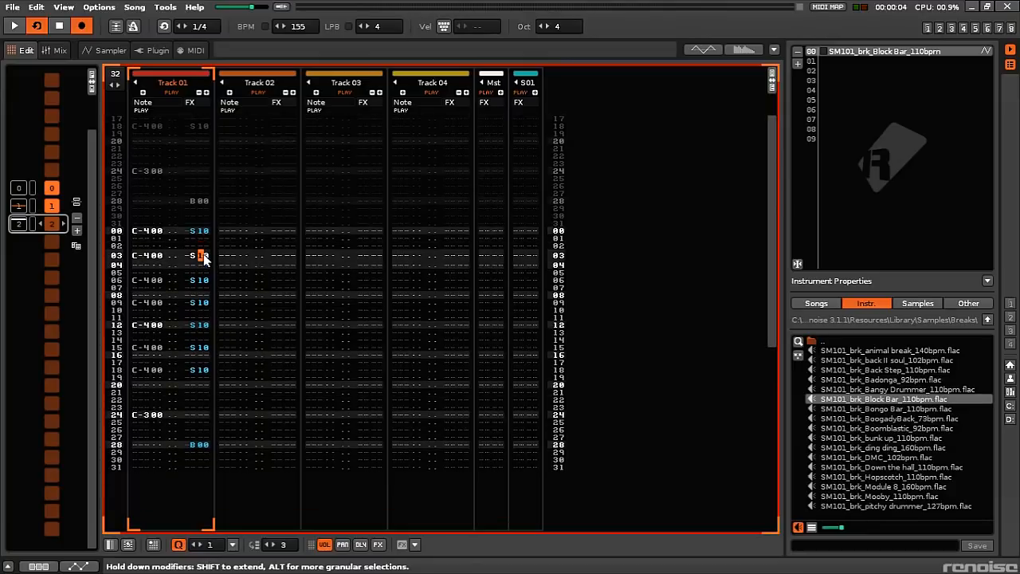
{"action": "key", "text": "Up"}
{"action": "key", "text": "Up"}
{"action": "key", "text": "Up"}
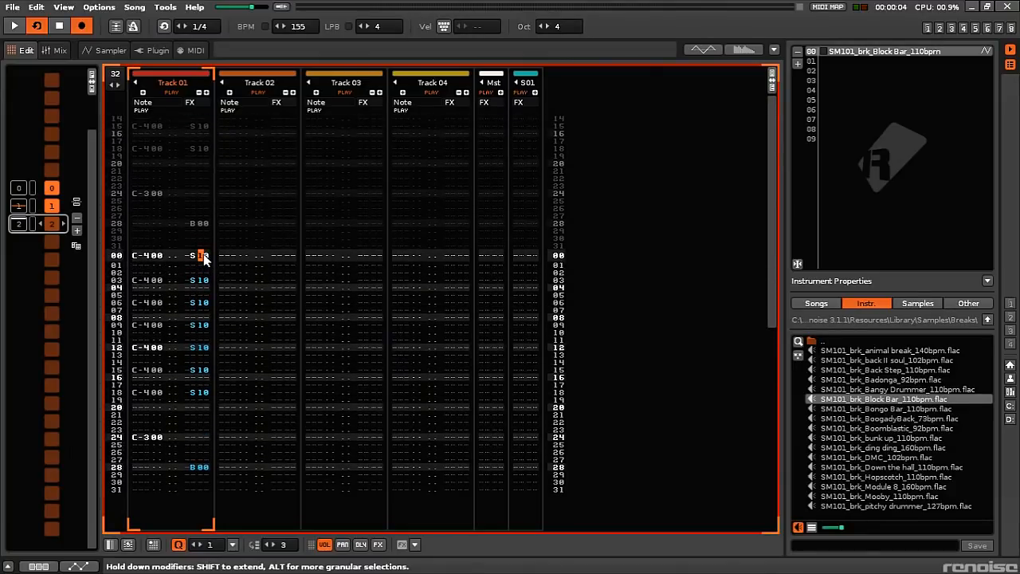
{"action": "type", "text": "53"}
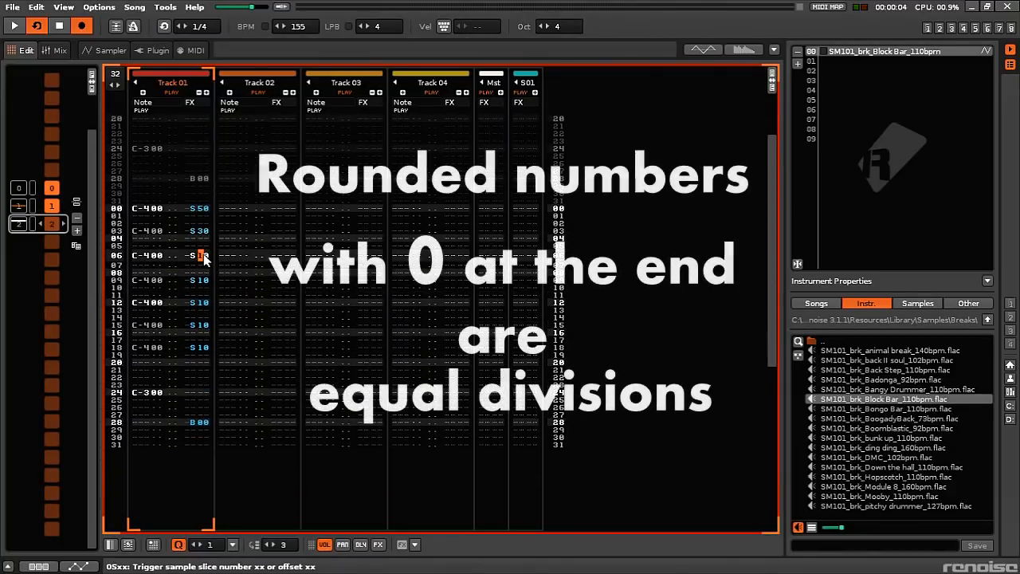
{"action": "type", "text": "278"}
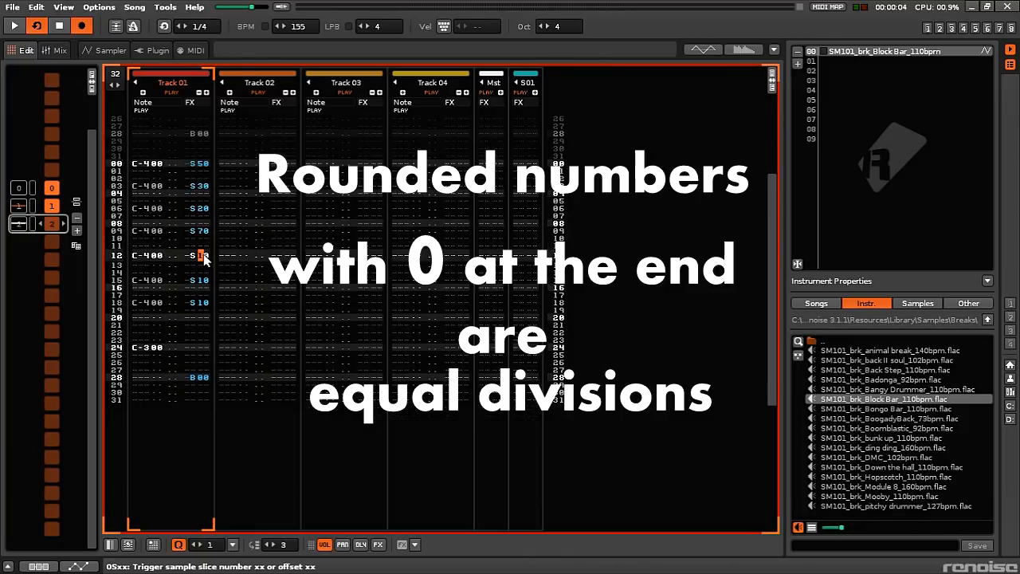
{"action": "type", "text": "1"}
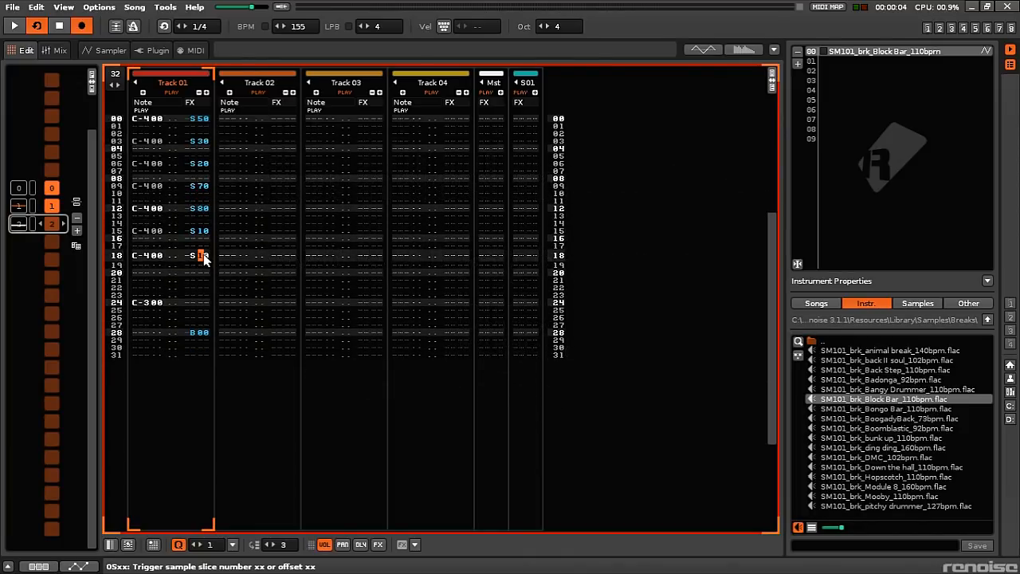
{"action": "type", "text": "1"}
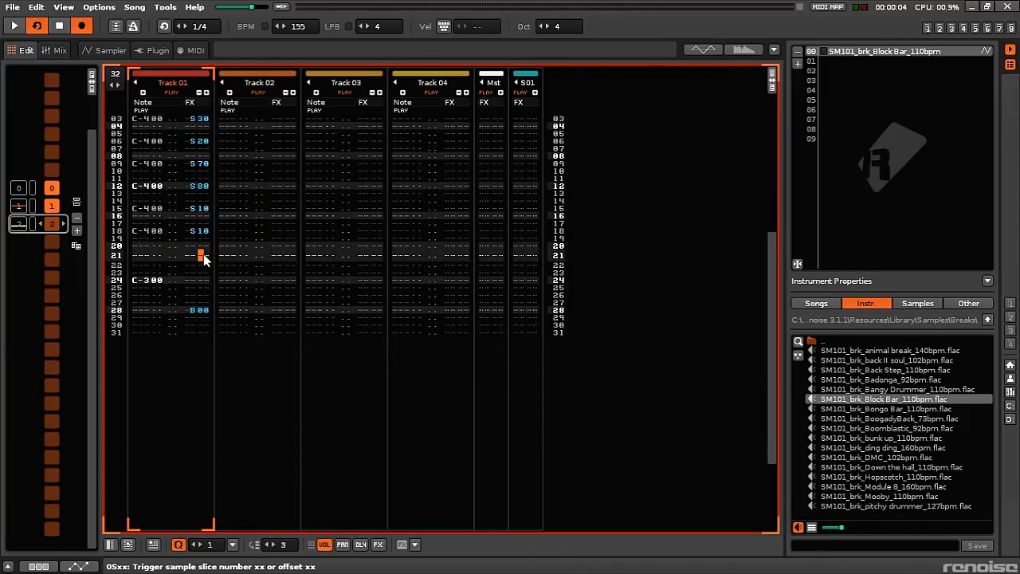
Review the offsets in pattern 2 and play it while watching the Sampler waveform
{"action": "left_click", "coordinate": [82, 26]}
{"action": "scroll", "coordinate": [183, 177], "scroll_direction": "up", "scroll_amount": 2}
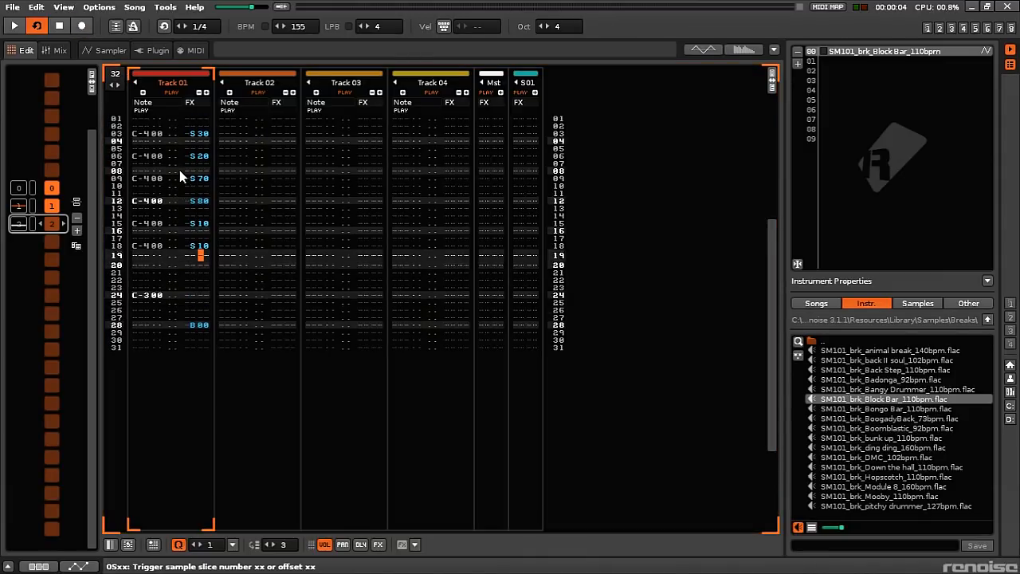
{"action": "scroll", "coordinate": [180, 170], "scroll_direction": "up", "scroll_amount": 2}
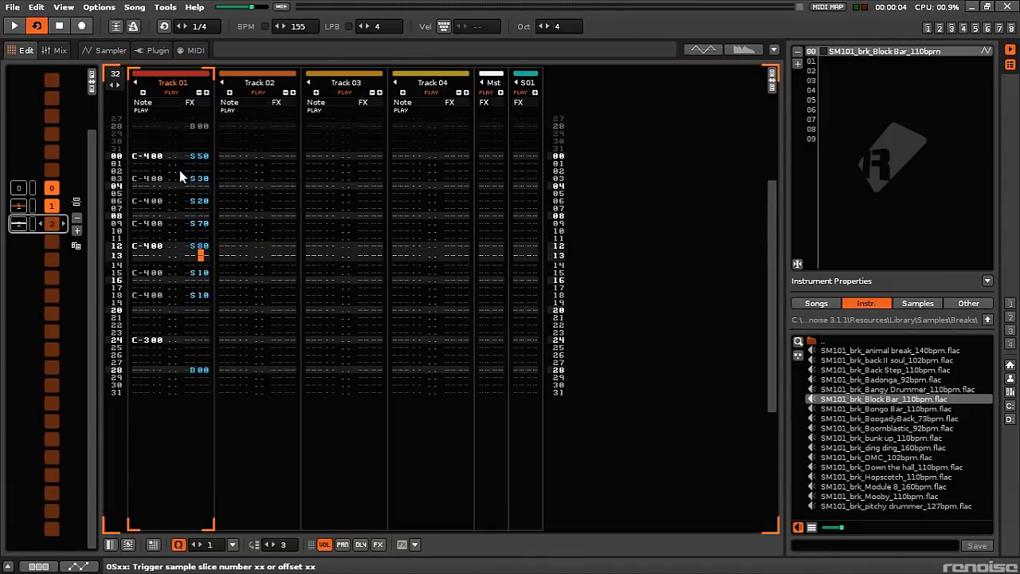
{"action": "left_click", "coordinate": [106, 49]}
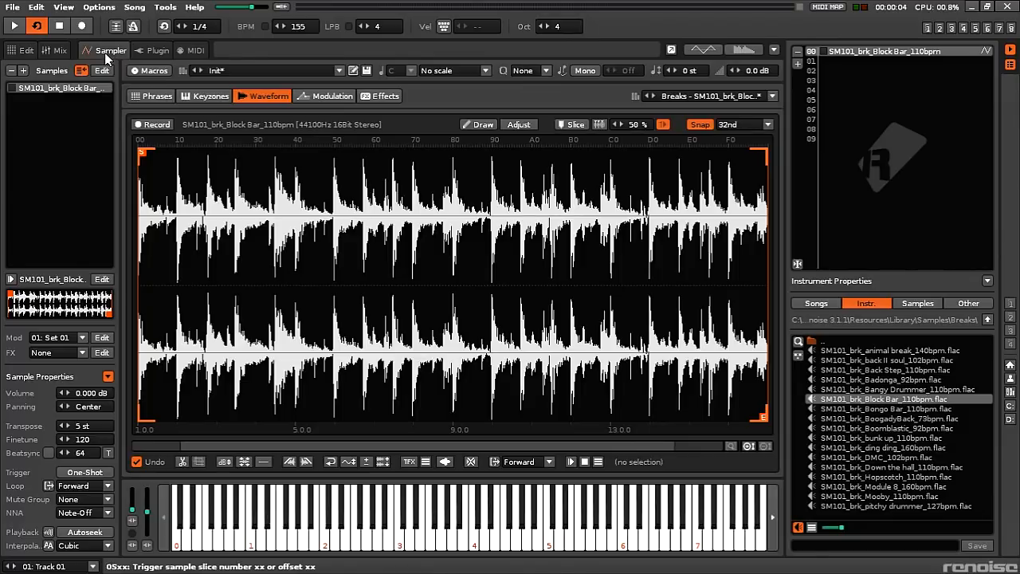
{"action": "key", "text": "space"}
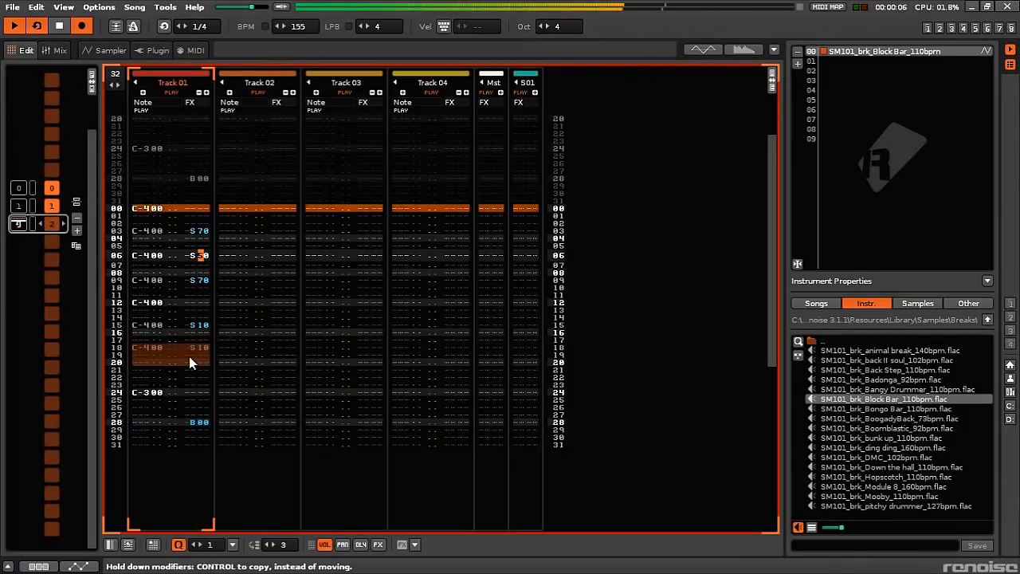
{"action": "key", "text": "space"}
Clear the notes and offset commands from rows 03 to 18 of Track 01 in pattern 2 and set the edit step to 4
{"action": "left_click_drag", "start_coordinate": [145, 307], "coordinate": [146, 360]}
{"action": "key", "text": "Delete"}
{"action": "left_click", "coordinate": [141, 208]}
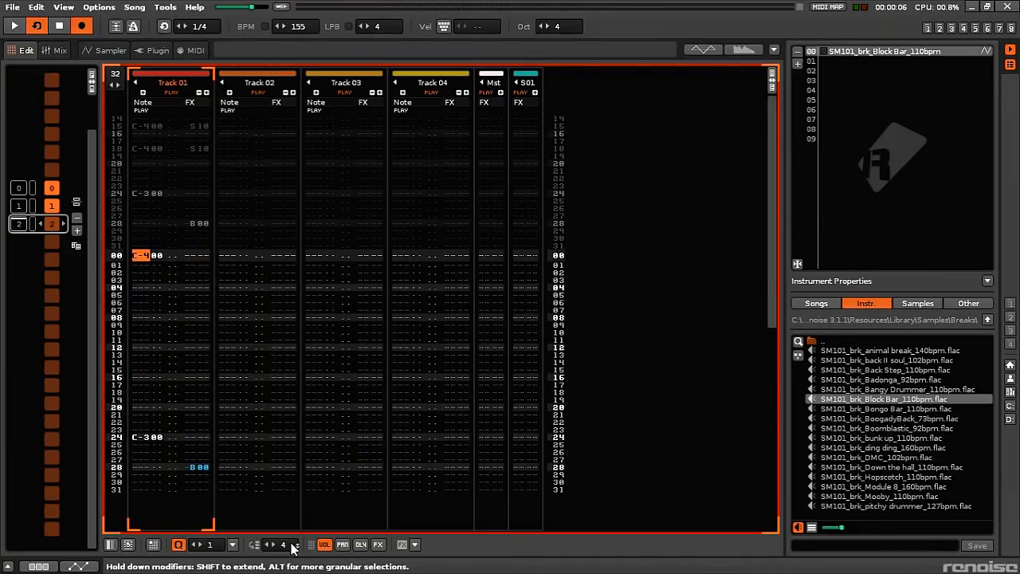
{"action": "key", "text": "q"}
{"action": "key", "text": "q"}
{"action": "key", "text": "Up"}
{"action": "key", "text": "Up"}
{"action": "key", "text": "Up"}
{"action": "key", "text": "Up"}
{"action": "key", "text": "Up"}
{"action": "key", "text": "Up"}
{"action": "key", "text": "Up"}
{"action": "key", "text": "Up"}
Enter C-4 notes on every fourth row from 00 to 28 of Track 01 and delete the B00 command at row 28
{"action": "key", "text": "z"}
{"action": "key", "text": "z"}
{"action": "key", "text": "z"}
{"action": "key", "text": "z"}
{"action": "key", "text": "z"}
{"action": "key", "text": "z"}
{"action": "key", "text": "z"}
{"action": "key", "text": "z"}
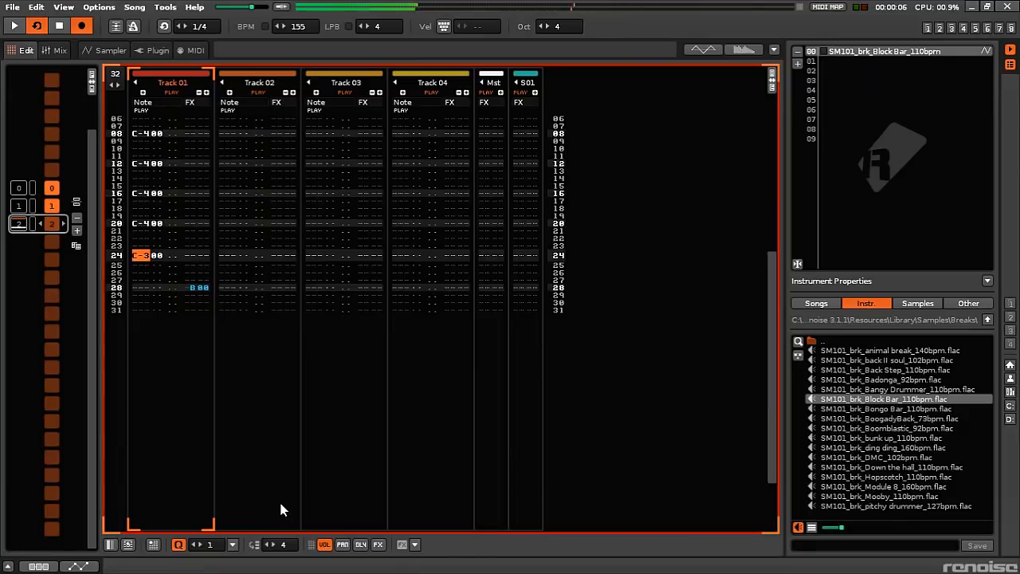
{"action": "left_click_drag", "start_coordinate": [200, 472], "coordinate": [200, 483]}
{"action": "key", "text": "Delete"}
Play pattern 2 and check in the Sampler waveform that every note retriggers the start of the break
{"action": "key", "text": "space"}
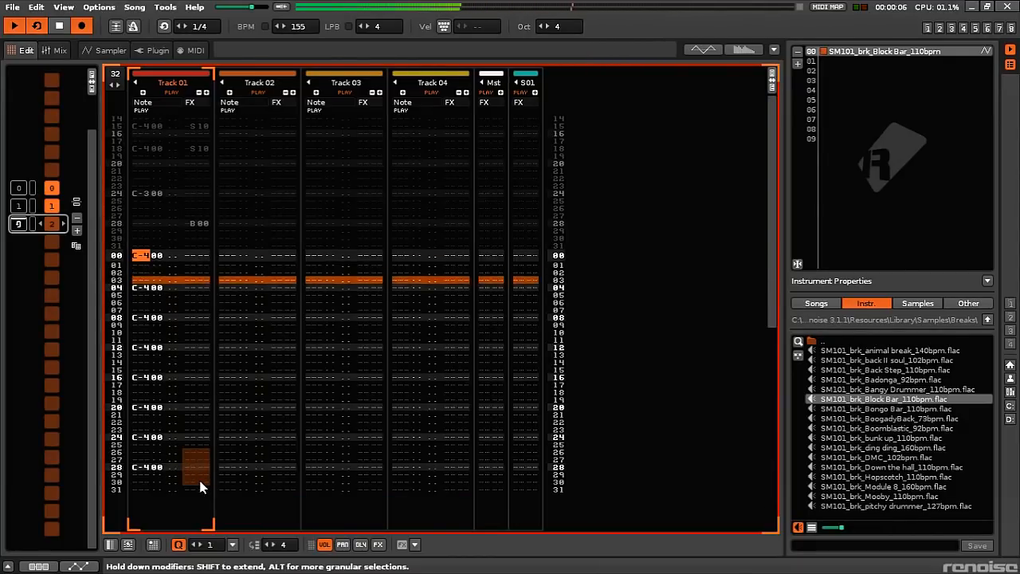
{"action": "left_click", "coordinate": [92, 48]}
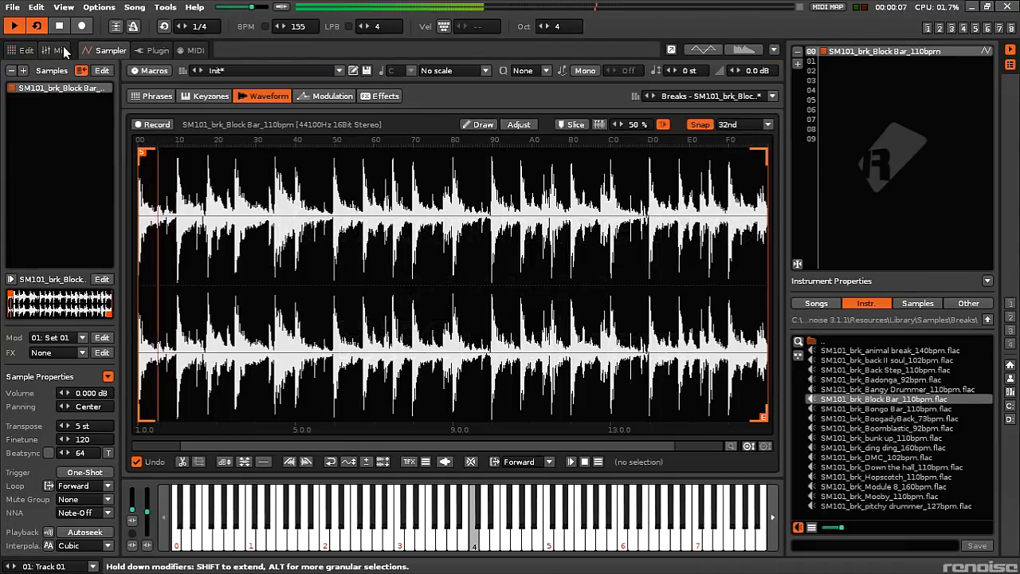
{"action": "left_click", "coordinate": [63, 47]}
{"action": "left_click", "coordinate": [24, 50]}
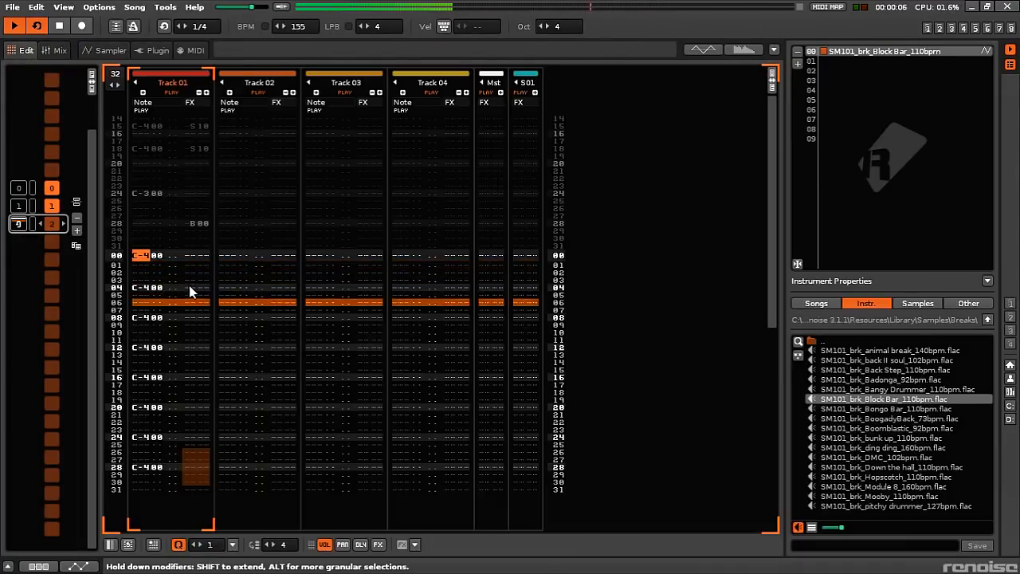
Enter sample offset commands SA0, SC0, SD0, SE0, SF0, S30, S30 and S30 on every fourth row from 00 to 28 of Track 01
{"action": "left_click", "coordinate": [196, 255]}
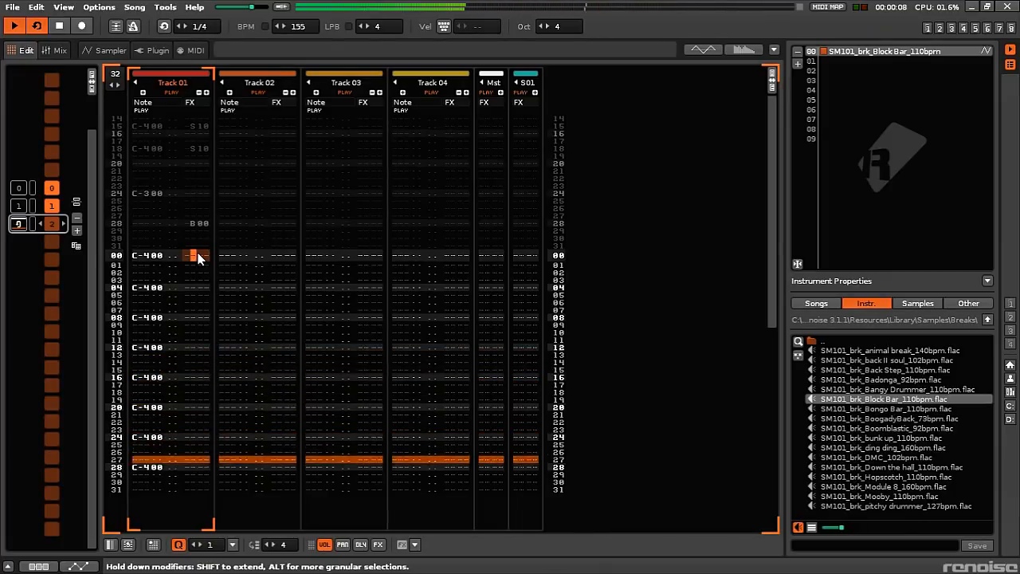
{"action": "key", "text": "Escape"}
{"action": "type", "text": "ssssssss"}
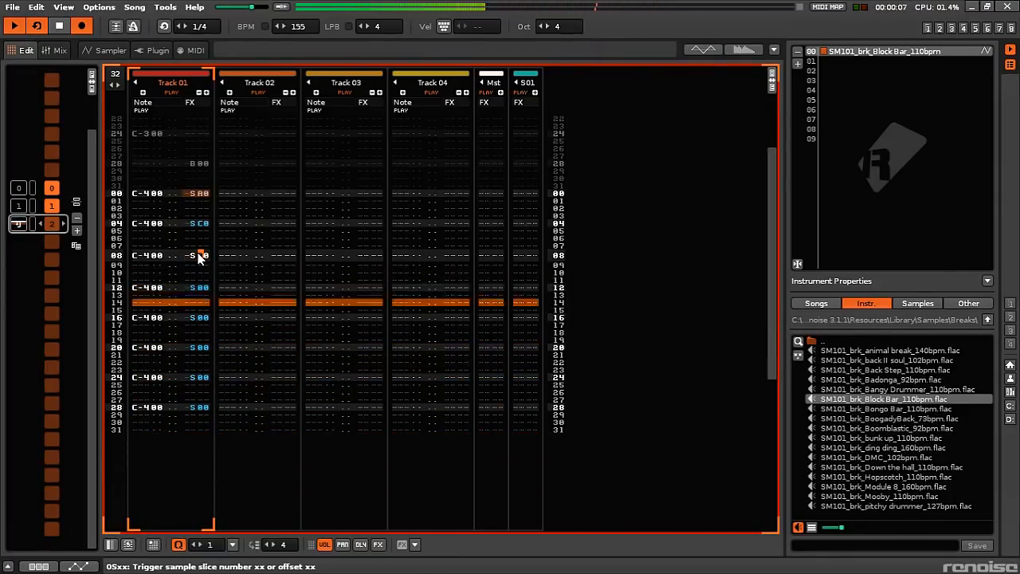
{"action": "key", "text": "3"}
{"action": "key", "text": "3"}
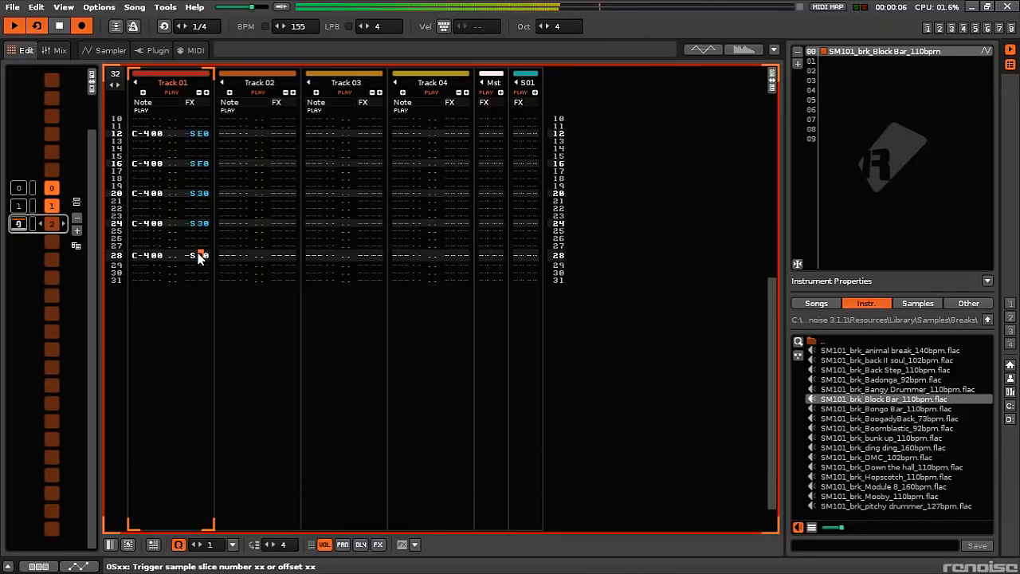
{"action": "key", "text": "3"}
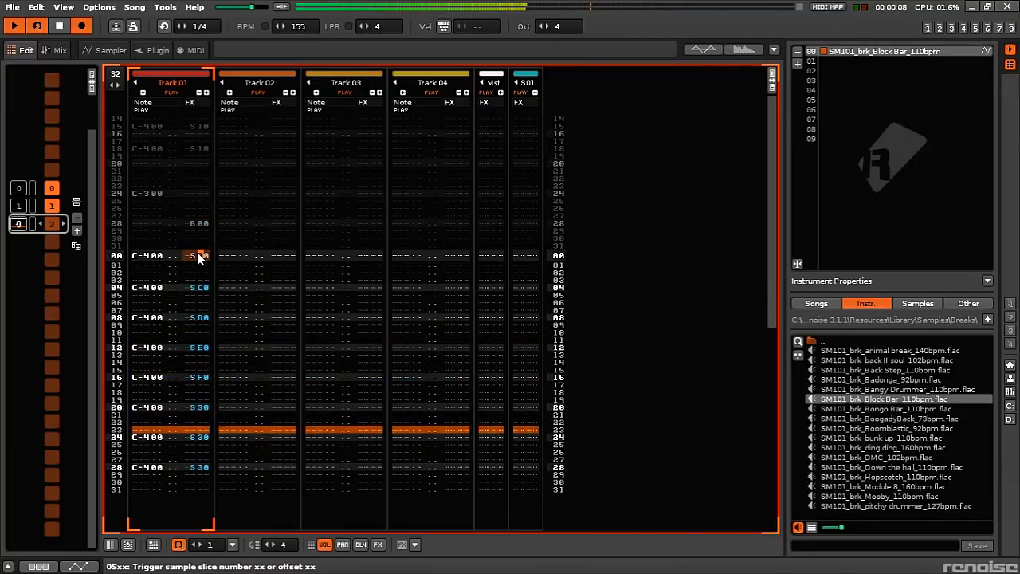
Watch the Sampler waveform during playback to check the offset positions, and return to the pattern editor
{"action": "left_click", "coordinate": [109, 50]}
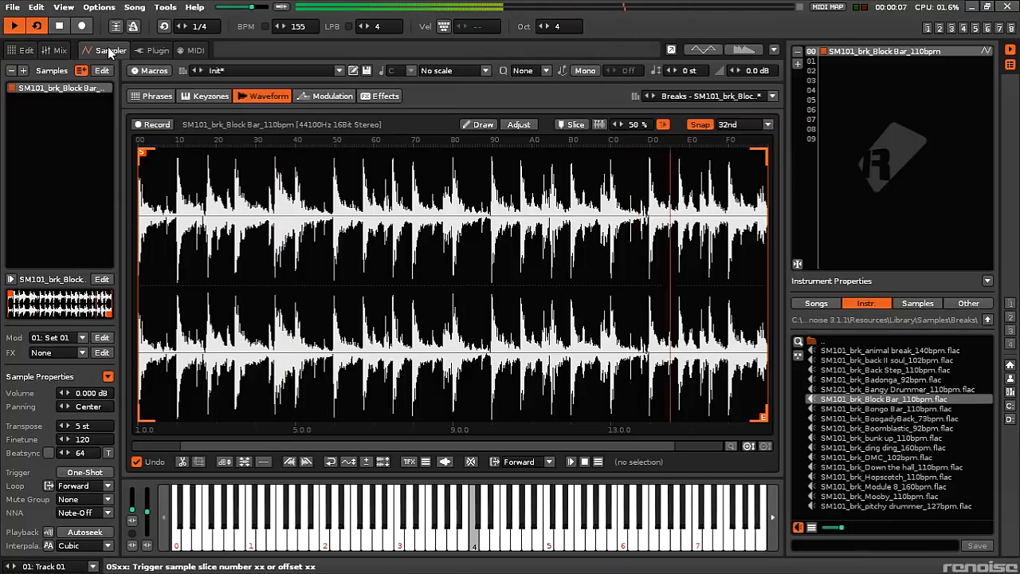
{"action": "left_click", "coordinate": [59, 45]}
{"action": "left_click", "coordinate": [24, 50]}
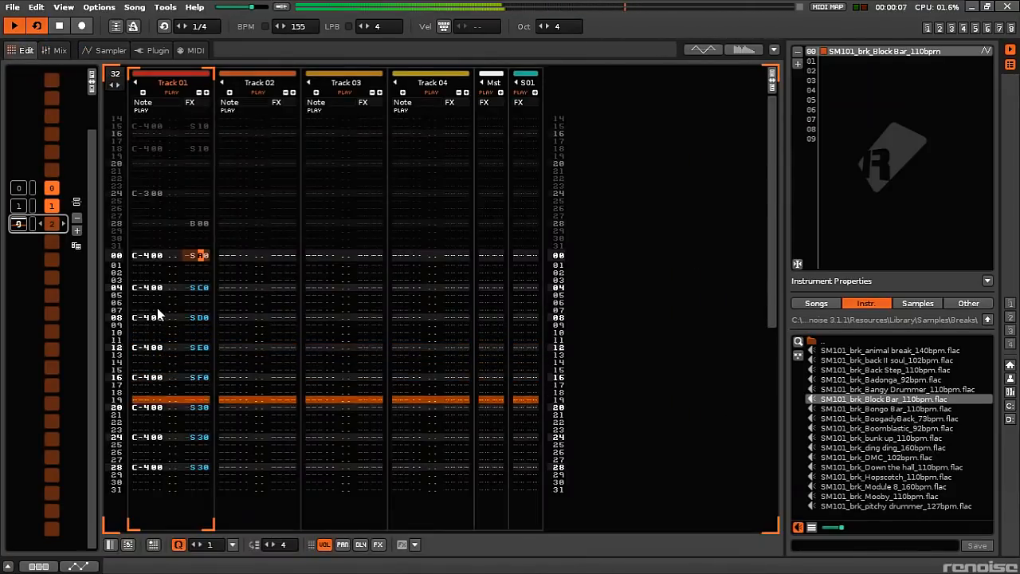
Remove the C-4 note and S30 offset at row 24 of Track 01 and enter a B00 reverse command there
{"action": "left_click", "coordinate": [199, 405]}
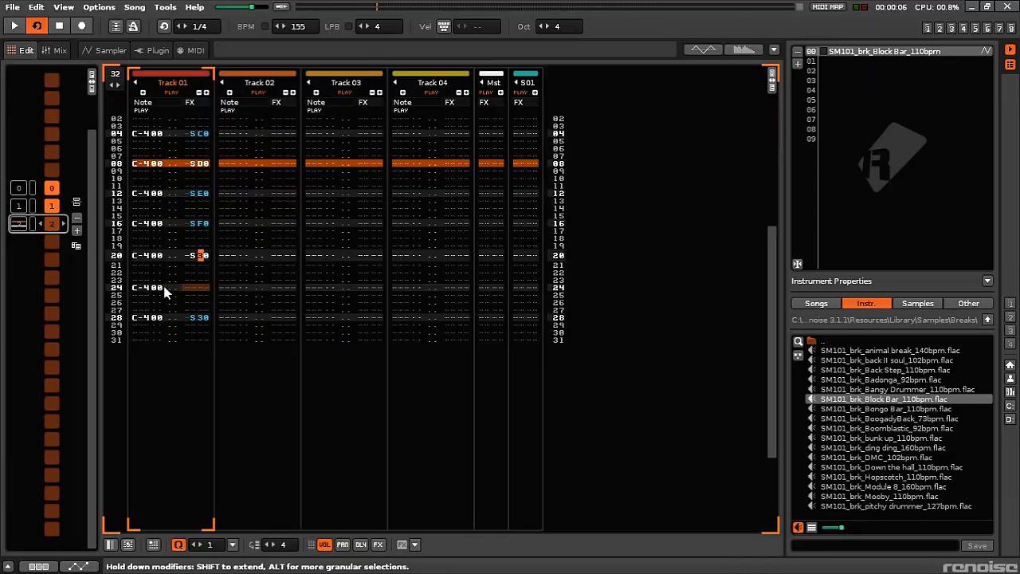
{"action": "left_click", "coordinate": [195, 288]}
{"action": "key", "text": "Escape"}
{"action": "type", "text": "b"}
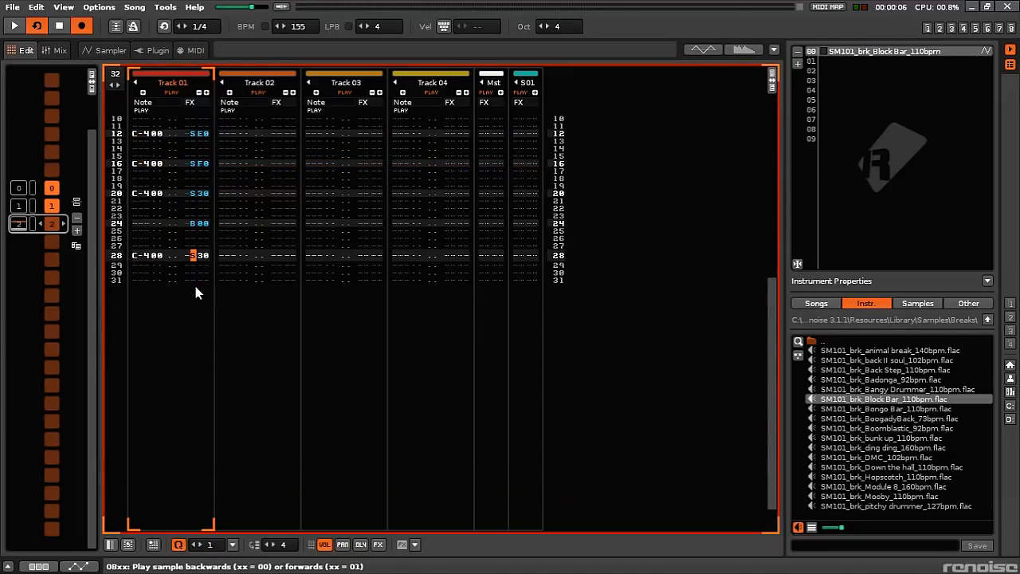
{"action": "key", "text": "Escape"}
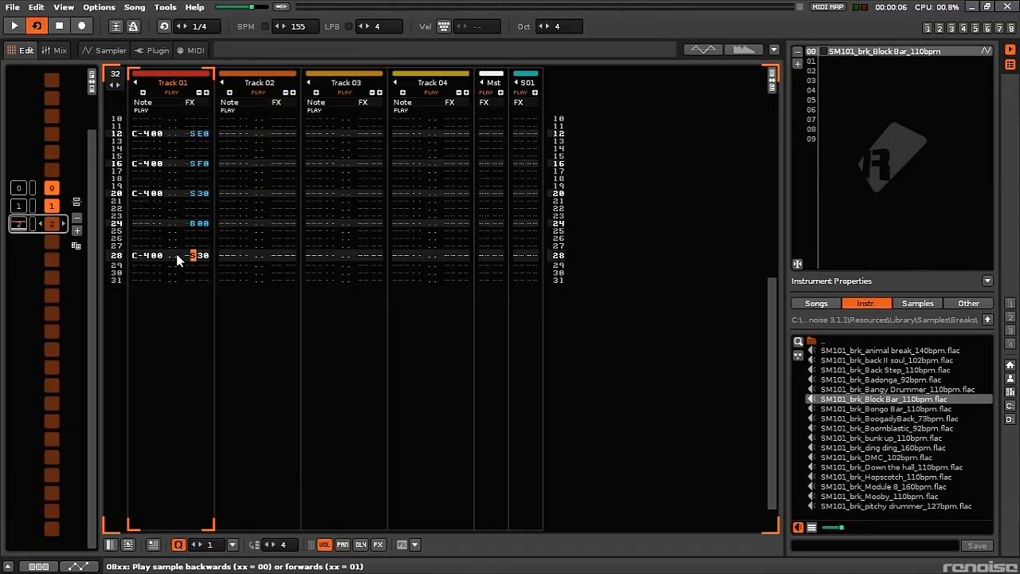
Play pattern 2, watch the reversed section in the Sampler waveform and stop playback back in the pattern editor
{"action": "scroll", "coordinate": [176, 254], "scroll_direction": "up", "scroll_amount": 8}
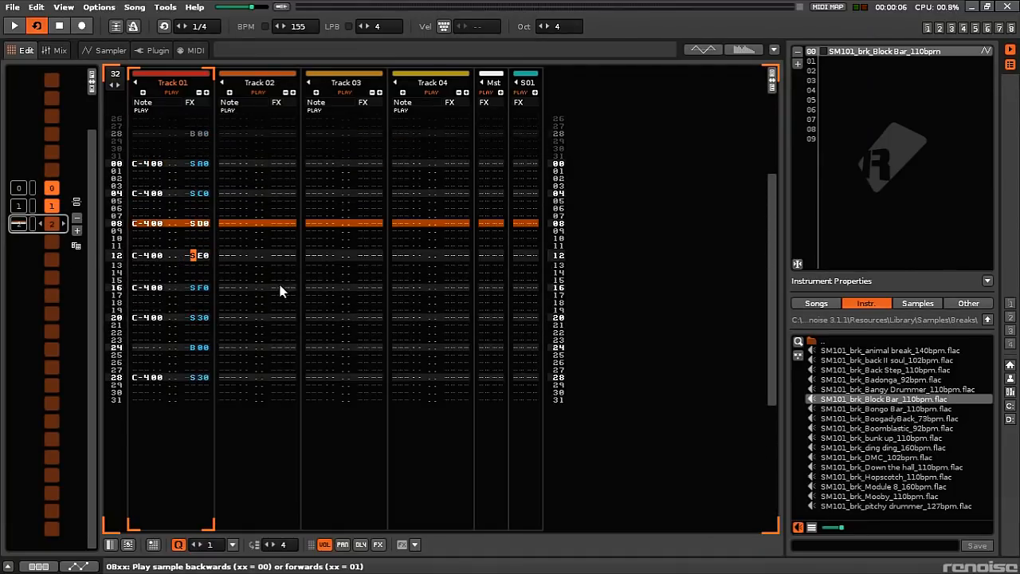
{"action": "left_click", "coordinate": [103, 51]}
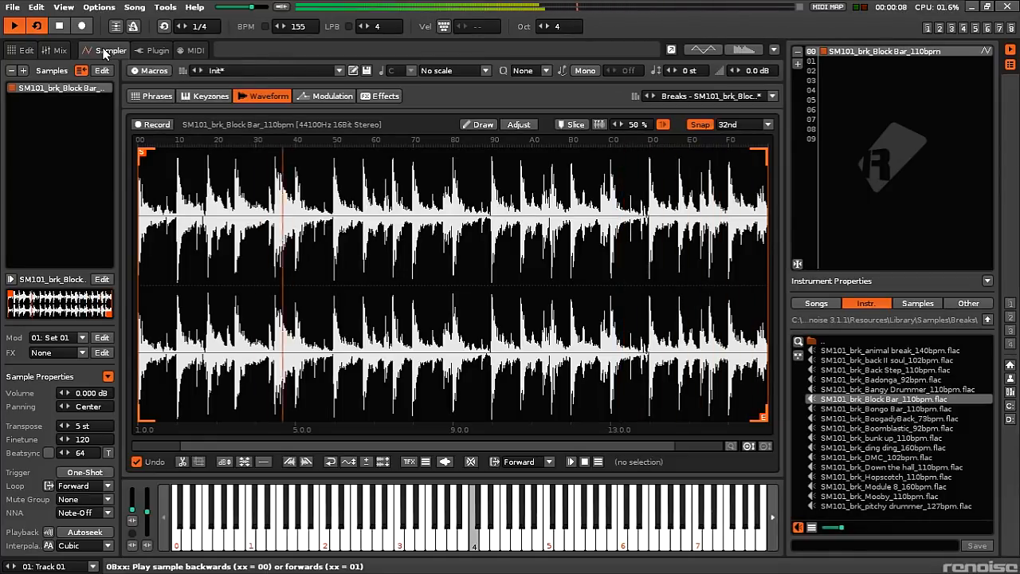
{"action": "left_click", "coordinate": [56, 50]}
{"action": "left_click", "coordinate": [26, 50]}
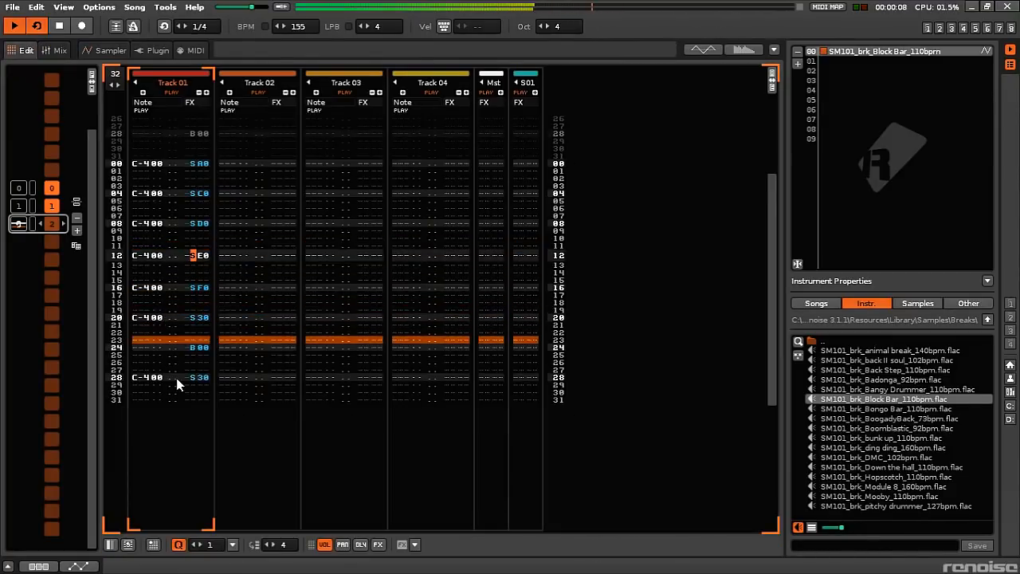
{"action": "key", "text": "space"}
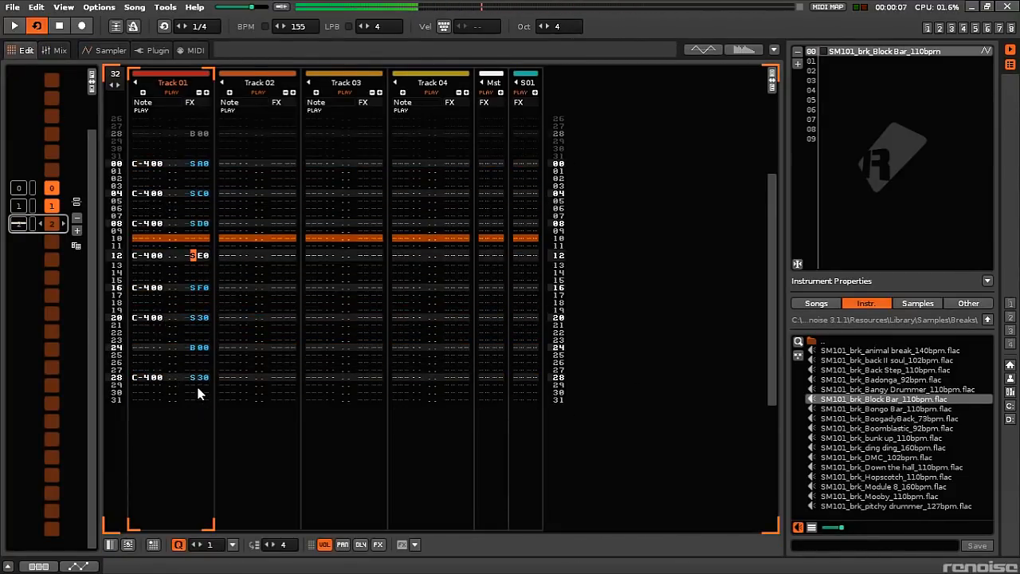
Clear the S30 offset at row 28 of Track 01, copy its C-4 note to rows 29, 30 and 31, and play the result
{"action": "left_click_drag", "start_coordinate": [197, 386], "coordinate": [198, 379]}
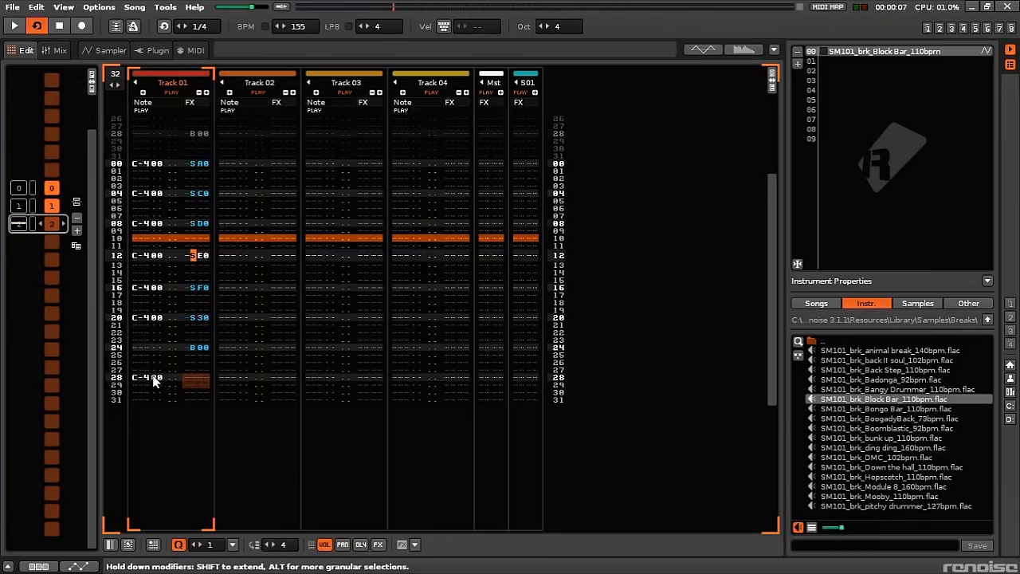
{"action": "left_click_drag", "start_coordinate": [143, 380], "coordinate": [149, 399]}
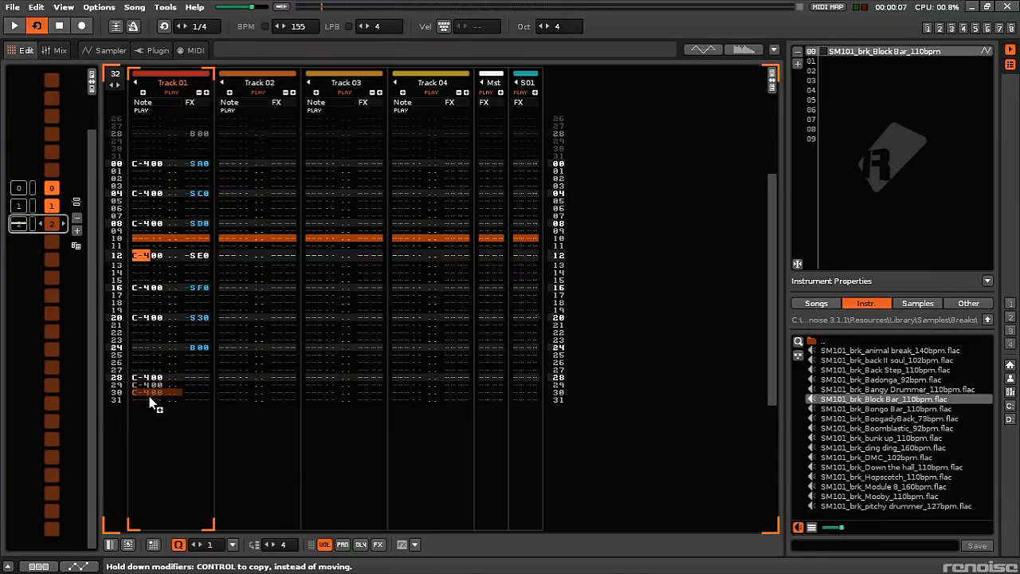
{"action": "key", "text": "space"}
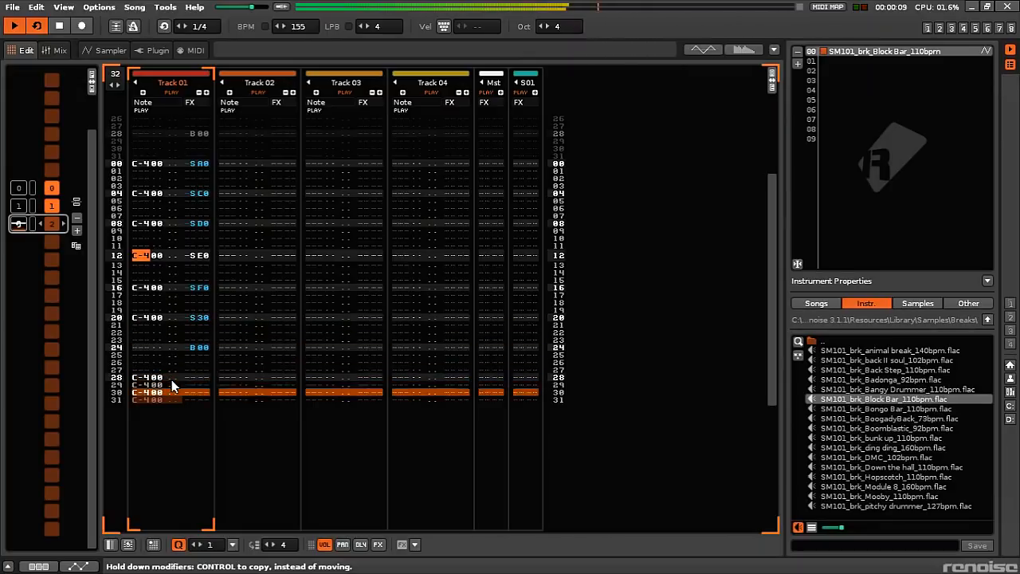
{"action": "left_click", "coordinate": [171, 381]}
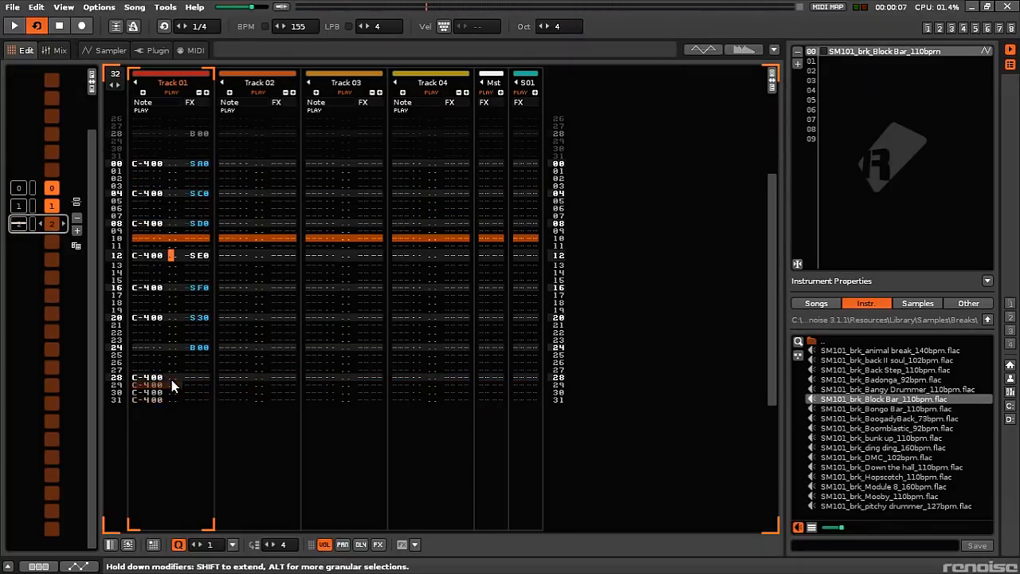
Set the edit step to 1 and enter rising volumes 20, 40, 60 and 80 for the notes on rows 28 to 31
{"action": "left_click", "coordinate": [174, 247]}
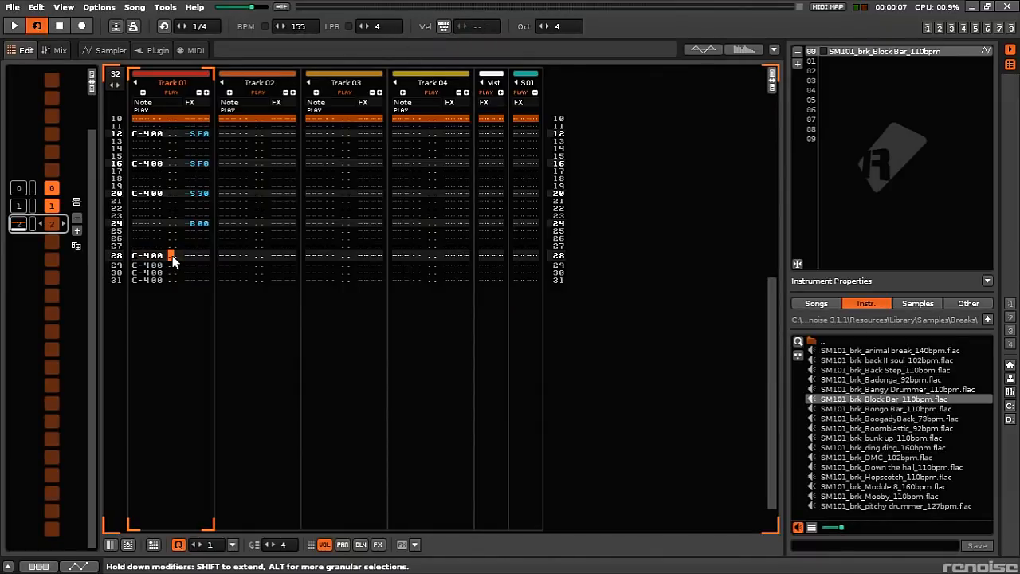
{"action": "key", "text": "Escape"}
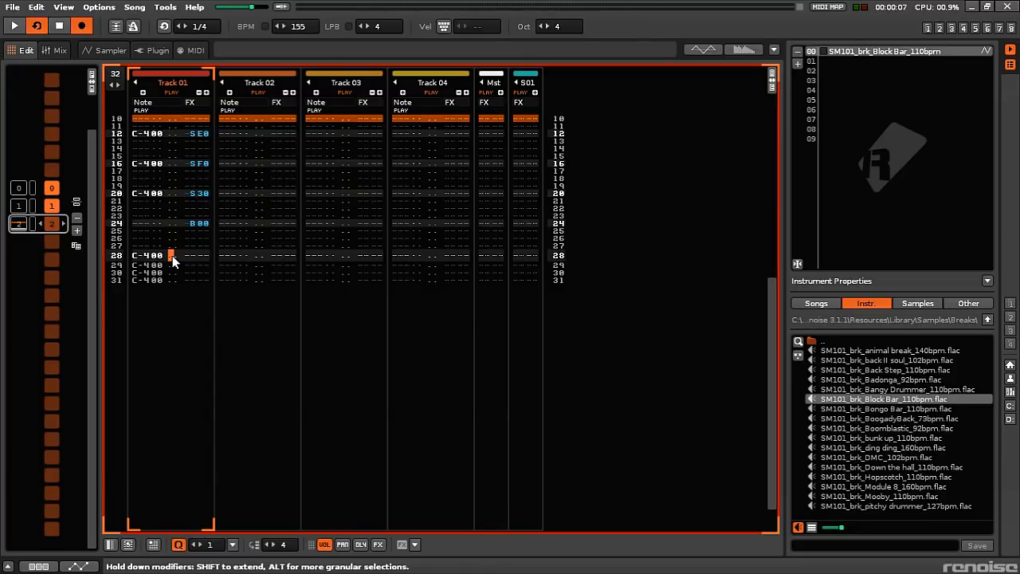
{"action": "type", "text": "2"}
{"action": "key", "text": "Up"}
{"action": "key", "text": "Up"}
{"action": "key", "text": "Up"}
{"action": "type", "text": "4"}
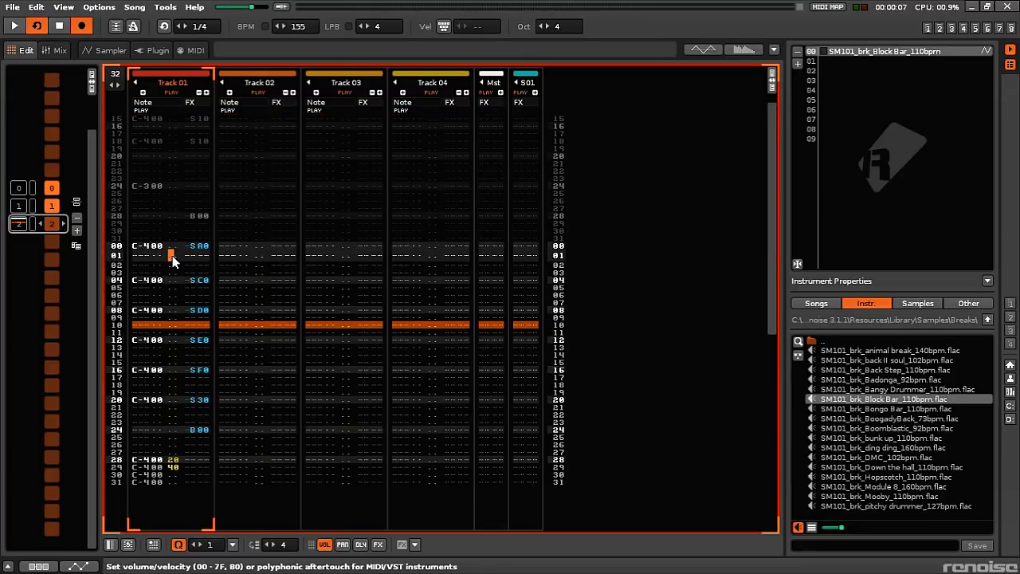
{"action": "key", "text": "Up"}
{"action": "key", "text": "Up"}
{"action": "key", "text": "Up"}
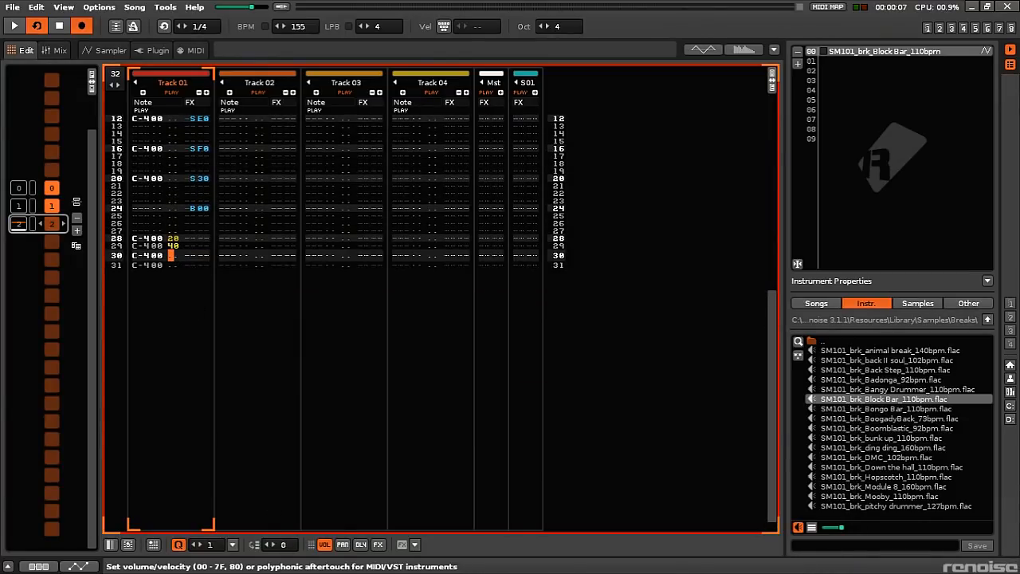
{"action": "type", "text": "60"}
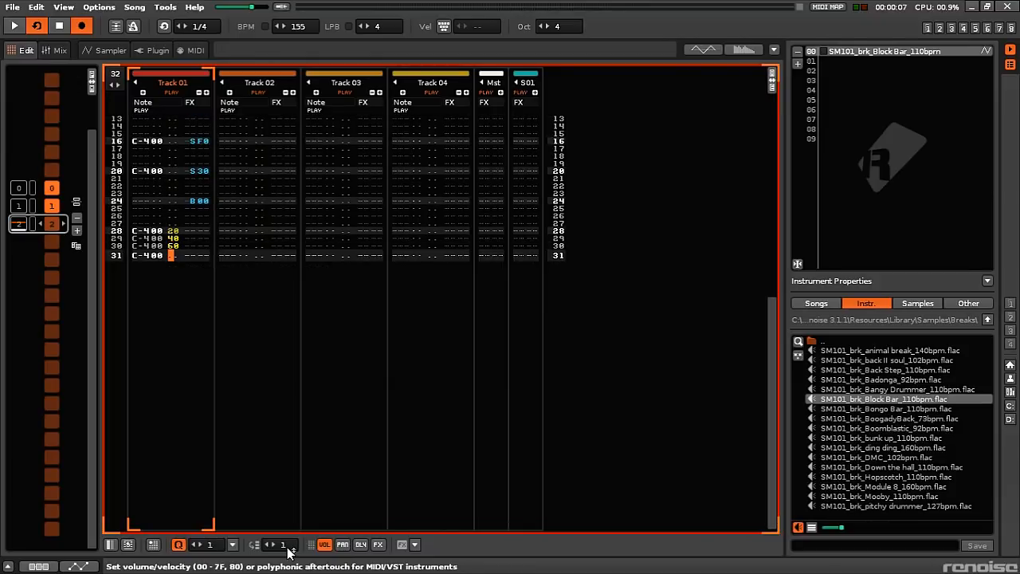
{"action": "type", "text": "80"}
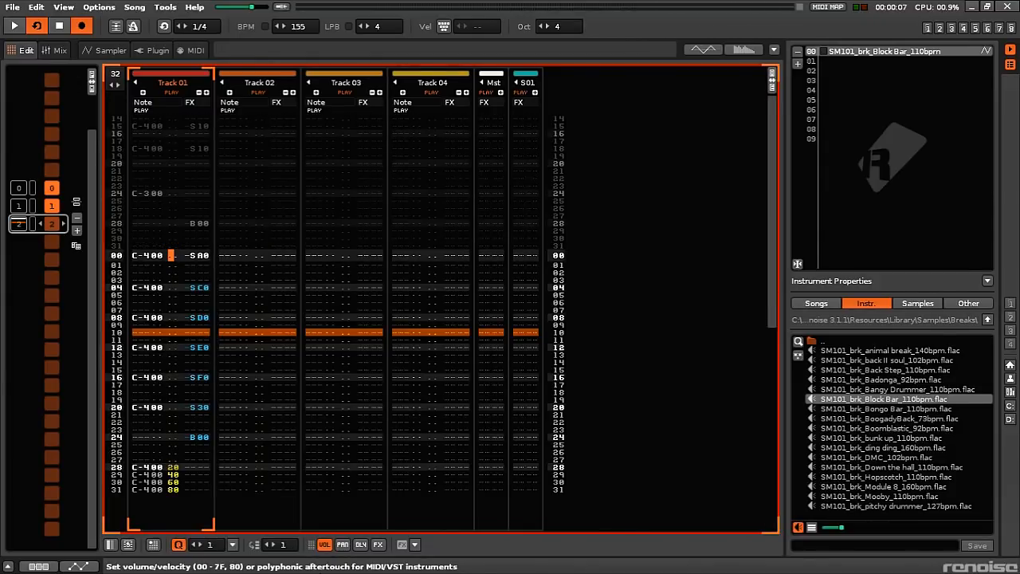
Review the volume values on rows 28 to 31, play the pattern and turn off edit mode
{"action": "left_click", "coordinate": [171, 468]}
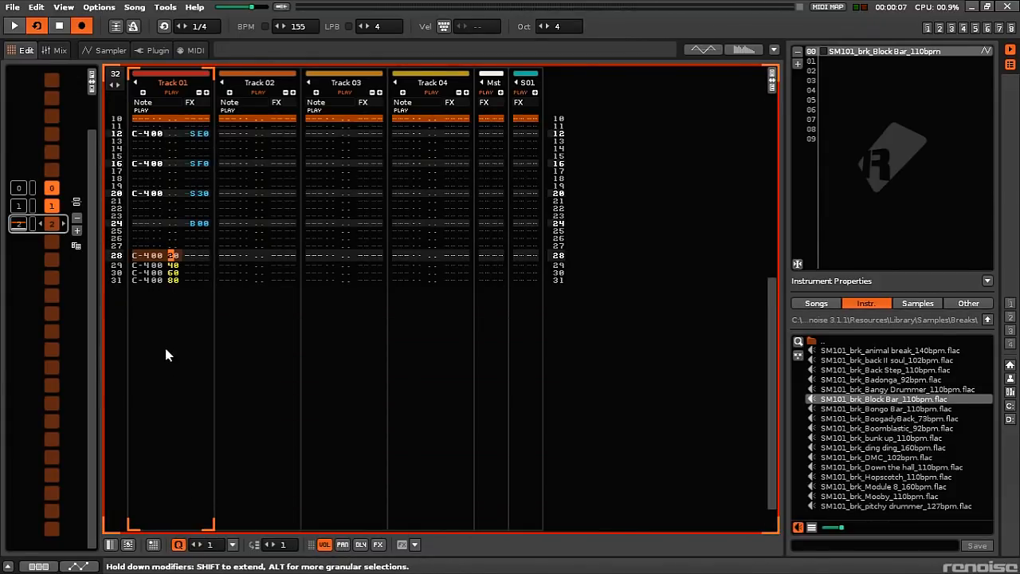
{"action": "key", "text": "Down"}
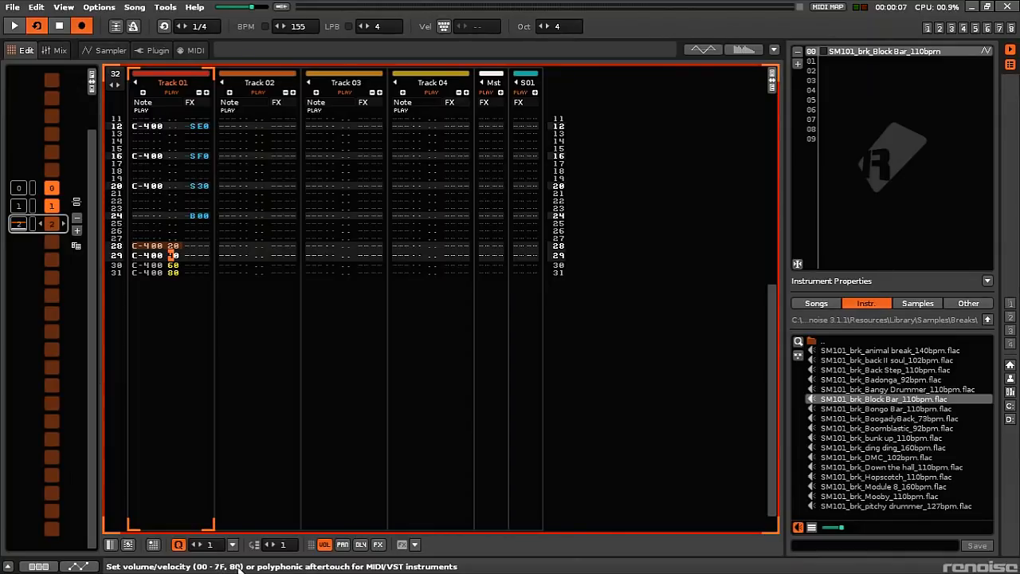
{"action": "scroll", "coordinate": [193, 227], "scroll_direction": "up", "scroll_amount": 3}
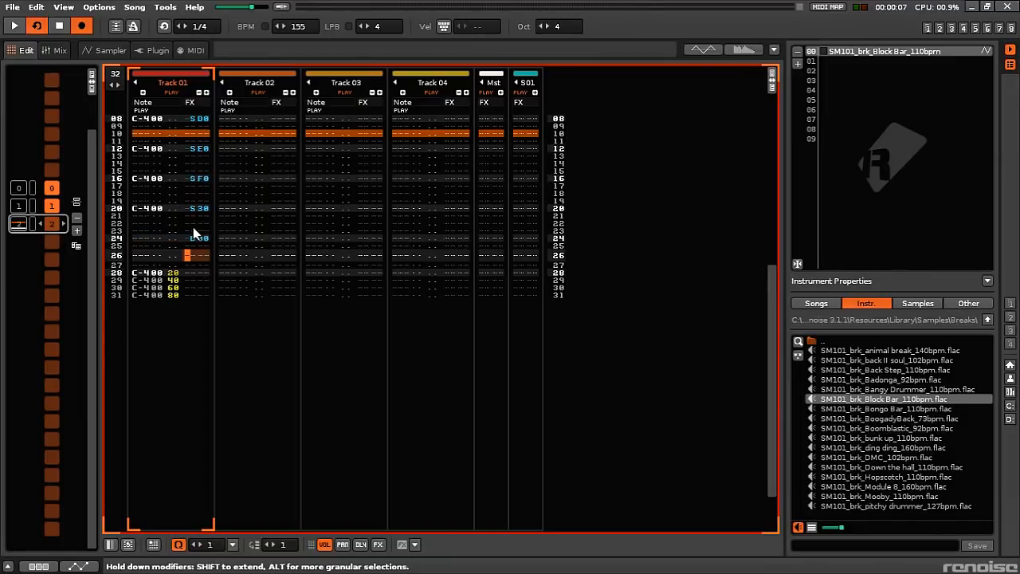
{"action": "key", "text": "space"}
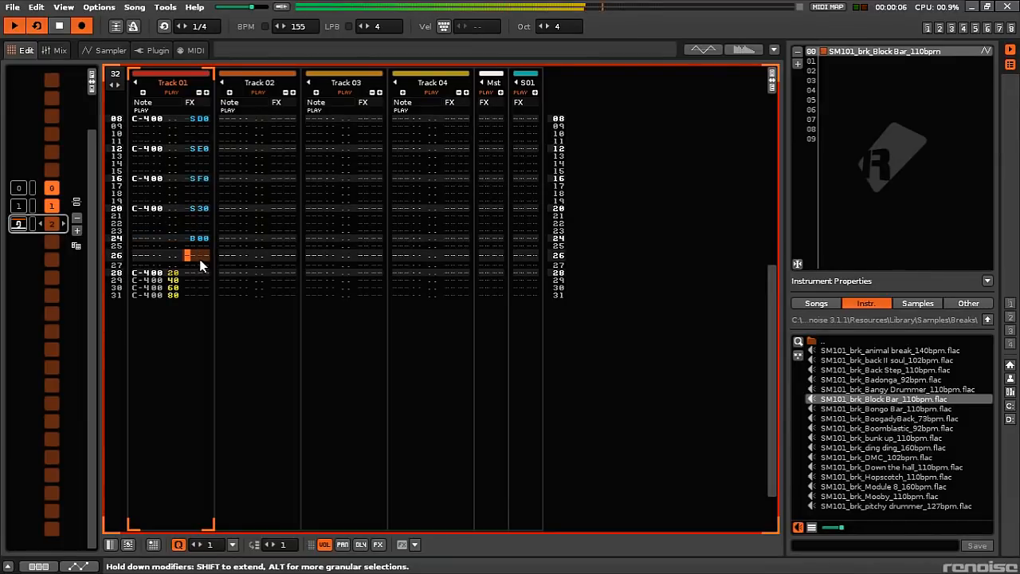
{"action": "left_click", "coordinate": [82, 25]}
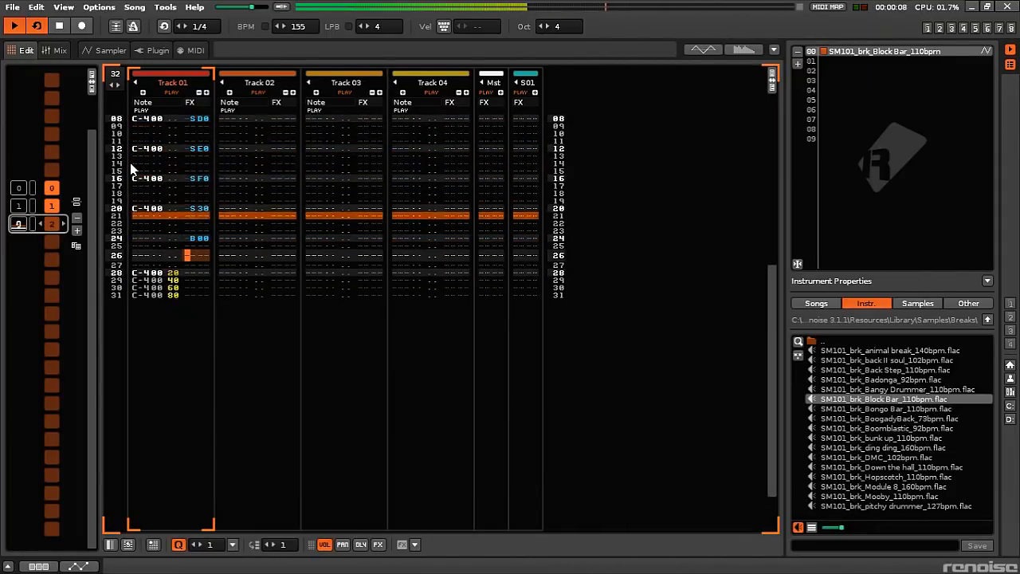
Move the B00 command from row 24 to row 20 of Track 01 in place of S30 and cut the C-4 note there
{"action": "left_click", "coordinate": [200, 245]}
{"action": "left_click_drag", "start_coordinate": [200, 246], "coordinate": [150, 201]}
{"action": "key", "text": "Delete"}
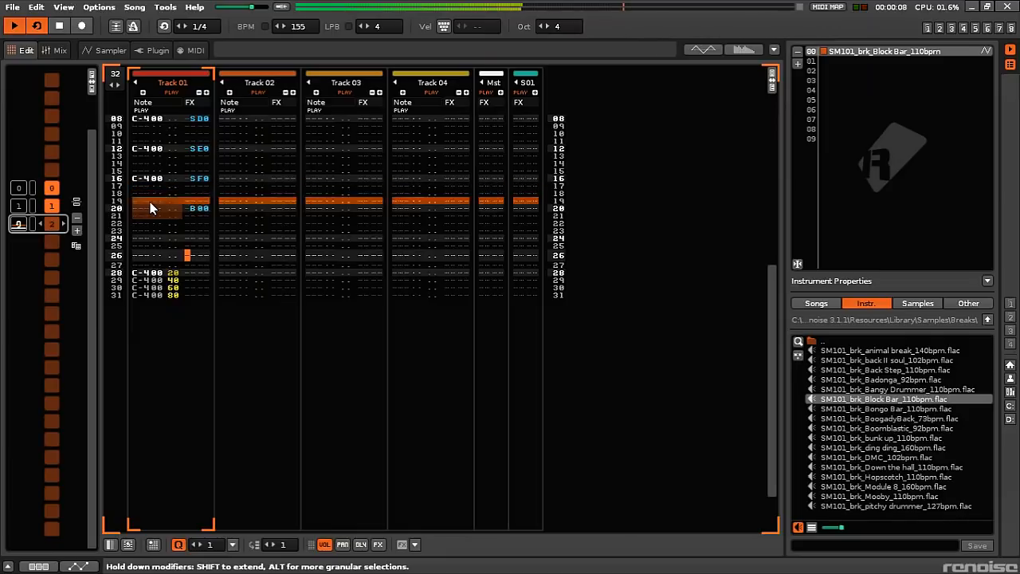
{"action": "left_click", "coordinate": [203, 224]}
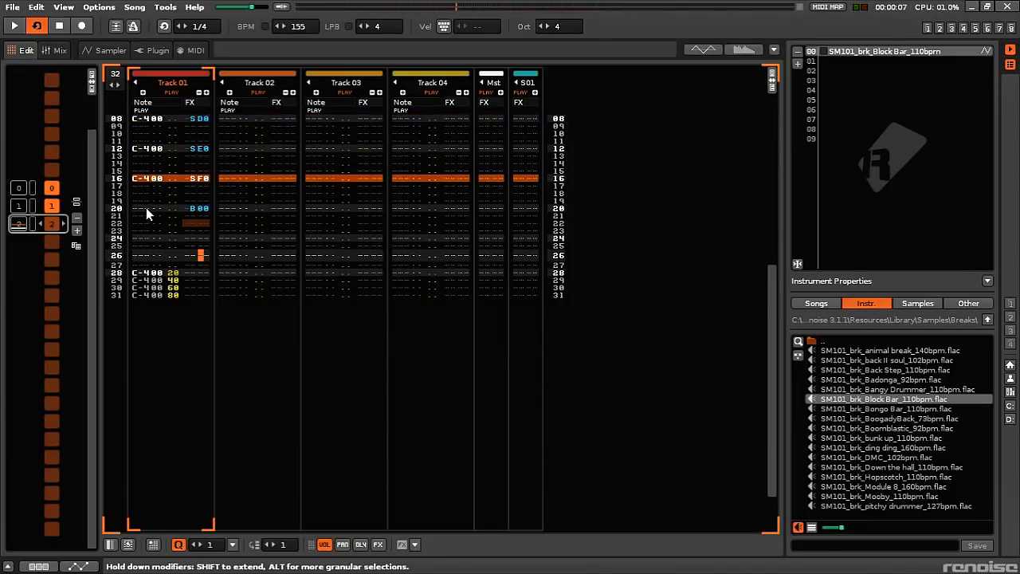
Undo the cut of the row 20 note and play the pattern while watching the Sampler waveform
{"action": "key", "text": "ctrl+z"}
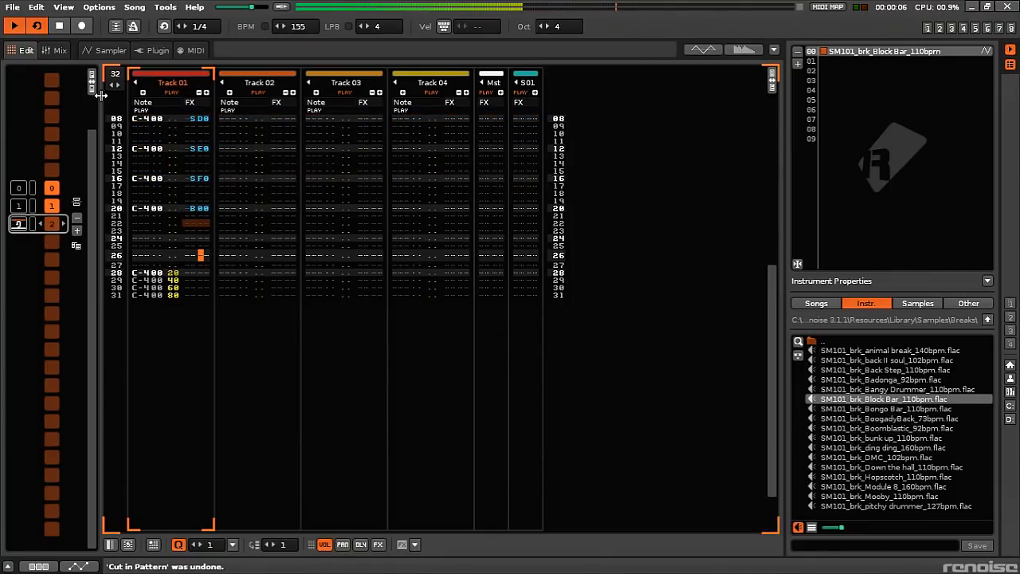
{"action": "left_click", "coordinate": [104, 50]}
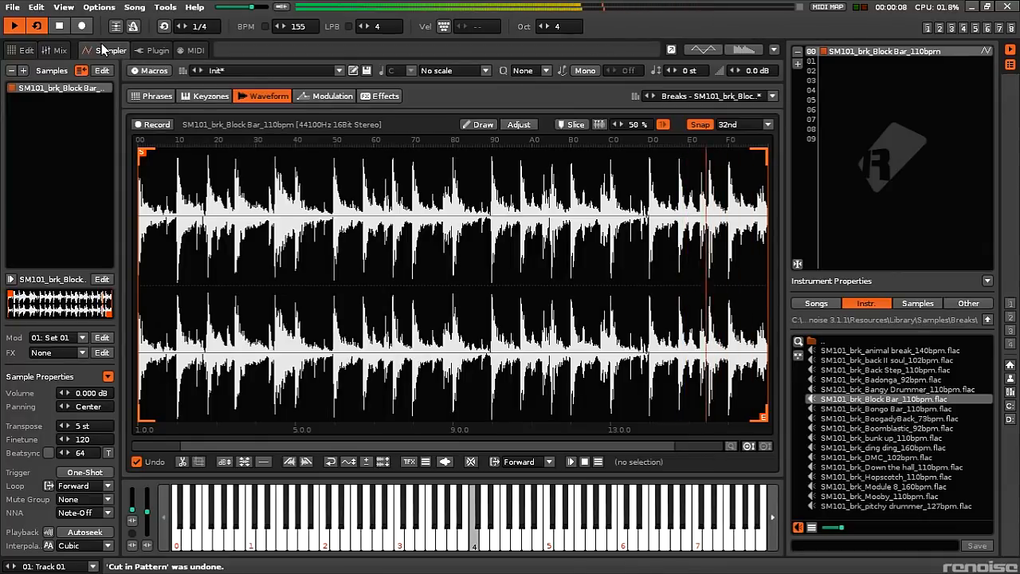
{"action": "left_click", "coordinate": [59, 50]}
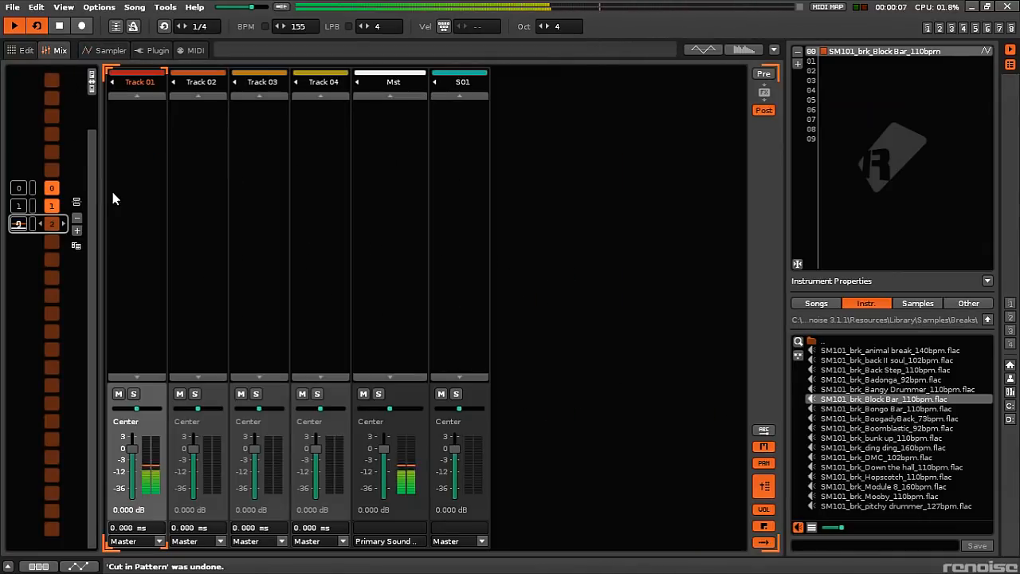
{"action": "left_click", "coordinate": [24, 54]}
{"action": "key", "text": "space"}
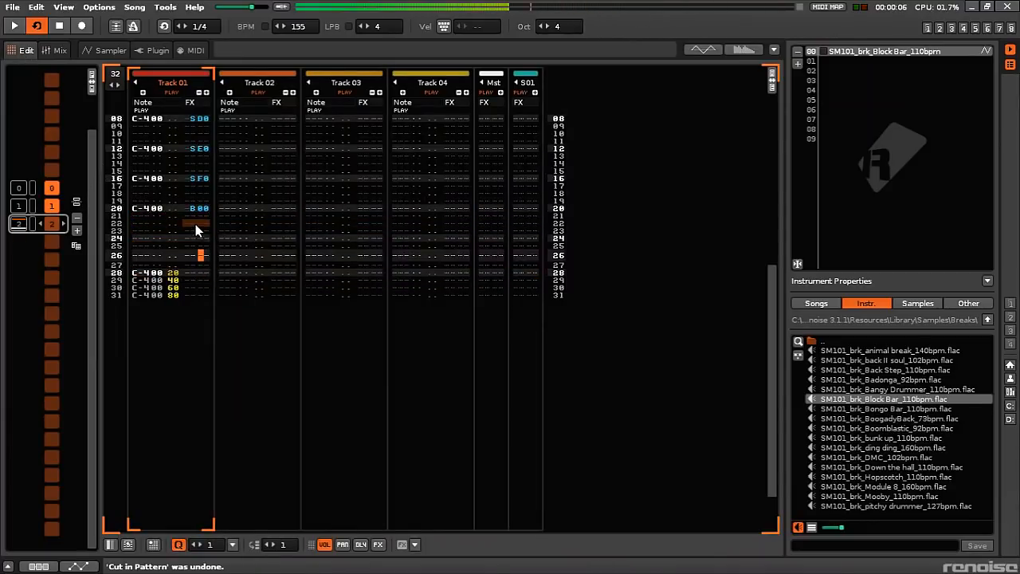
Delete the C-4 note and B00 command from row 20 of Track 01 and check the pattern's playback
{"action": "left_click_drag", "start_coordinate": [192, 217], "coordinate": [173, 208]}
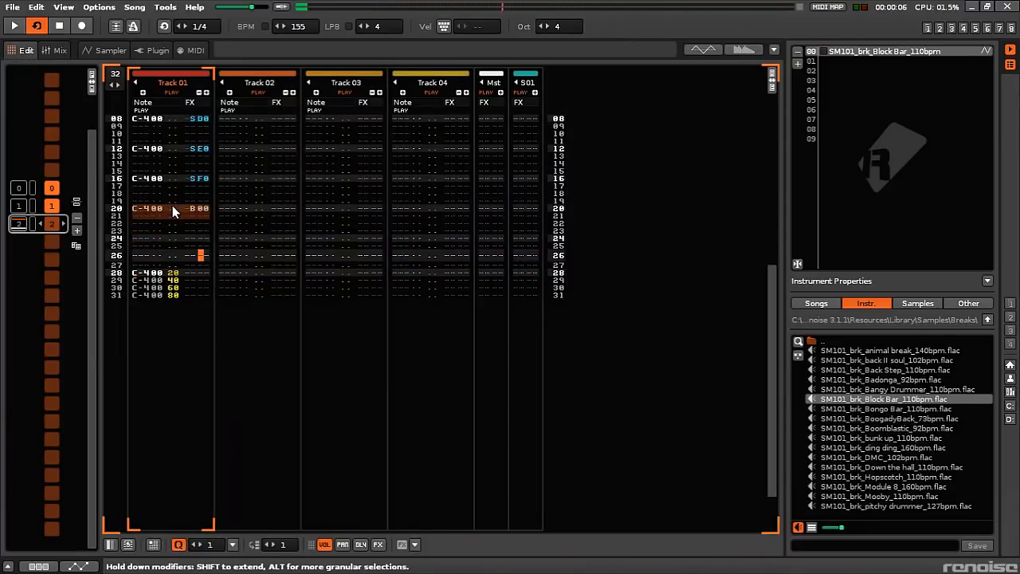
{"action": "left_click", "coordinate": [230, 209]}
{"action": "key", "text": "space"}
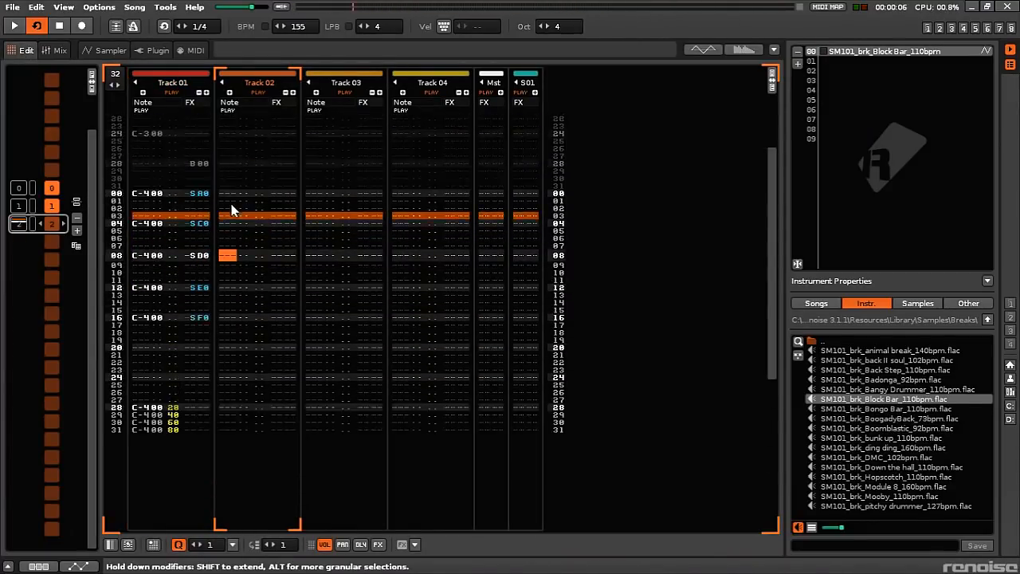
With instrument slot 02 selected, open the Oneshot sample folder and preview its elm_b bass samples
{"action": "double_click", "coordinate": [864, 340]}
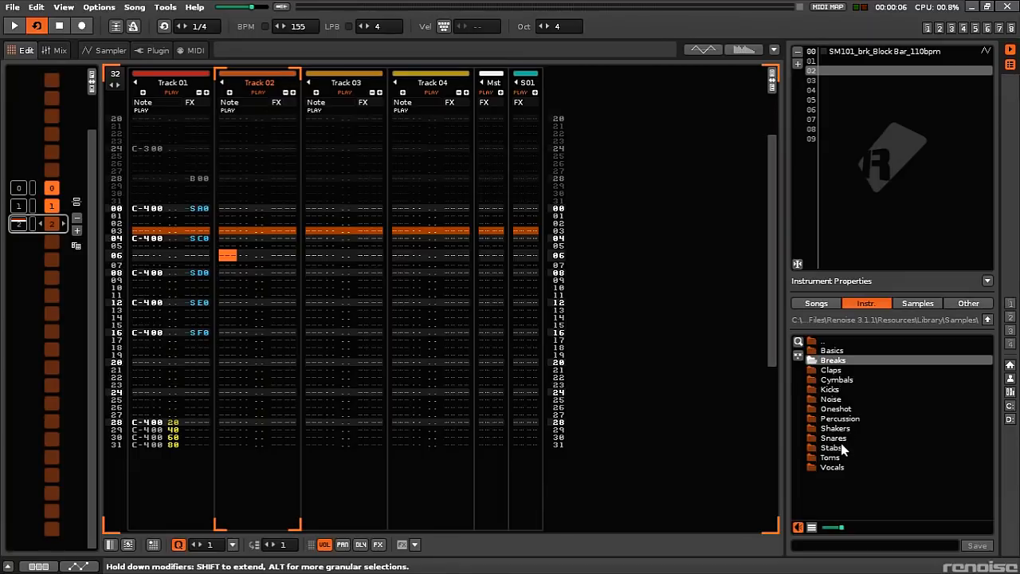
{"action": "double_click", "coordinate": [836, 408]}
{"action": "left_click", "coordinate": [858, 390]}
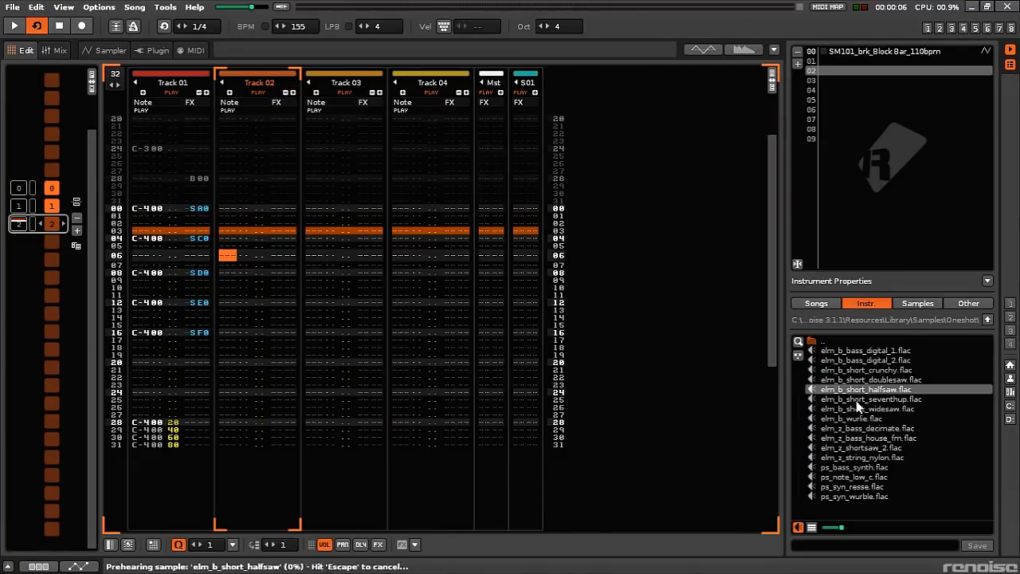
{"action": "left_click", "coordinate": [856, 400]}
{"action": "left_click", "coordinate": [857, 418]}
{"action": "left_click", "coordinate": [856, 407]}
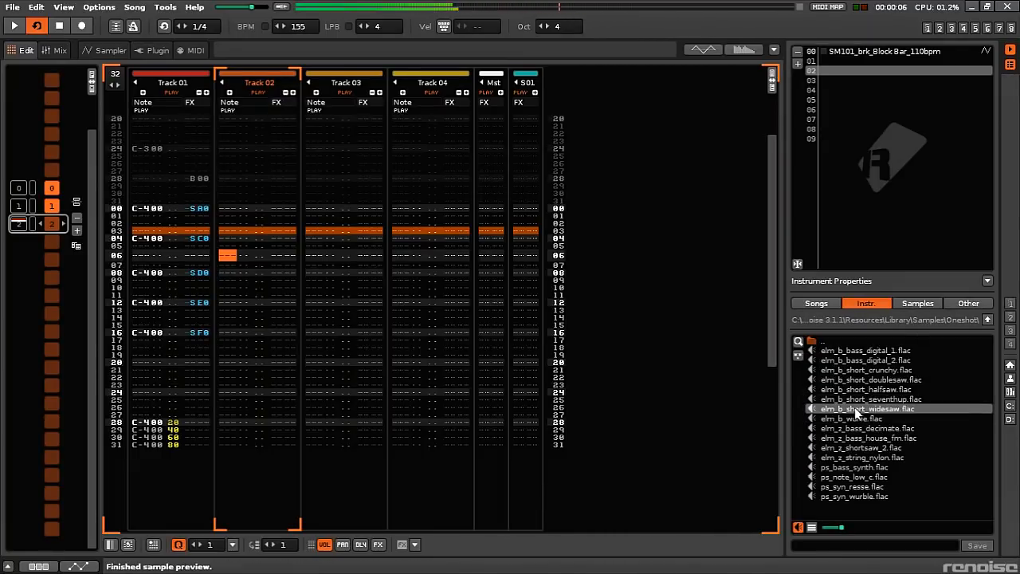
{"action": "left_click", "coordinate": [854, 389]}
{"action": "left_click", "coordinate": [853, 379]}
{"action": "left_click", "coordinate": [852, 371]}
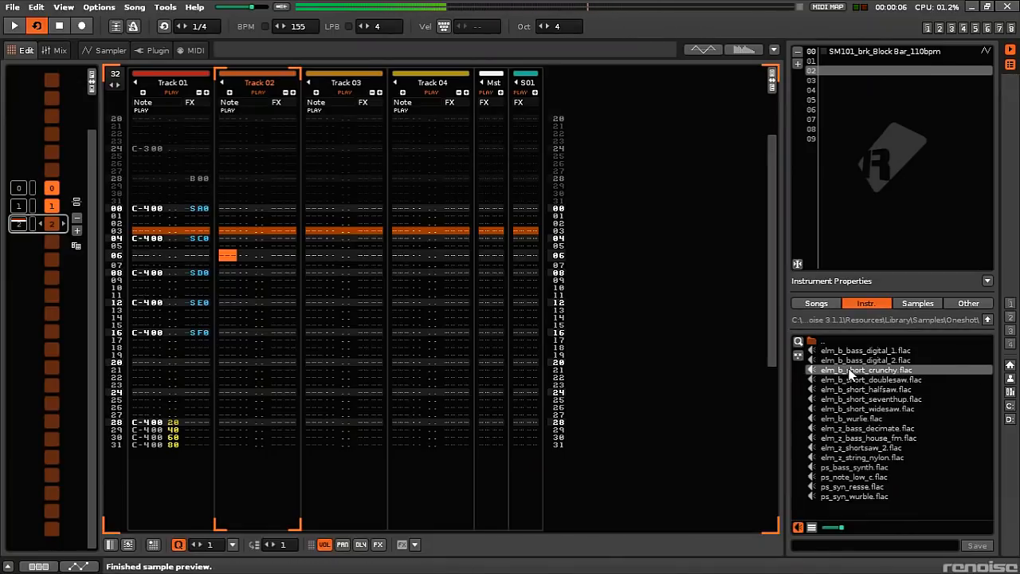
{"action": "left_click", "coordinate": [845, 379]}
{"action": "left_click", "coordinate": [849, 398]}
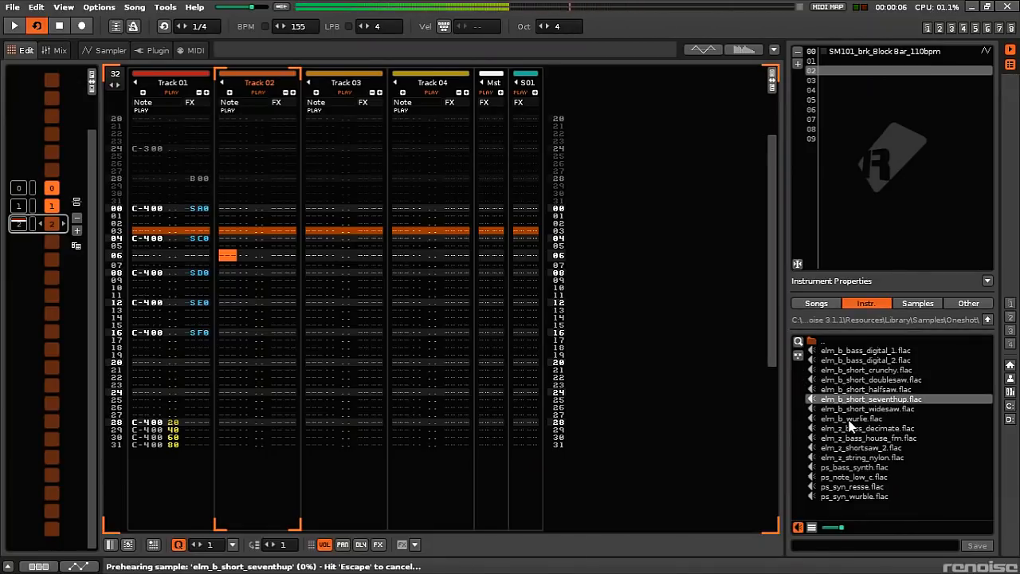
{"action": "left_click", "coordinate": [850, 419]}
{"action": "left_click", "coordinate": [849, 398]}
{"action": "left_click", "coordinate": [847, 409]}
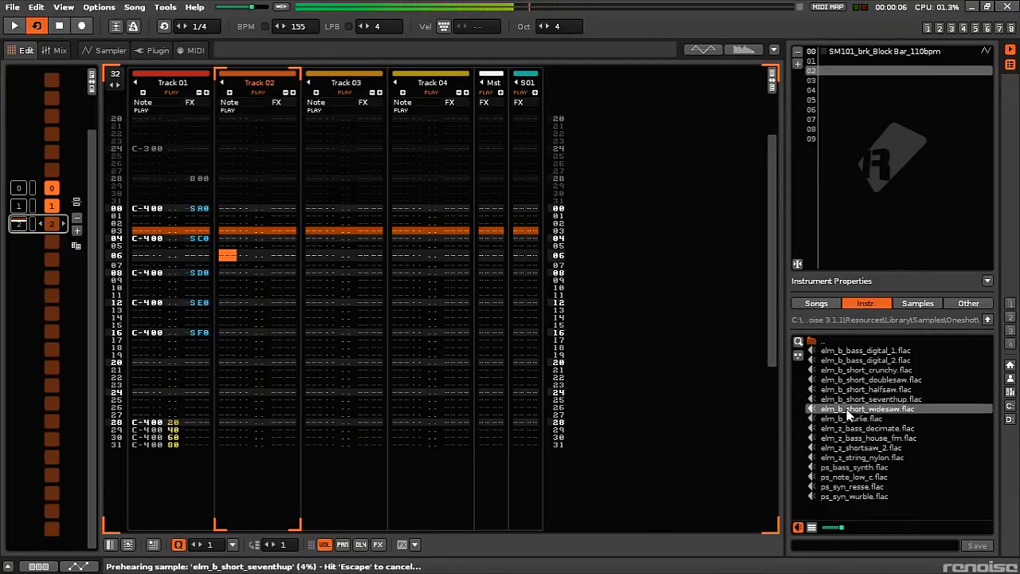
Load elm_b_short_widesaw.flac into instrument slot 02 and try it over the playing pattern with the octave set to 3
{"action": "double_click", "coordinate": [840, 411]}
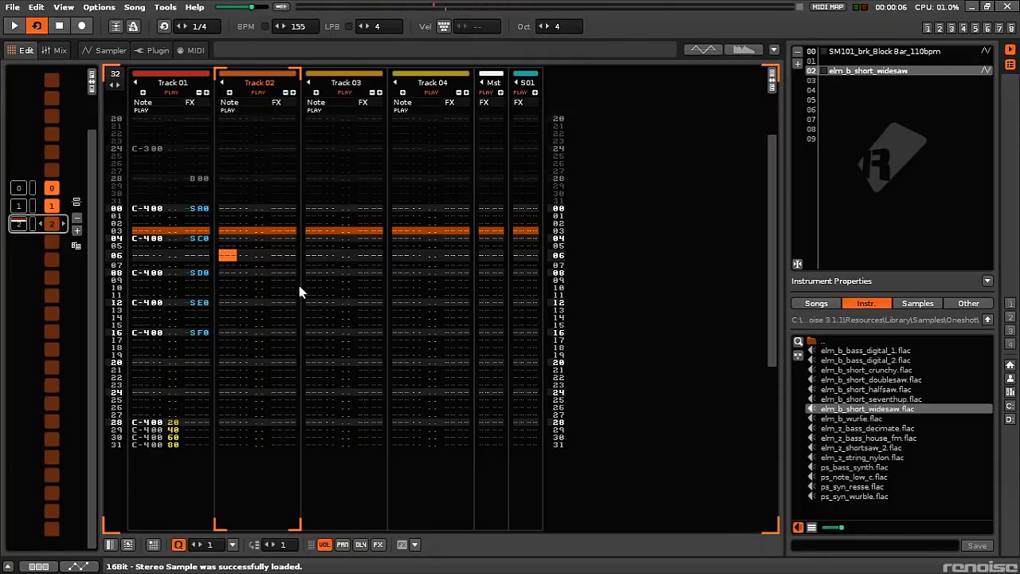
{"action": "key", "text": "z"}
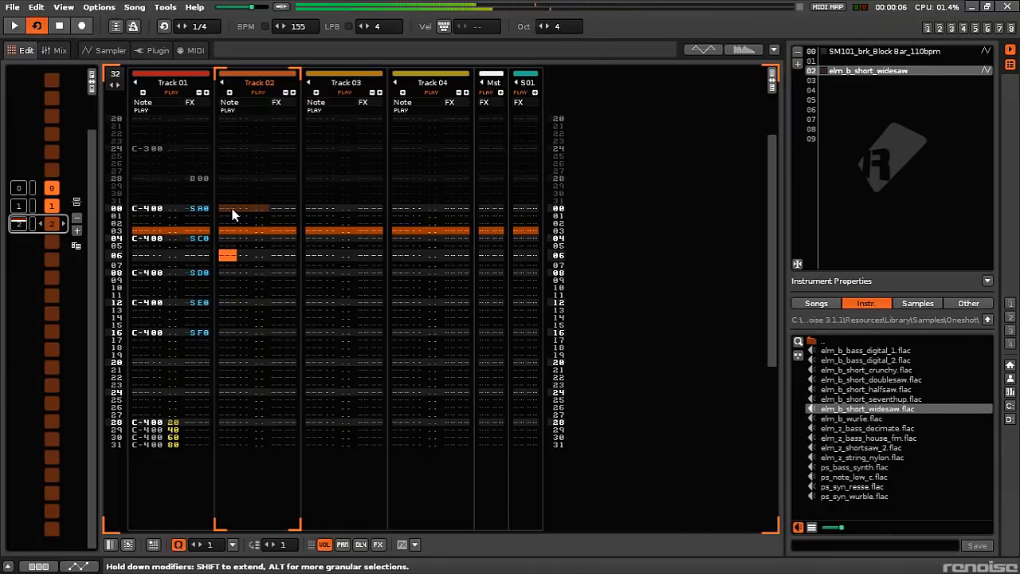
{"action": "key", "text": "space"}
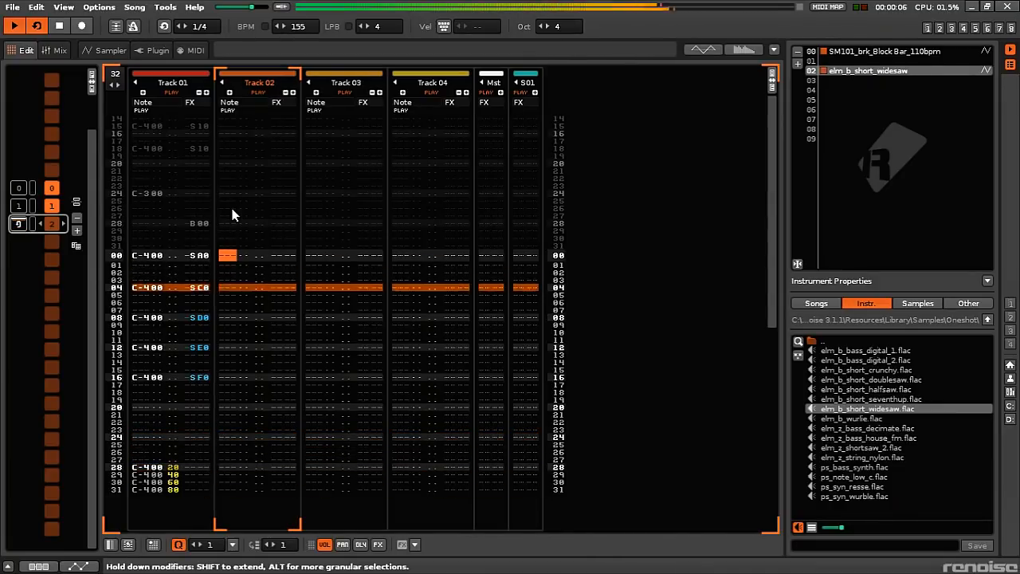
{"action": "key", "text": "KP_Divide"}
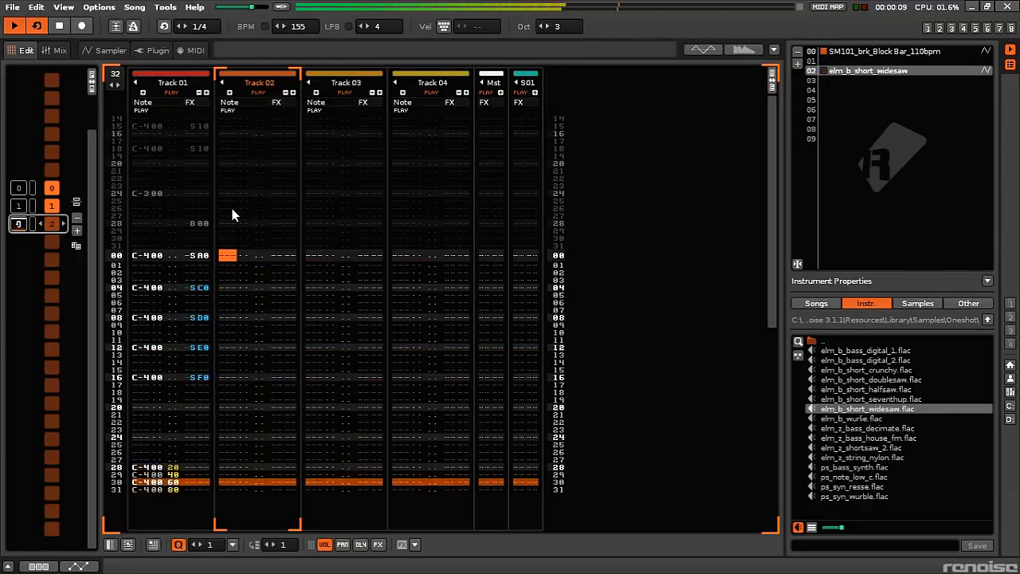
Record a live bass line of G-3 and F-3 notes with instrument 02 into Track 02, with pattern follow on only while recording
{"action": "left_click", "coordinate": [113, 28]}
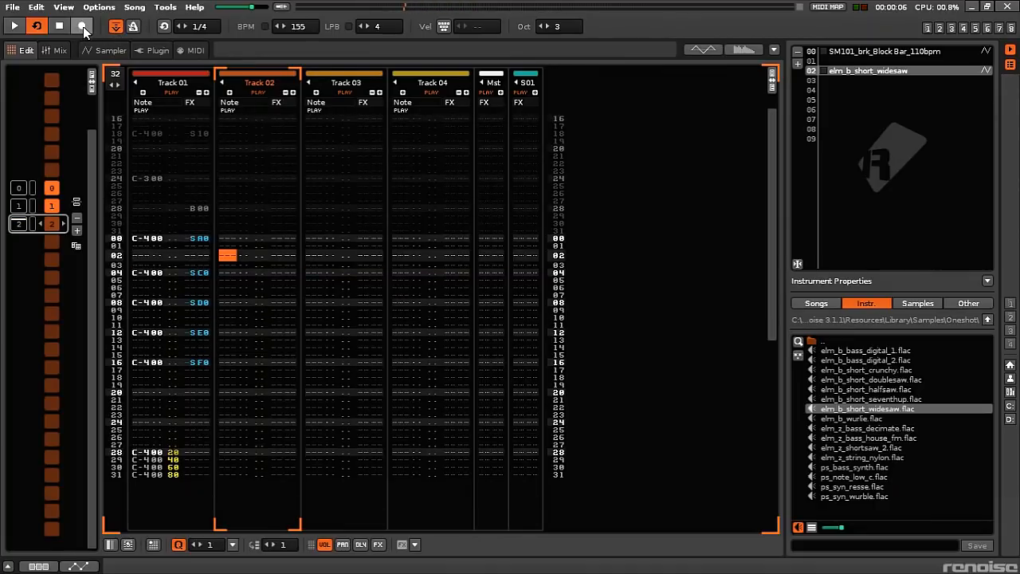
{"action": "left_click", "coordinate": [83, 27]}
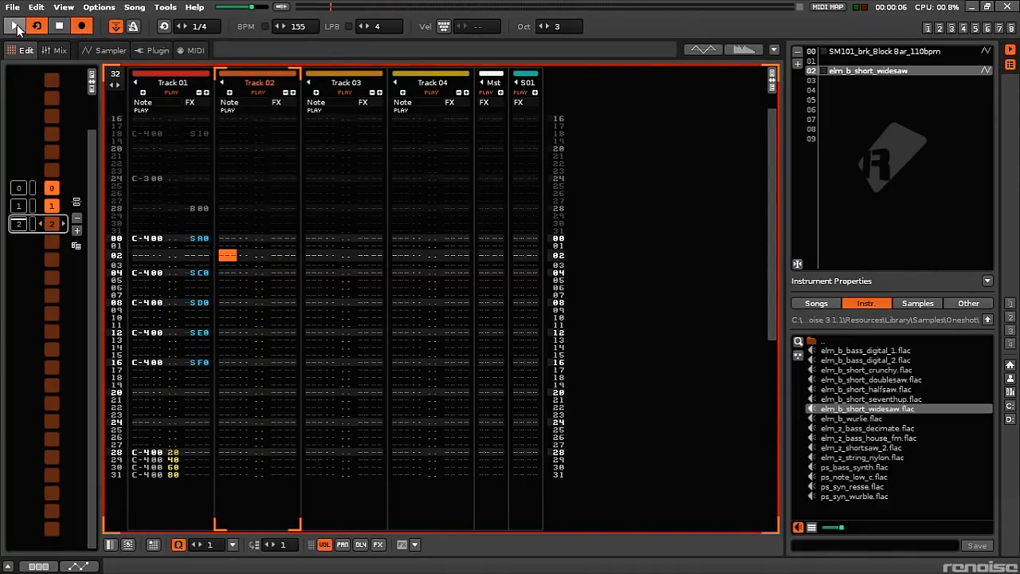
{"action": "left_click", "coordinate": [17, 29]}
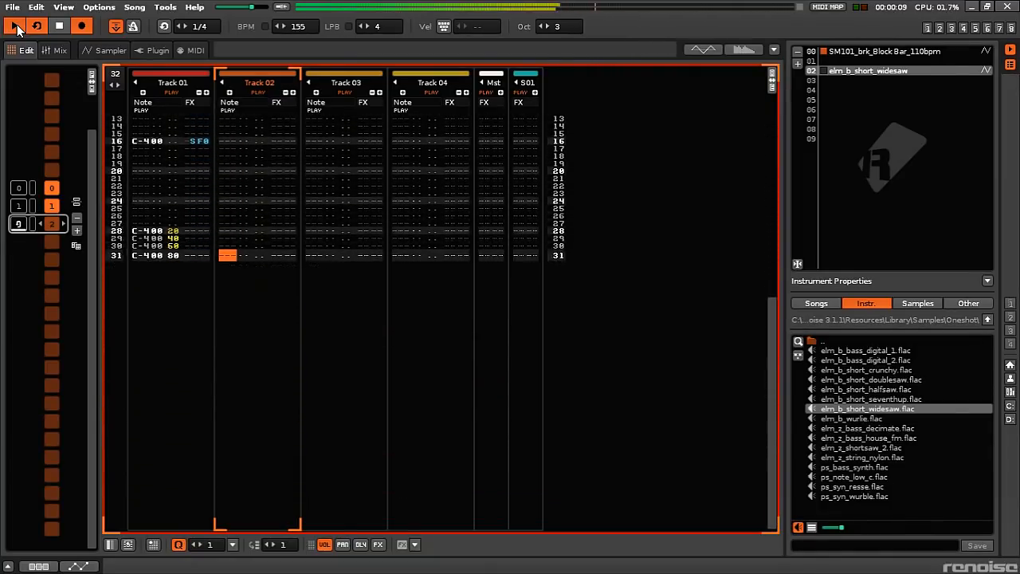
{"action": "key", "text": "b"}
{"action": "key", "text": "b"}
{"action": "key", "text": "b"}
{"action": "key", "text": "b"}
{"action": "key", "text": "v"}
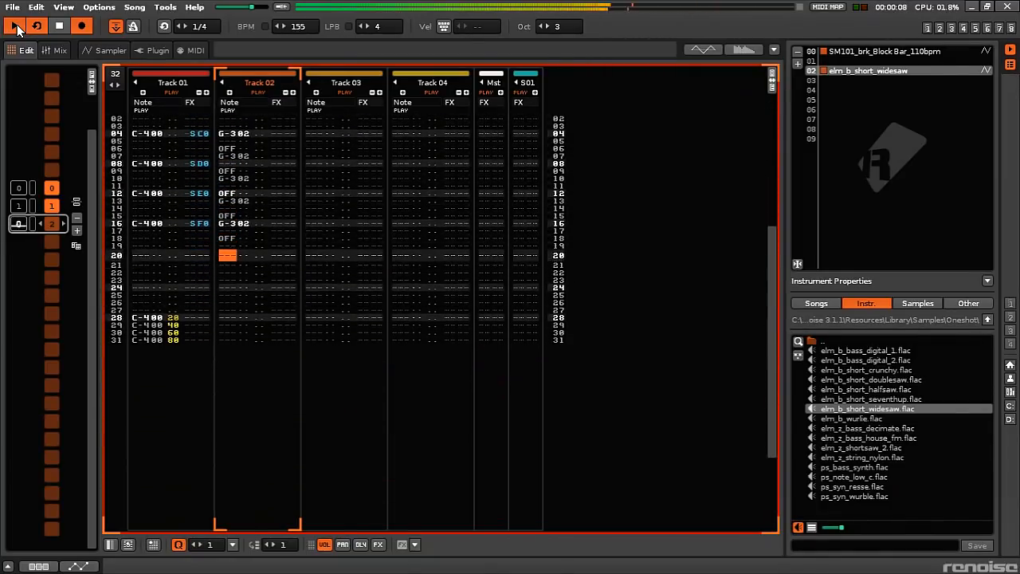
{"action": "key", "text": "v"}
{"action": "key", "text": "v"}
{"action": "key", "text": "v"}
{"action": "key", "text": "v"}
{"action": "key", "text": "b"}
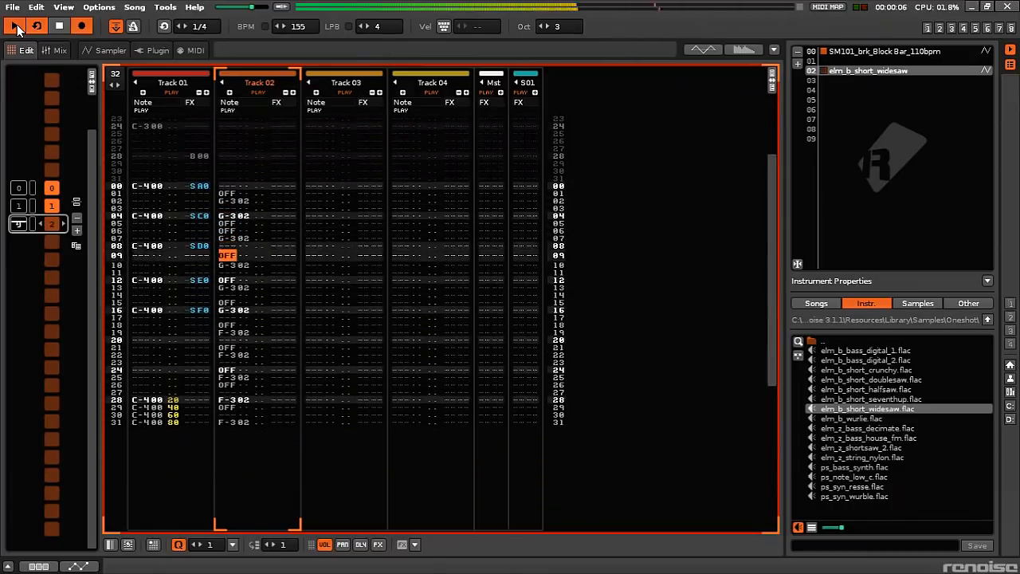
{"action": "left_click", "coordinate": [81, 26]}
{"action": "left_click", "coordinate": [116, 23]}
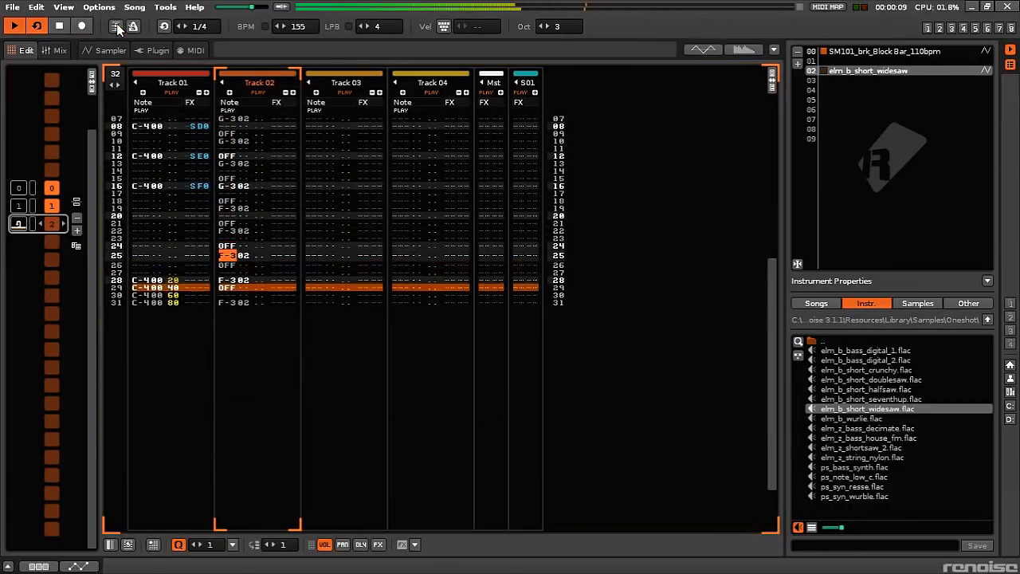
Turn off pattern looping and record quantization, and play the song sequence
{"action": "left_click", "coordinate": [35, 26]}
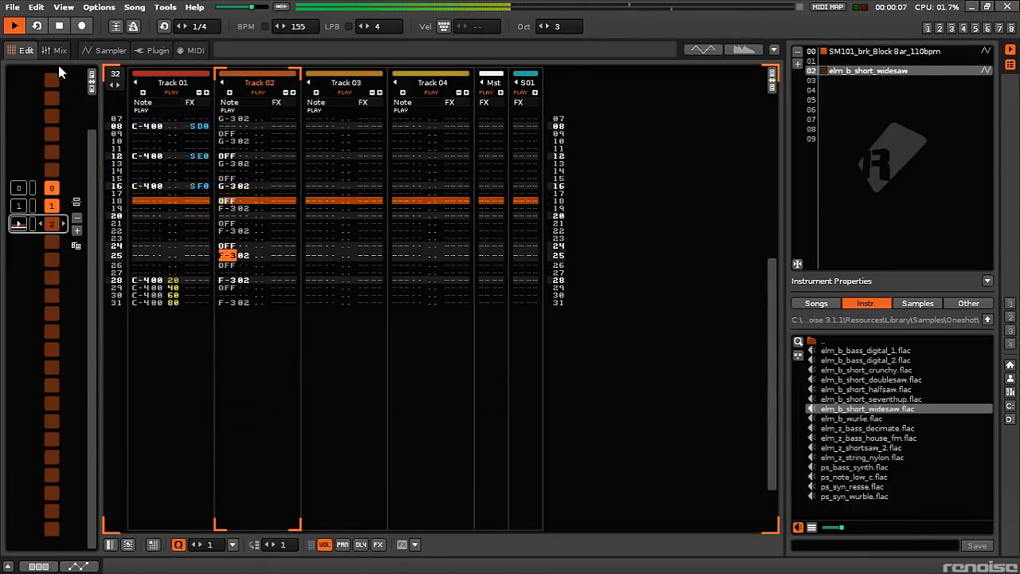
{"action": "scroll", "coordinate": [271, 221], "scroll_direction": "down", "scroll_amount": 4}
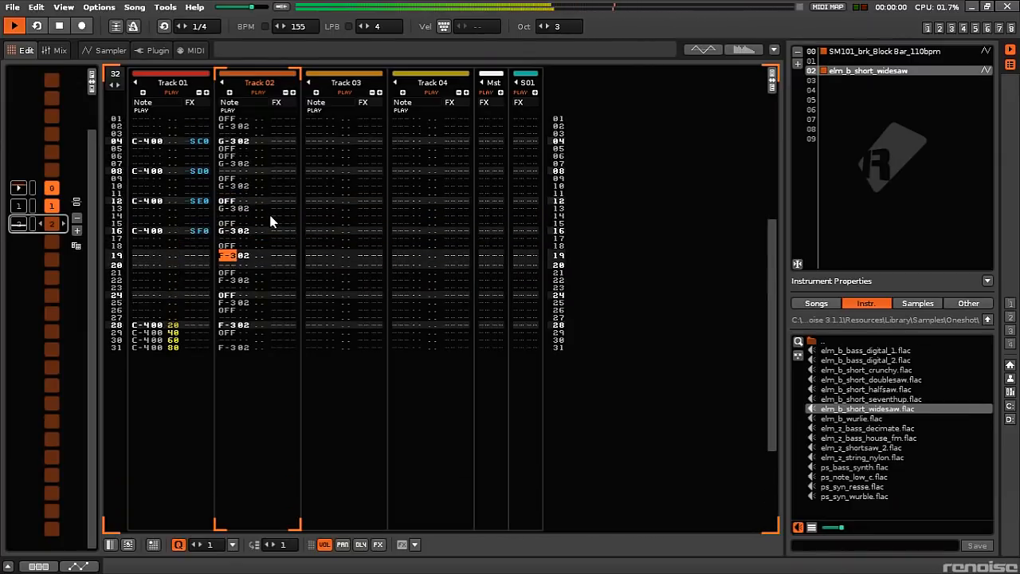
{"action": "key", "text": "space"}
{"action": "scroll", "coordinate": [272, 221], "scroll_direction": "up", "scroll_amount": 5}
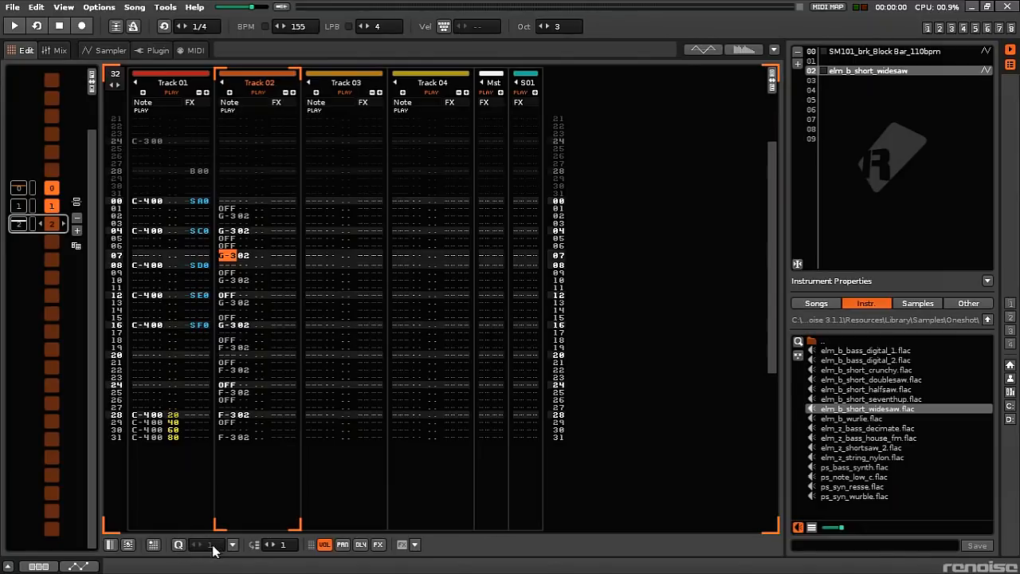
{"action": "key", "text": "space"}
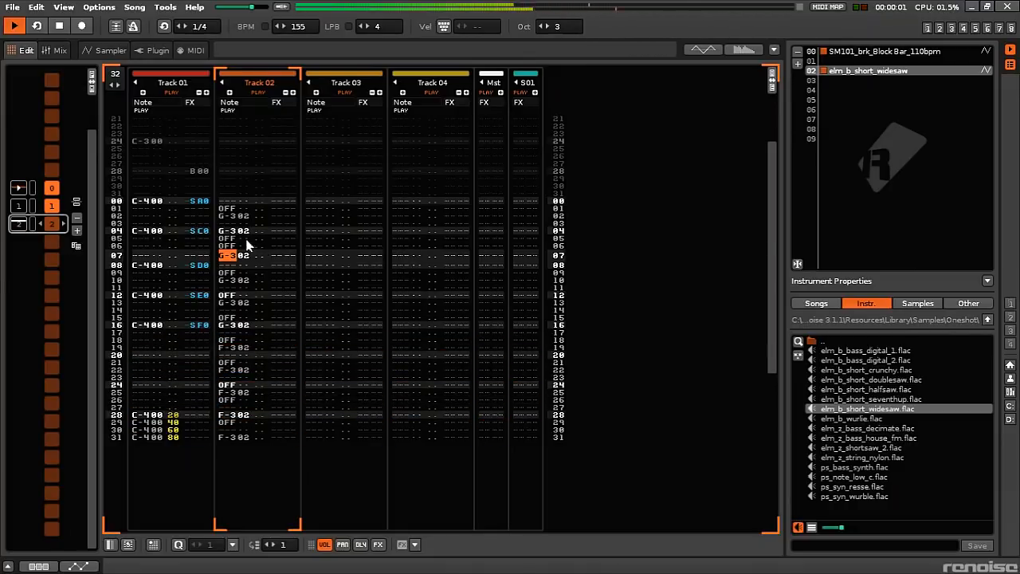
{"action": "key", "text": "space"}
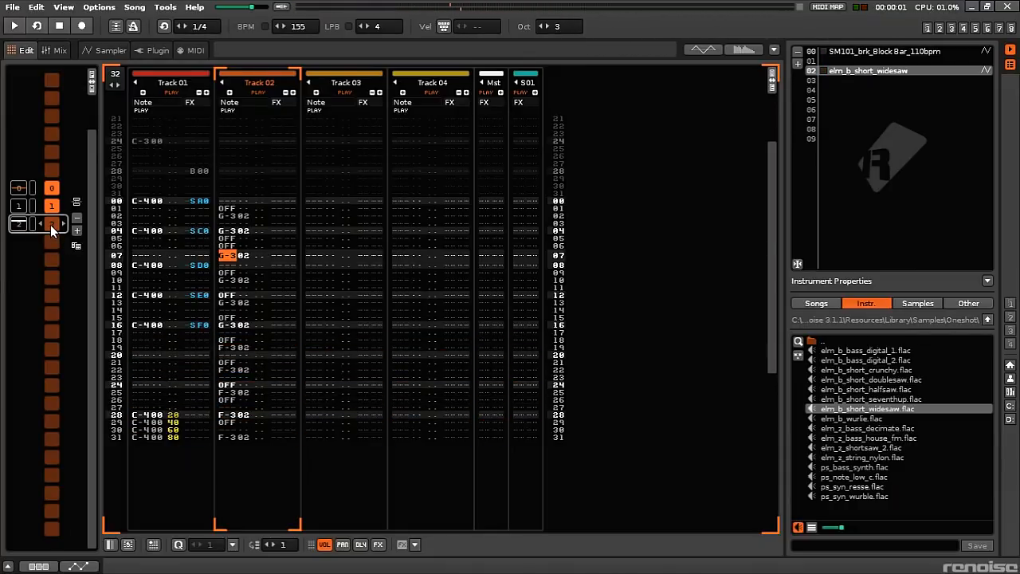
Turn pattern looping back on and play pattern 2 with the bass line
{"action": "mouse_move", "coordinate": [99, 222]}
{"action": "left_mouse_down"}
{"action": "mouse_move", "coordinate": [133, 224]}
{"action": "mouse_move", "coordinate": [104, 223]}
{"action": "left_mouse_up"}
{"action": "left_click", "coordinate": [37, 26]}
{"action": "key", "text": "space"}
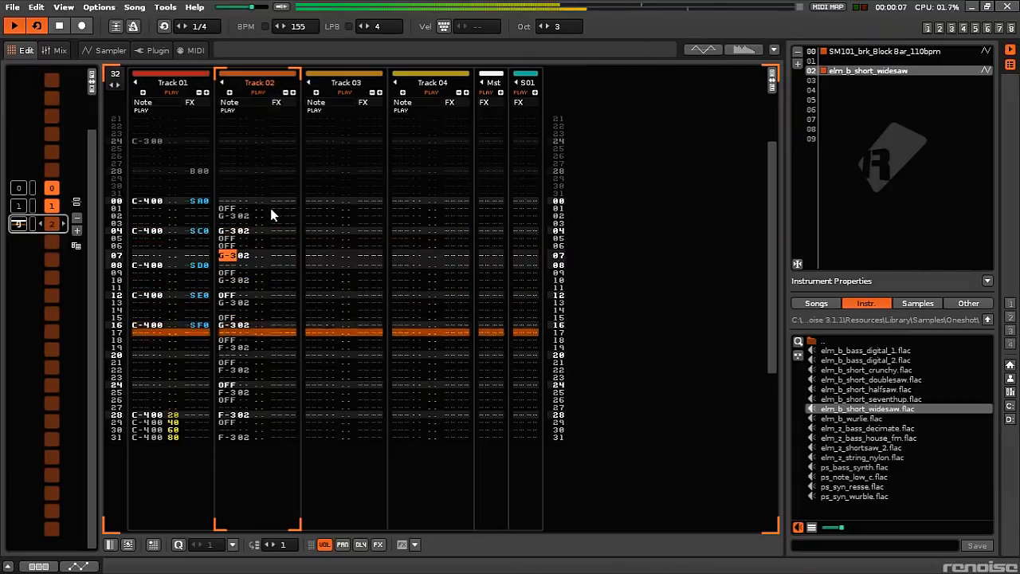
{"action": "key", "text": "space"}
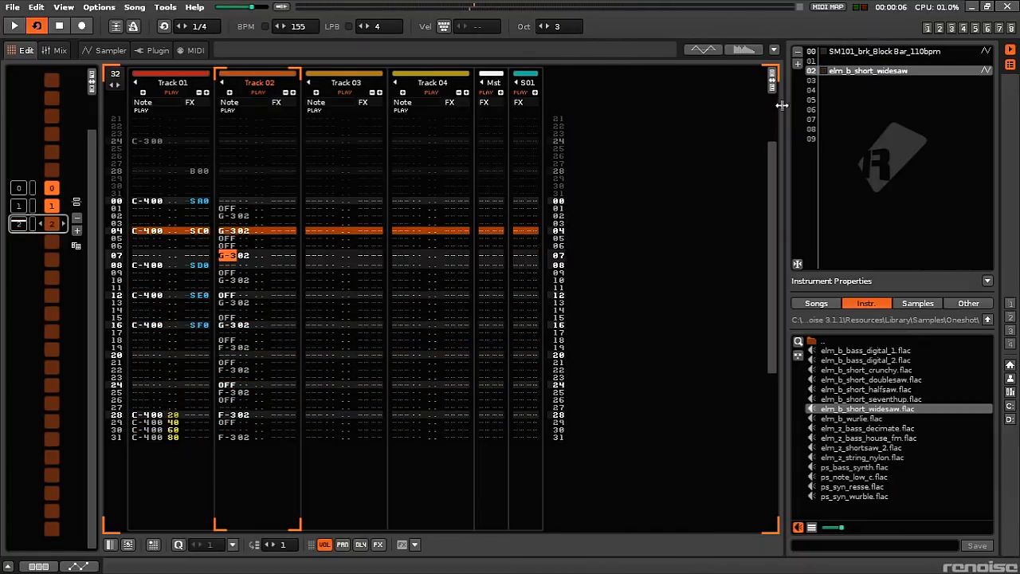
Remove the loop from the elm_b_short_widesaw sample, maximize its volume in the waveform editor and play the pattern
{"action": "left_click", "coordinate": [97, 51]}
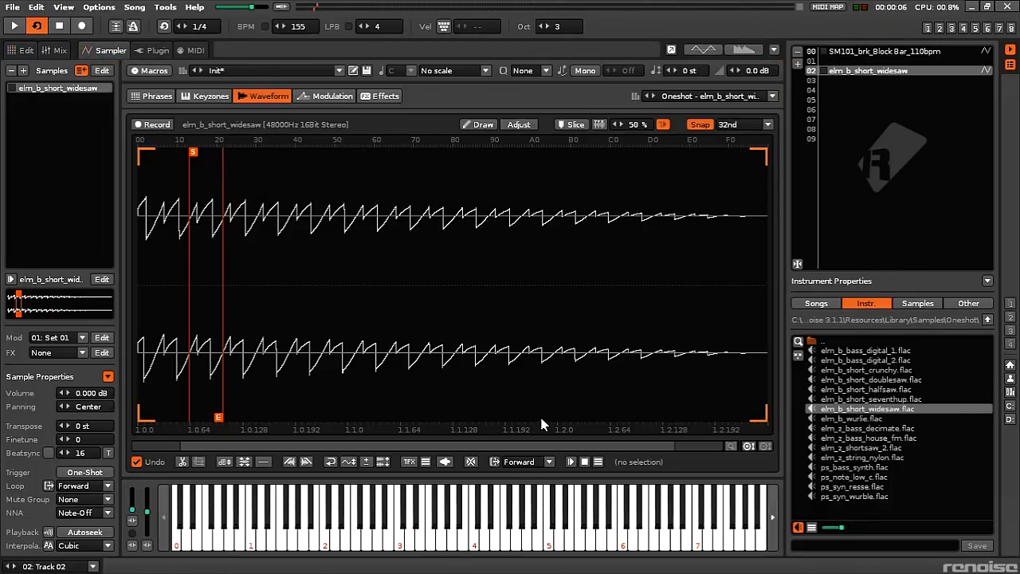
{"action": "key", "text": "ctrl+l"}
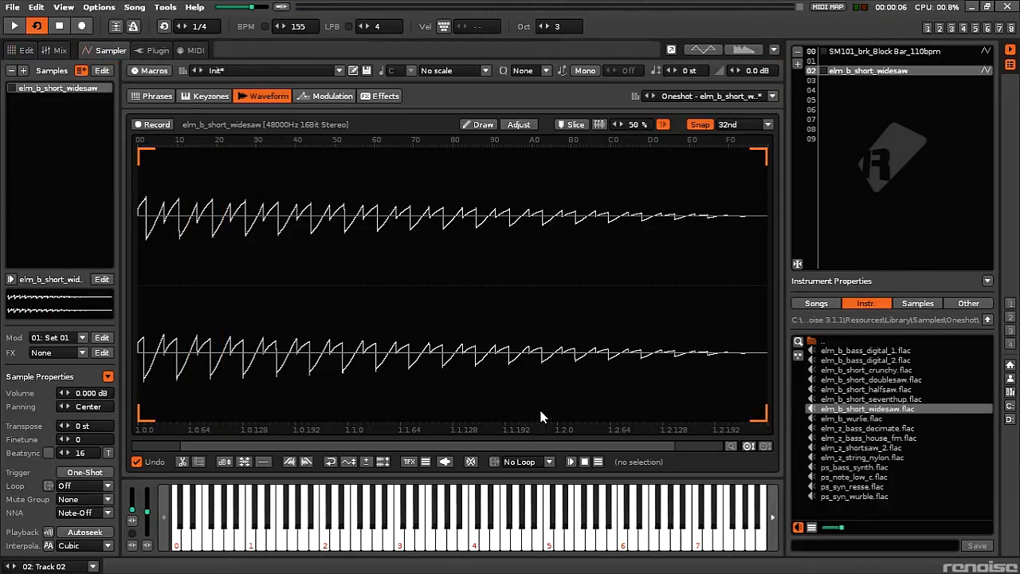
{"action": "left_click", "coordinate": [245, 462]}
{"action": "left_click", "coordinate": [268, 349]}
{"action": "key", "text": "space"}
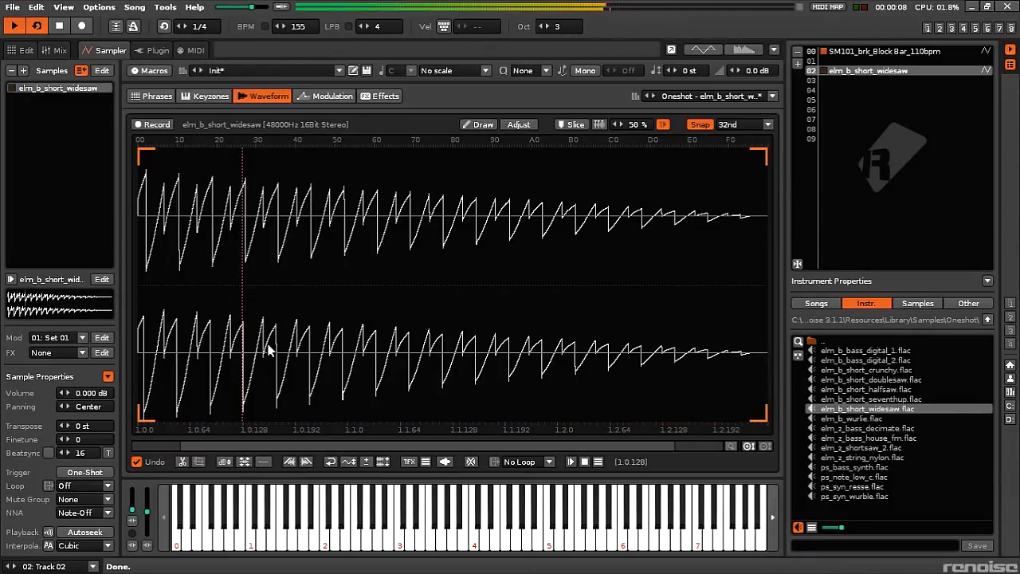
{"action": "key", "text": "space"}
Rename Track 01 to Breaj, Track 02 to Bass and Track 03 to Kick in the mixer
{"action": "left_click", "coordinate": [62, 47]}
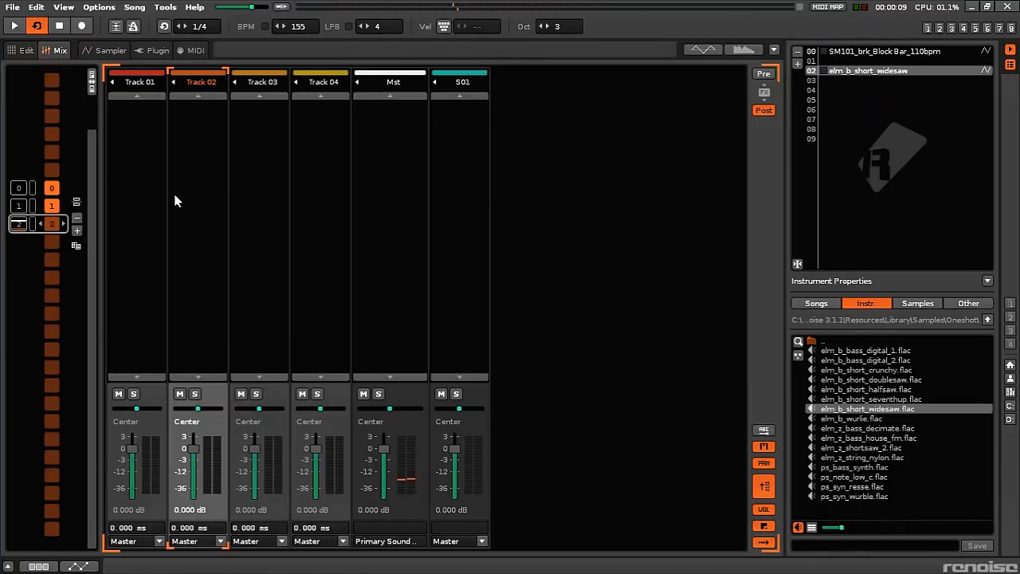
{"action": "double_click", "coordinate": [147, 82]}
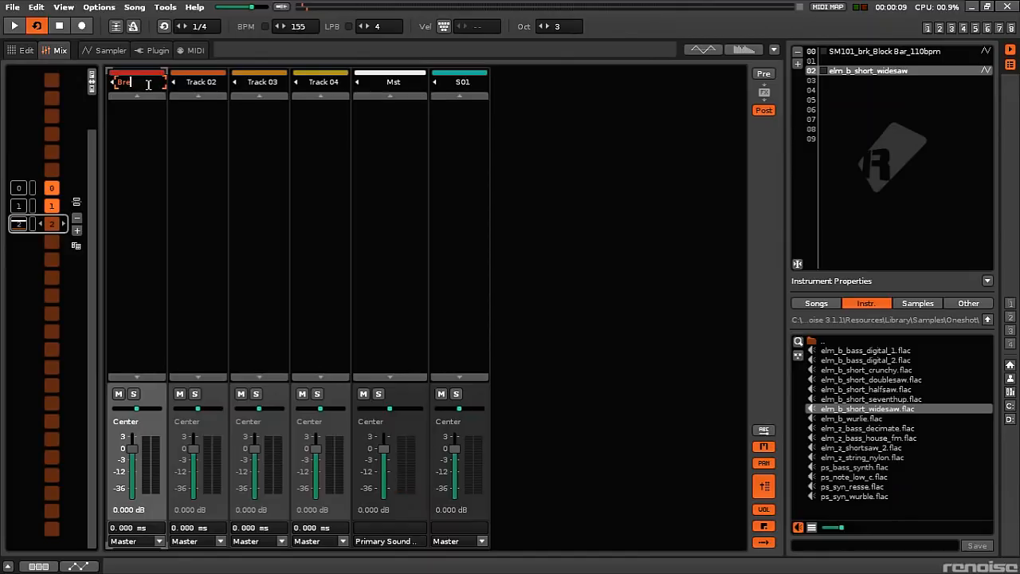
{"action": "key", "text": "Return"}
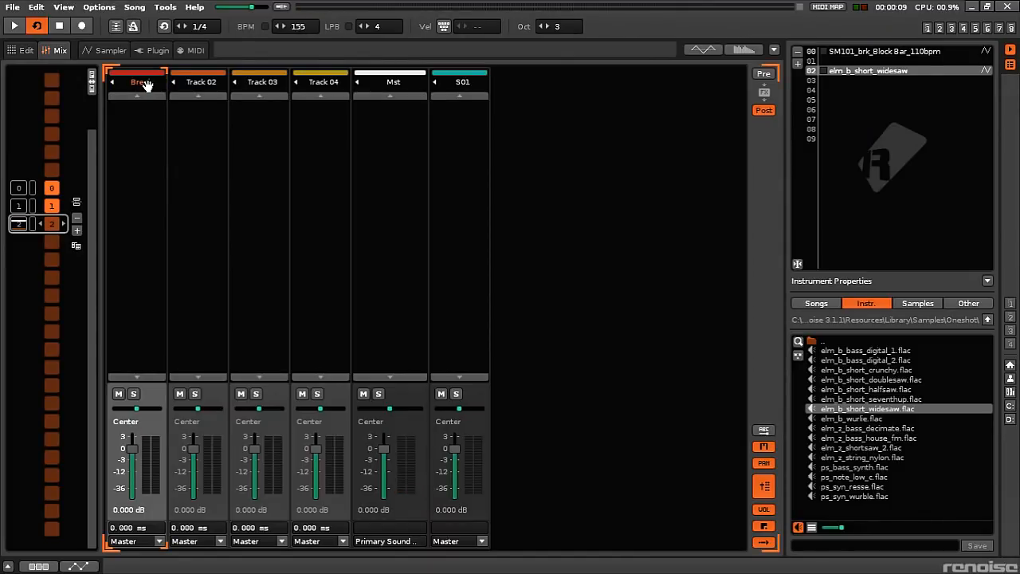
{"action": "double_click", "coordinate": [193, 83]}
{"action": "type", "text": "Bass"}
{"action": "key", "text": "Return"}
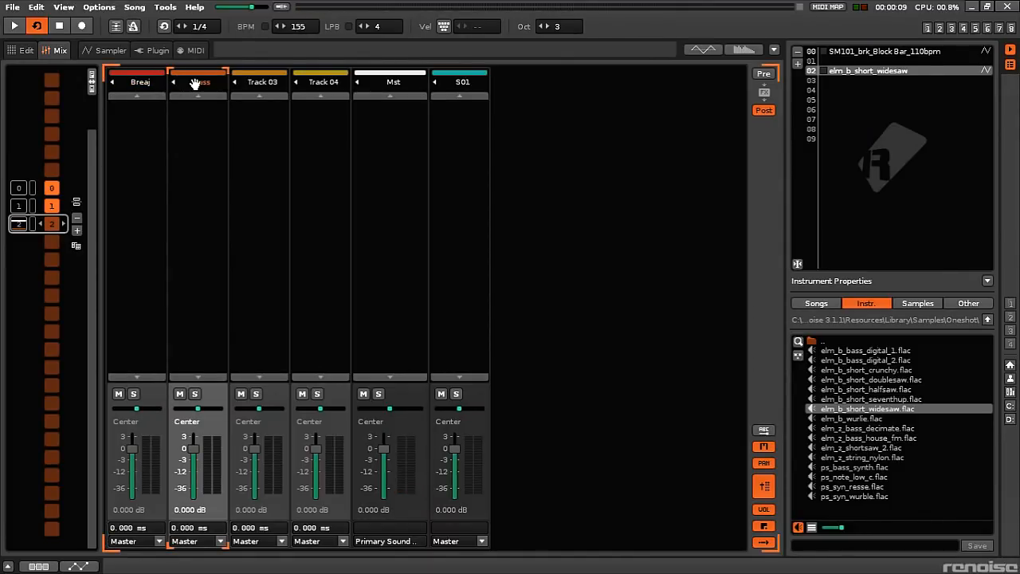
{"action": "double_click", "coordinate": [241, 81]}
{"action": "type", "text": "Kick"}
{"action": "key", "text": "Return"}
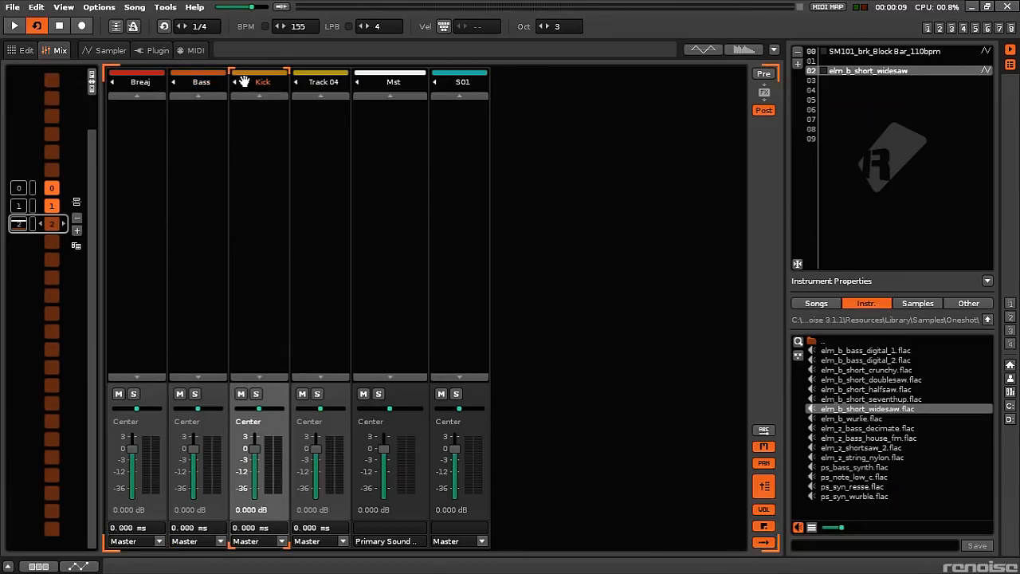
Return to the pattern editor, play the pattern and place the cursor on row 00 of the Kick track
{"action": "left_click", "coordinate": [103, 52]}
{"action": "left_click", "coordinate": [27, 51]}
{"action": "key", "text": "space"}
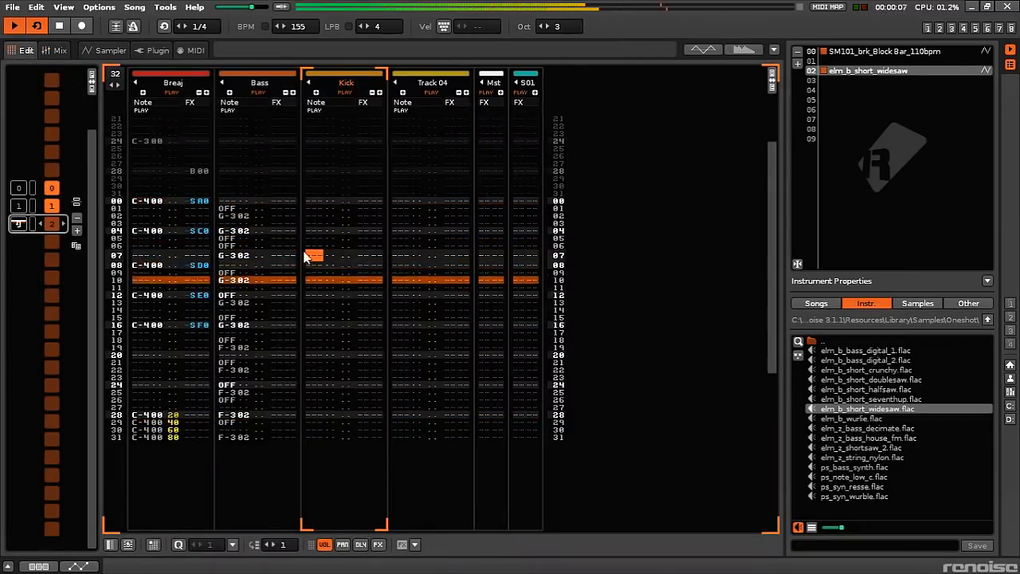
{"action": "left_click", "coordinate": [318, 203]}
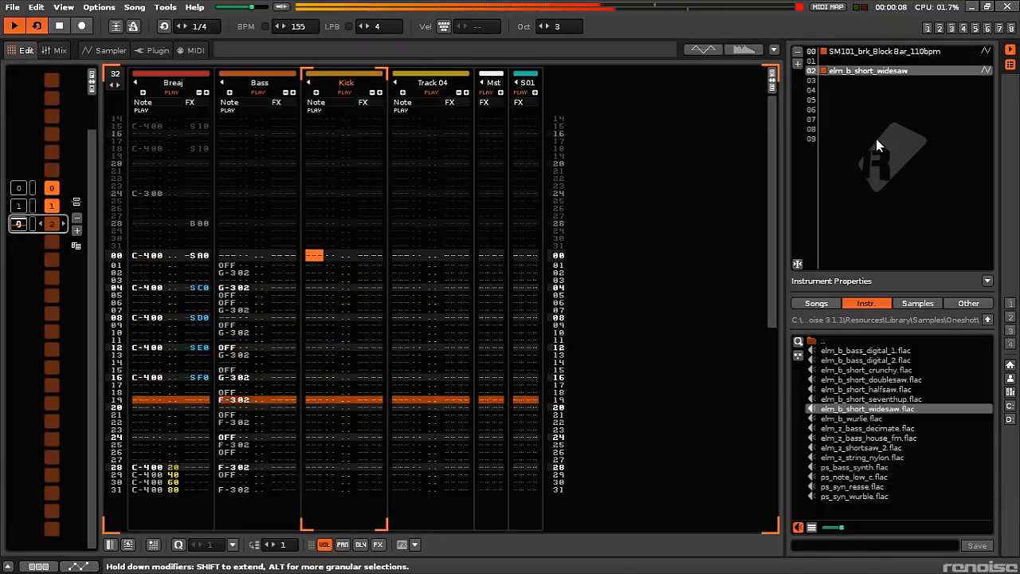
Stop playback and open the Kicks folder of the sample library
{"action": "key", "text": "space"}
{"action": "double_click", "coordinate": [854, 341]}
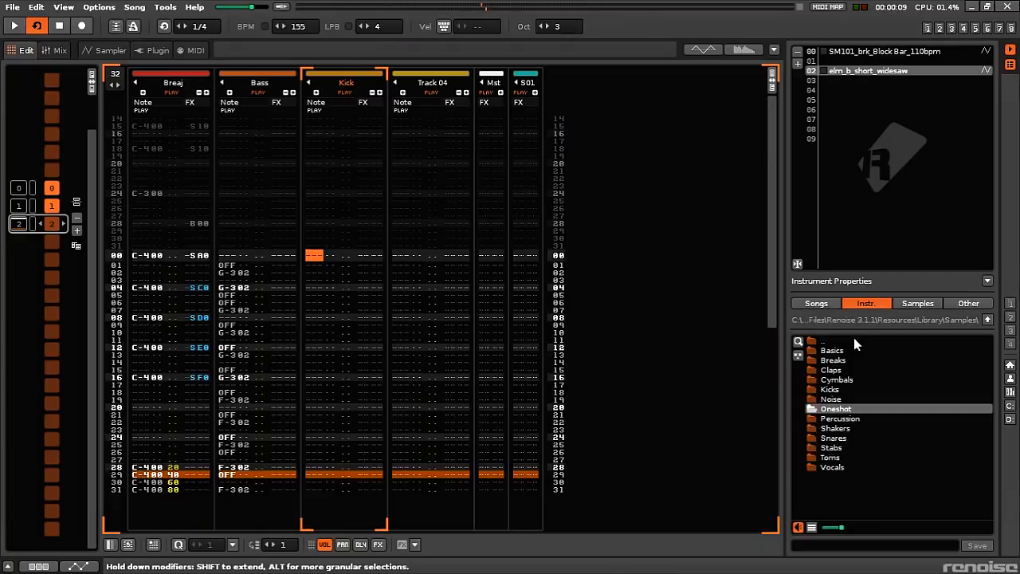
{"action": "double_click", "coordinate": [831, 388]}
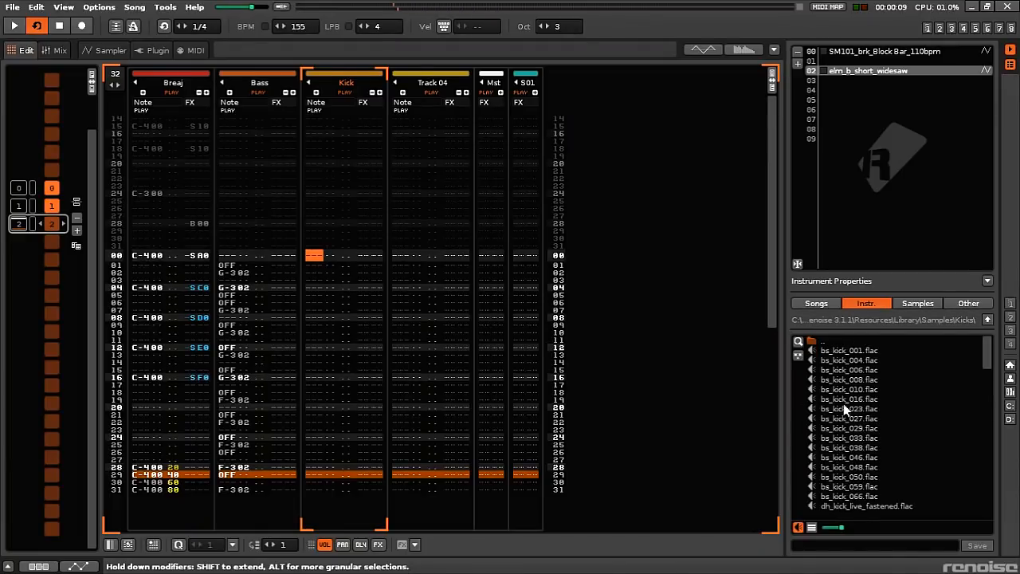
Audition the mid and sub kick samples in the Kicks folder, from dh_kick_mid_rock to dh_kick_sub_offered
{"action": "scroll", "coordinate": [871, 440], "scroll_direction": "down", "scroll_amount": 5}
{"action": "left_click", "coordinate": [871, 439]}
{"action": "key", "text": "Up"}
{"action": "key", "text": "Up"}
{"action": "key", "text": "Down"}
{"action": "key", "text": "Down"}
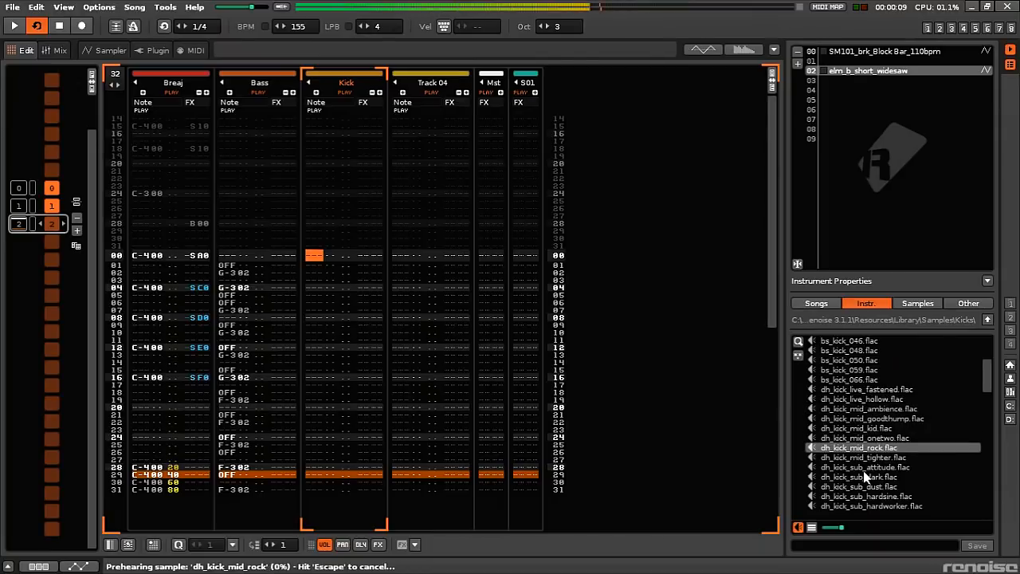
{"action": "left_click", "coordinate": [863, 476]}
{"action": "left_click", "coordinate": [865, 487]}
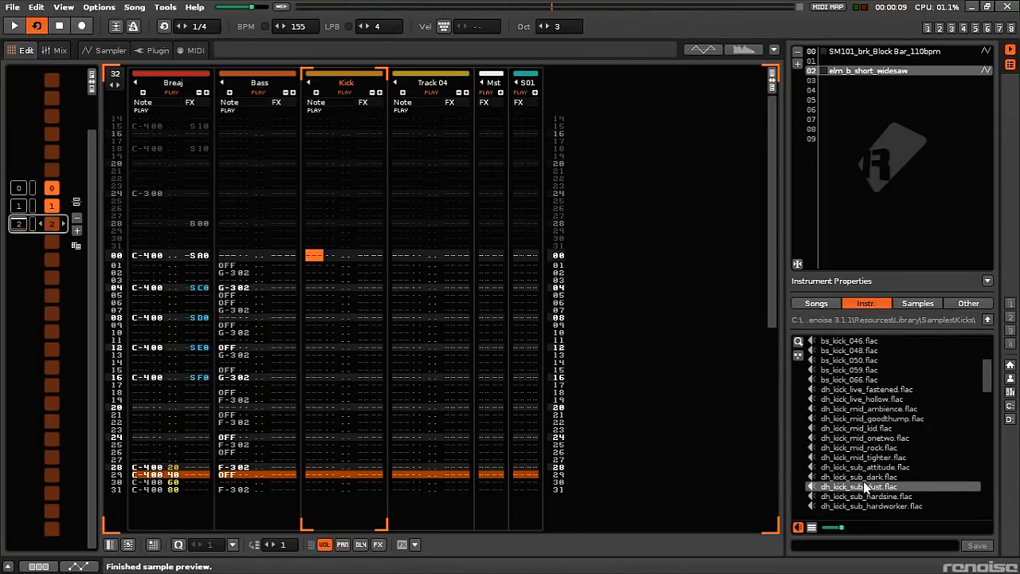
{"action": "left_click", "coordinate": [859, 438]}
{"action": "left_click", "coordinate": [854, 447]}
{"action": "left_click", "coordinate": [853, 438]}
{"action": "left_click", "coordinate": [848, 476]}
{"action": "left_click", "coordinate": [850, 486]}
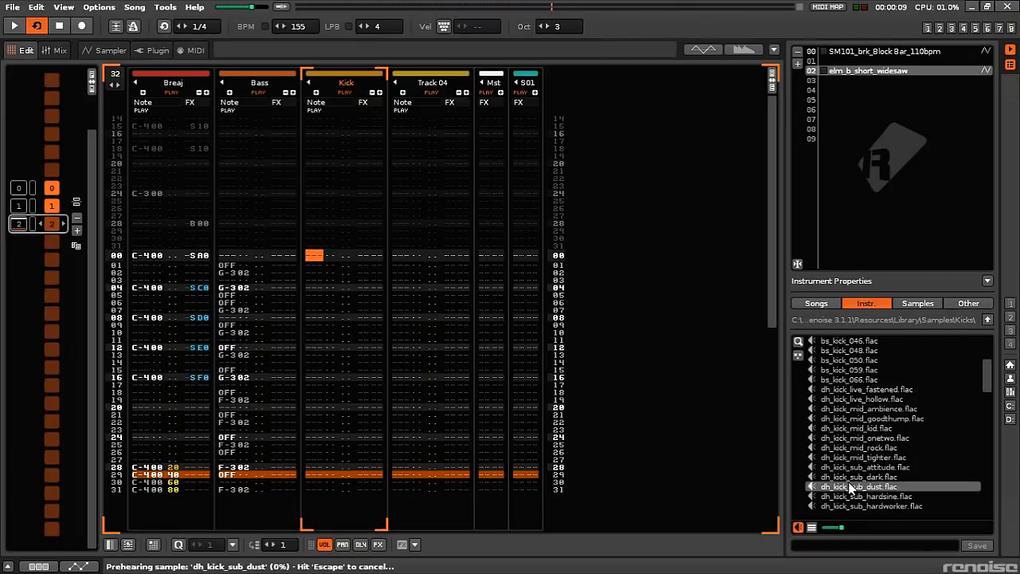
{"action": "scroll", "coordinate": [854, 489], "scroll_direction": "down", "scroll_amount": 2}
{"action": "left_click", "coordinate": [854, 489]}
{"action": "scroll", "coordinate": [855, 495], "scroll_direction": "down", "scroll_amount": 2}
{"action": "left_click", "coordinate": [854, 477]}
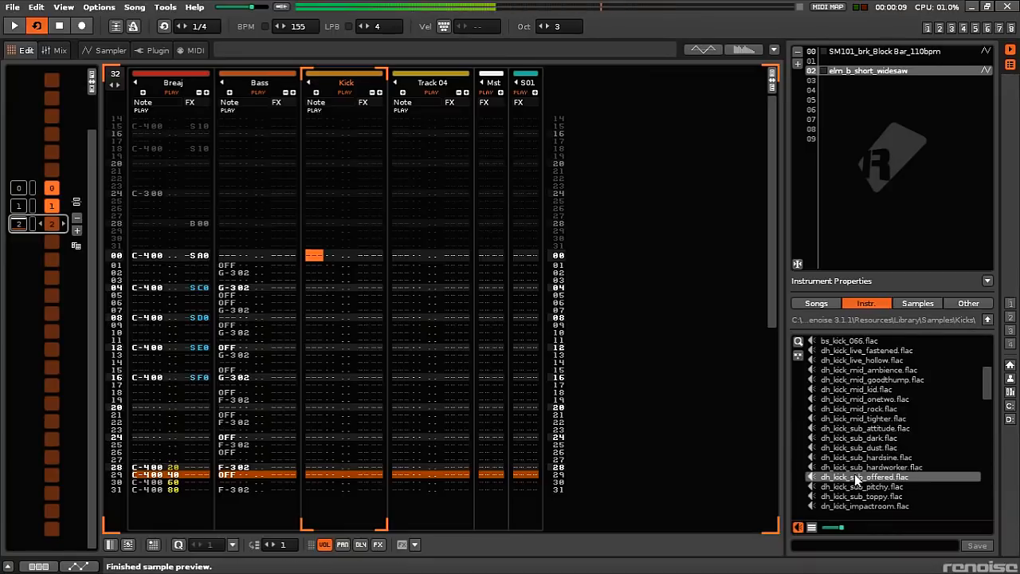
Load dh_kick_sub_offered.flac into empty instrument slot 04
{"action": "left_click", "coordinate": [834, 60]}
{"action": "left_click", "coordinate": [835, 90]}
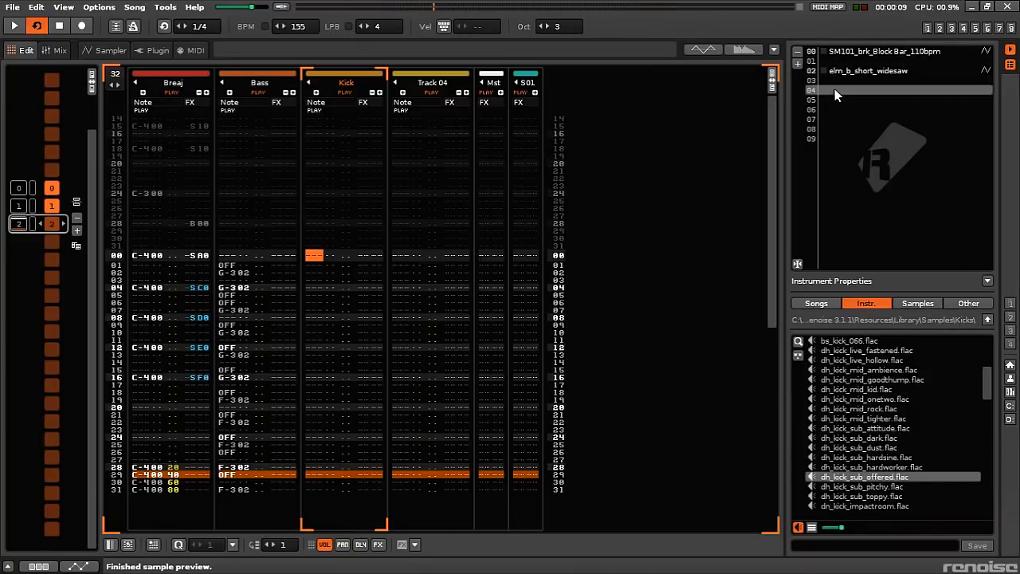
{"action": "double_click", "coordinate": [875, 477]}
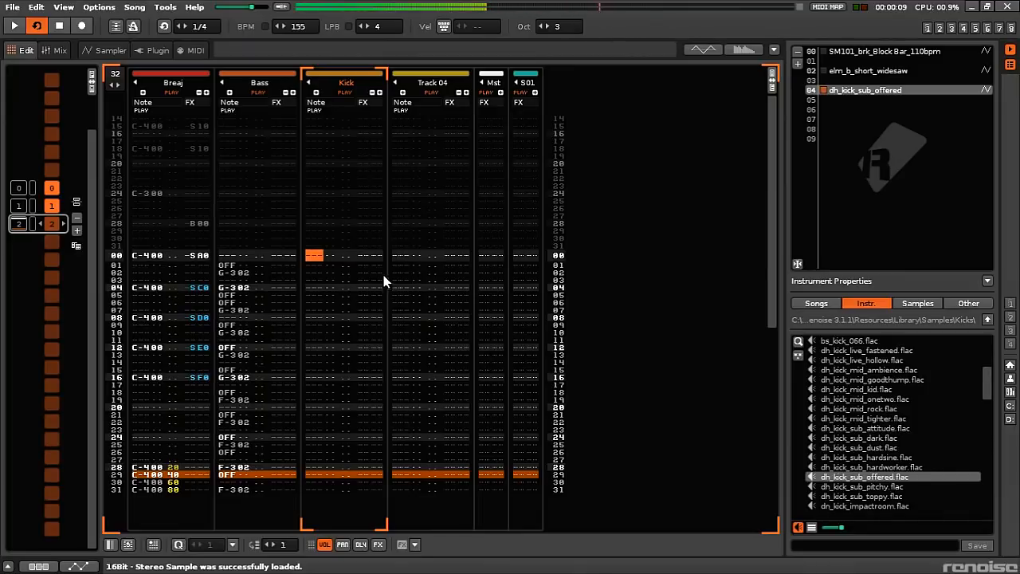
Show the kick's waveform in the sampler and play the sample at different pitches and octaves
{"action": "left_click", "coordinate": [115, 54]}
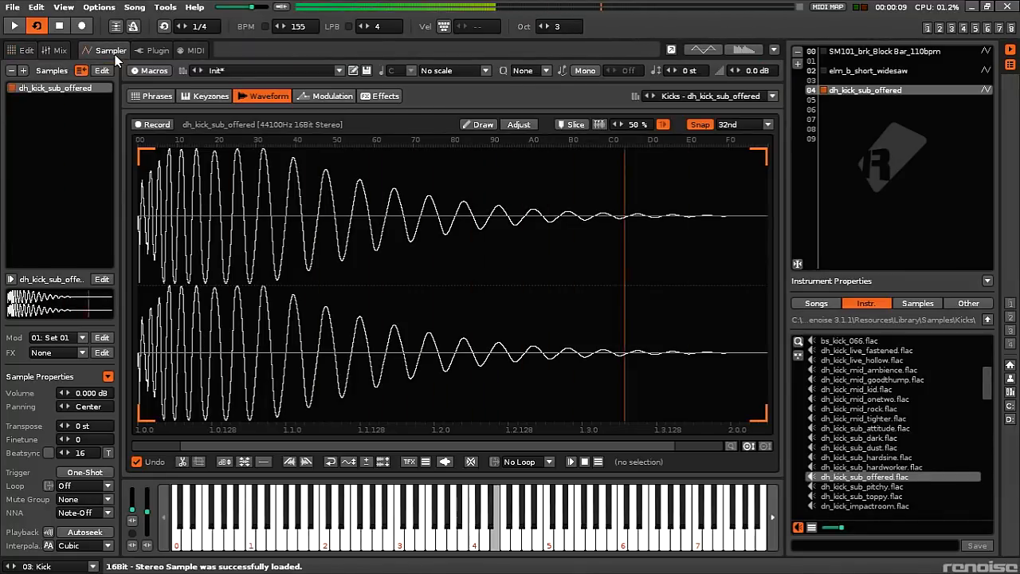
{"action": "key", "text": "n"}
{"action": "key", "text": "u"}
{"action": "key", "text": "n"}
{"action": "key", "text": "n"}
{"action": "key", "text": "u"}
{"action": "key", "text": "n"}
{"action": "key", "text": "i"}
{"action": "key", "text": "u"}
{"action": "key", "text": "n"}
{"action": "key", "text": "q"}
{"action": "key", "text": "v"}
{"action": "key", "text": "z"}
{"action": "key", "text": "z"}
{"action": "key", "text": "KP_Divide"}
{"action": "key", "text": "z"}
{"action": "key", "text": "z"}
{"action": "key", "text": "KP_Divide"}
{"action": "key", "text": "z"}
{"action": "key", "text": "z"}
{"action": "key", "text": "KP_Multiply"}
{"action": "key", "text": "z"}
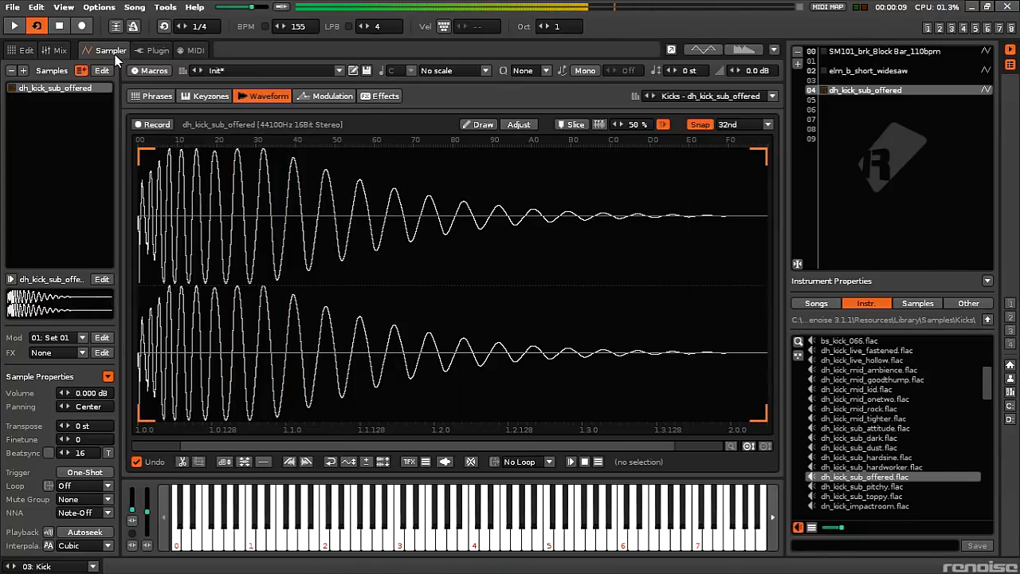
{"action": "key", "text": "KP_Multiply"}
{"action": "key", "text": "z"}
{"action": "key", "text": "KP_Multiply"}
{"action": "key", "text": "KP_Multiply"}
{"action": "key", "text": "z"}
{"action": "key", "text": "z"}
{"action": "key", "text": "z"}
{"action": "key", "text": "y"}
{"action": "key", "text": "q"}
{"action": "key", "text": "q"}
{"action": "key", "text": "KP_Divide"}
{"action": "key", "text": "q"}
{"action": "key", "text": "q"}
{"action": "key", "text": "KP_Divide"}
{"action": "key", "text": "w"}
{"action": "key", "text": "w"}
{"action": "key", "text": "w"}
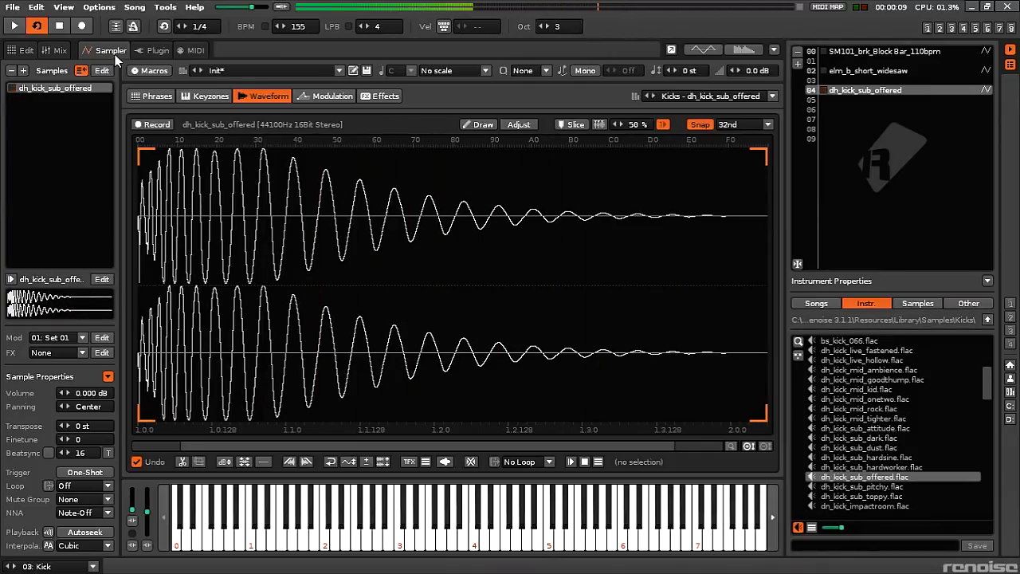
{"action": "key", "text": "q"}
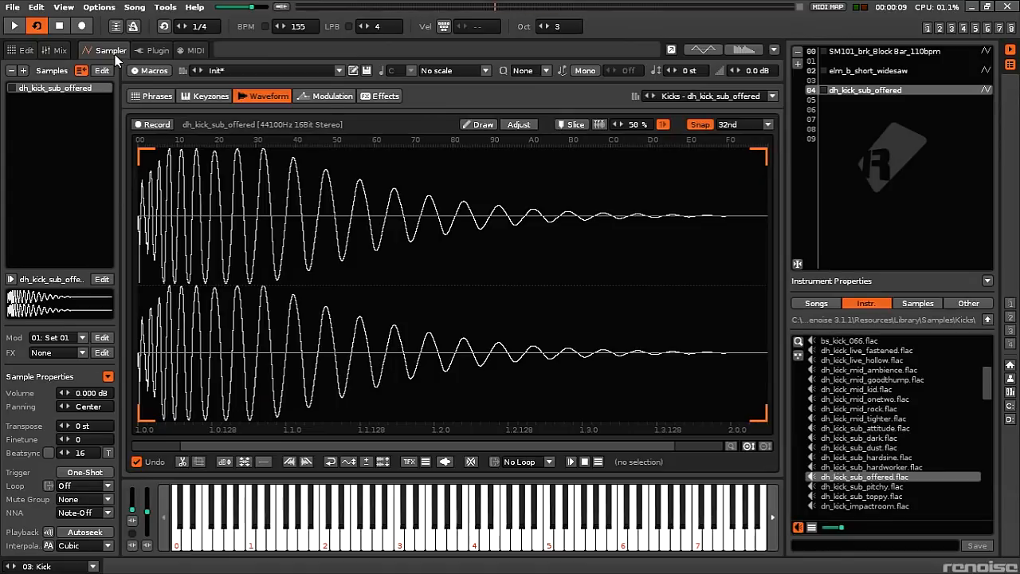
With edit step 4, enter C-4 kicks of instrument 04 on every fourth line of the Kick track, 00 to 28, and play the pattern
{"action": "left_click", "coordinate": [25, 51]}
{"action": "key", "text": "Escape"}
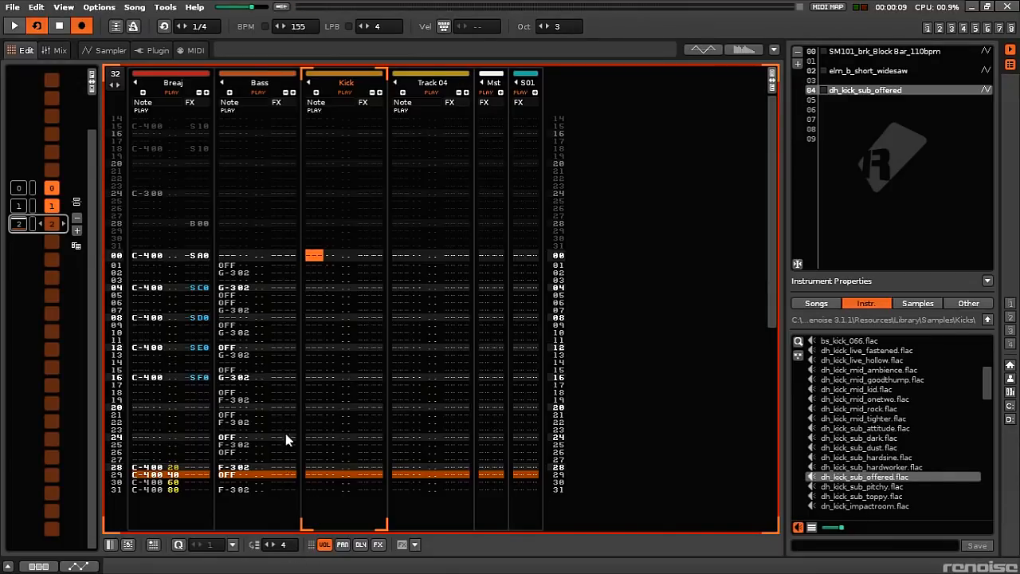
{"action": "key", "text": "q"}
{"action": "key", "text": "q"}
{"action": "key", "text": "q"}
{"action": "key", "text": "q"}
{"action": "key", "text": "q"}
{"action": "key", "text": "q"}
{"action": "key", "text": "q"}
{"action": "key", "text": "q"}
{"action": "key", "text": "q"}
{"action": "key", "text": "space"}
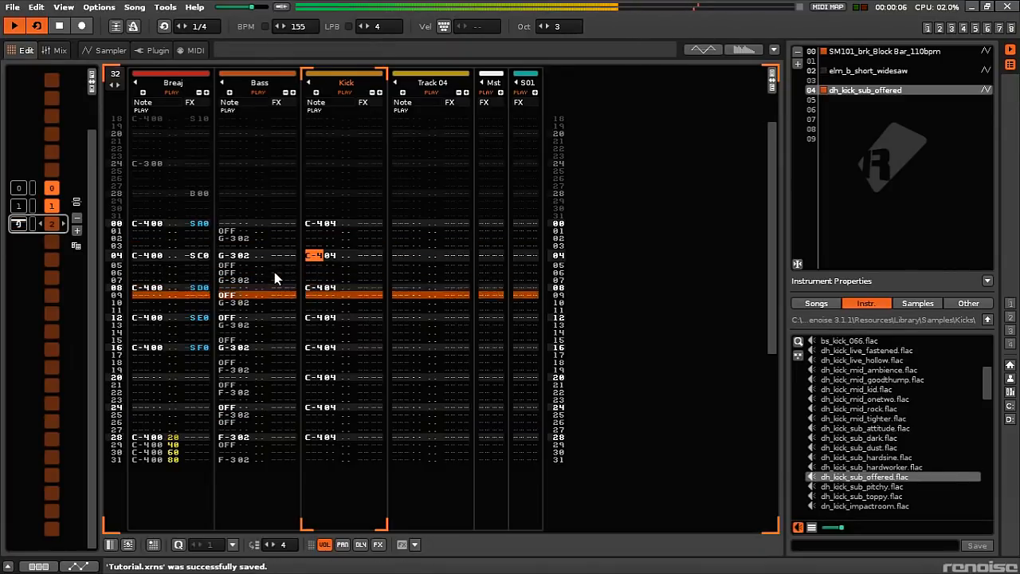
Add a native Analog Filter to Track 04 in the mixer and move it to the Bass track
{"action": "left_click_drag", "start_coordinate": [417, 279], "coordinate": [436, 280]}
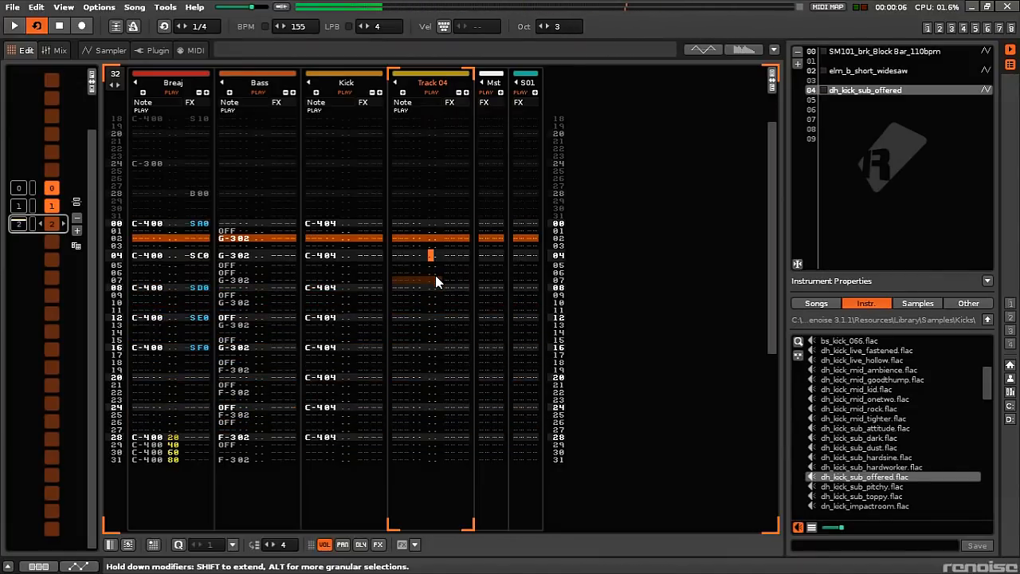
{"action": "left_click", "coordinate": [58, 50]}
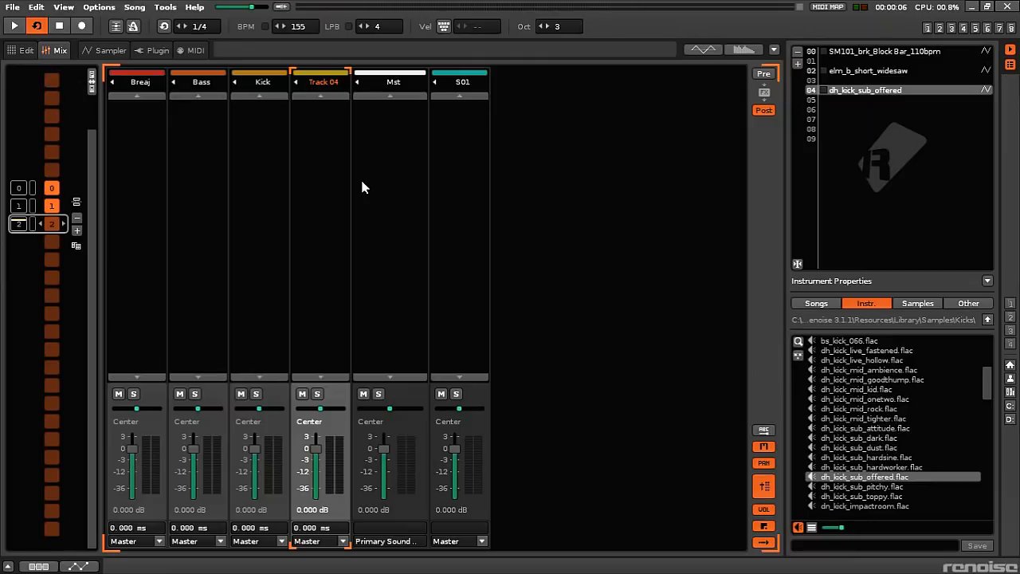
{"action": "left_click", "coordinate": [8, 567]}
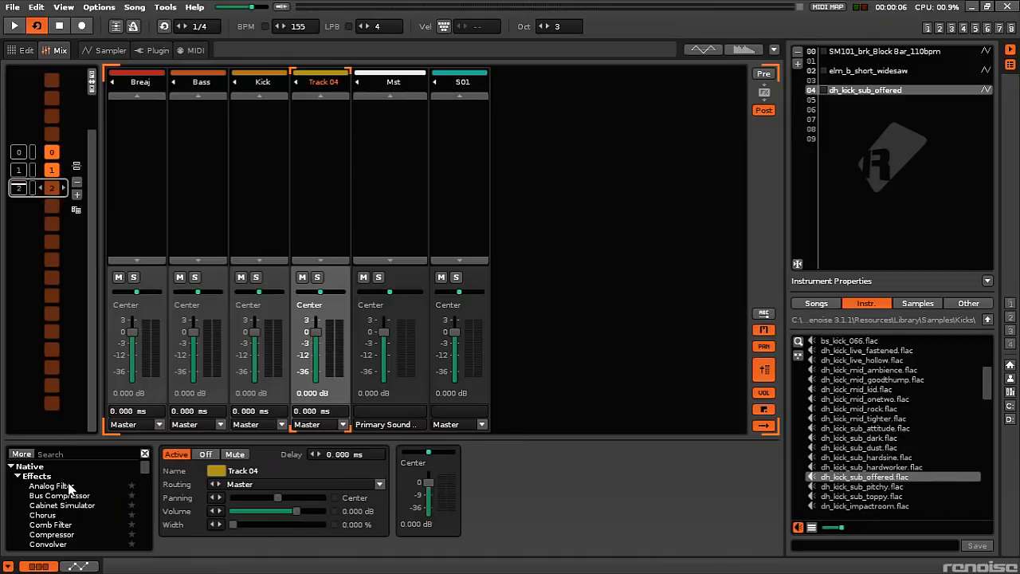
{"action": "left_click_drag", "start_coordinate": [64, 488], "coordinate": [314, 174]}
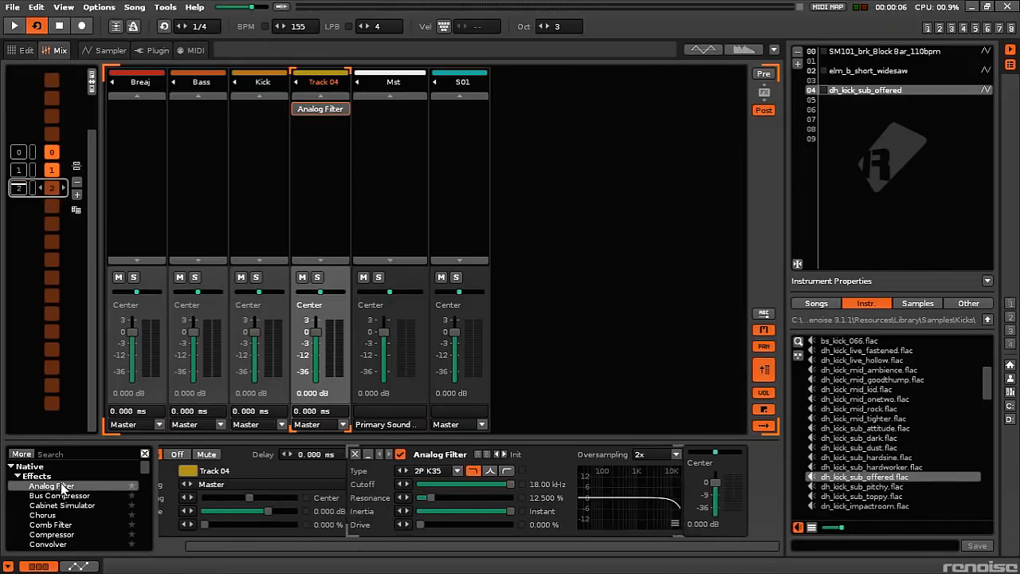
{"action": "left_click_drag", "start_coordinate": [327, 112], "coordinate": [200, 110]}
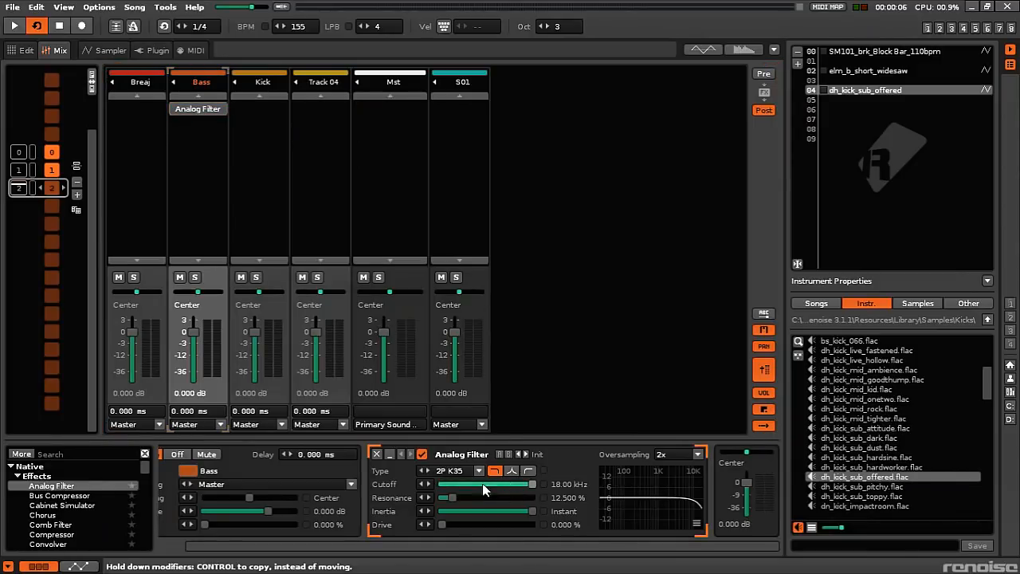
Solo the Bass track and set its Analog Filter to 5.54 kHz cutoff and 36.400 % drive
{"action": "left_click", "coordinate": [195, 277]}
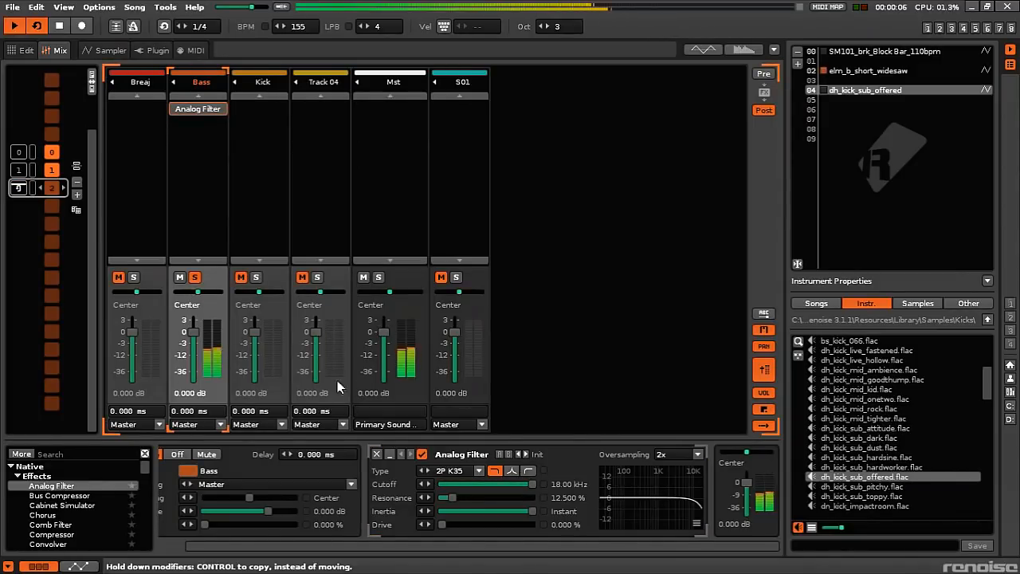
{"action": "left_click_drag", "start_coordinate": [528, 484], "coordinate": [456, 484]}
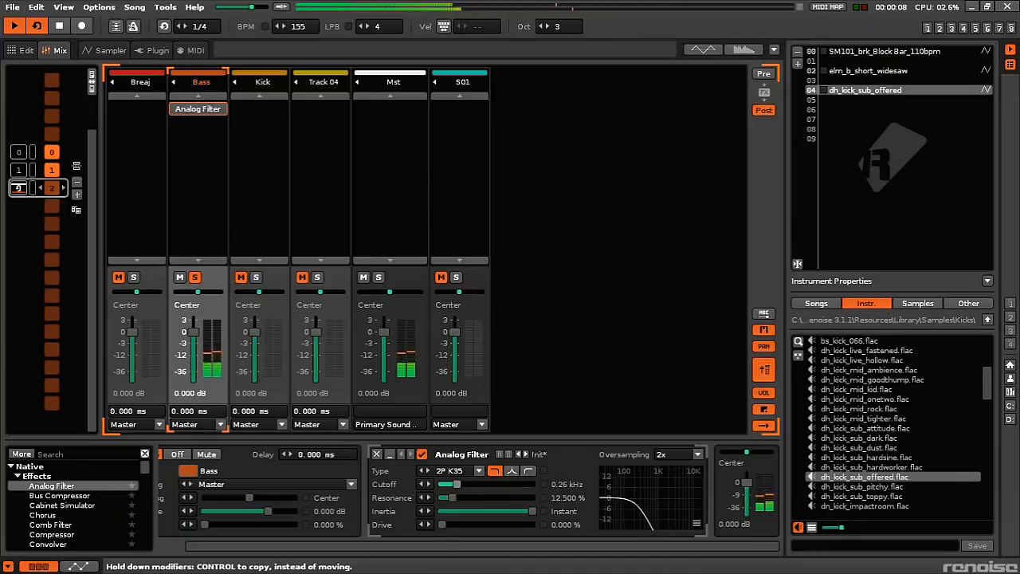
{"action": "left_click_drag", "start_coordinate": [443, 525], "coordinate": [474, 525]}
{"action": "left_click_drag", "start_coordinate": [472, 484], "coordinate": [508, 484]}
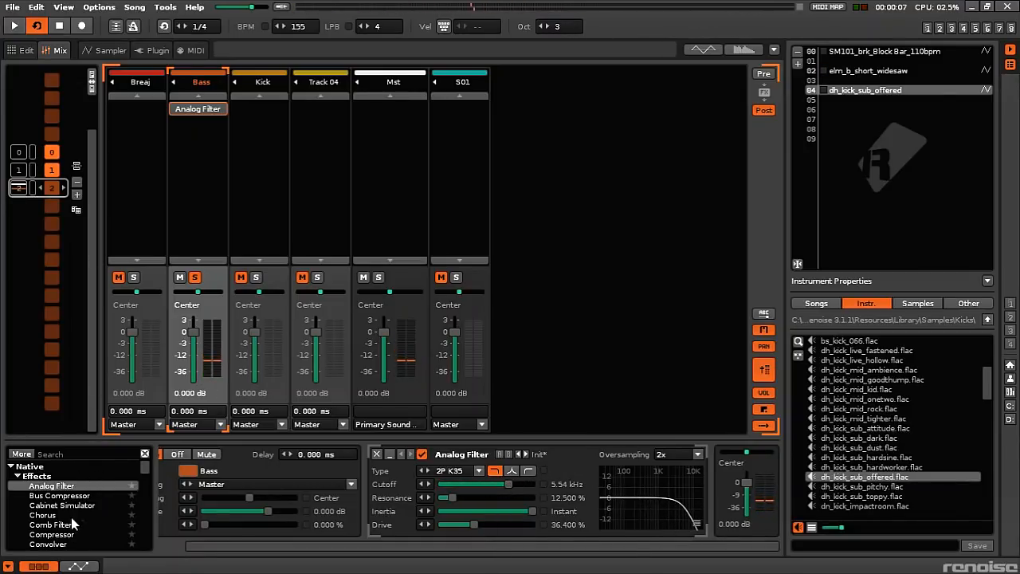
{"action": "mouse_move", "coordinate": [149, 475]}
{"action": "left_mouse_down"}
{"action": "mouse_move", "coordinate": [149, 523]}
{"action": "mouse_move", "coordinate": [149, 471]}
{"action": "mouse_move", "coordinate": [148, 479]}
{"action": "left_mouse_up"}
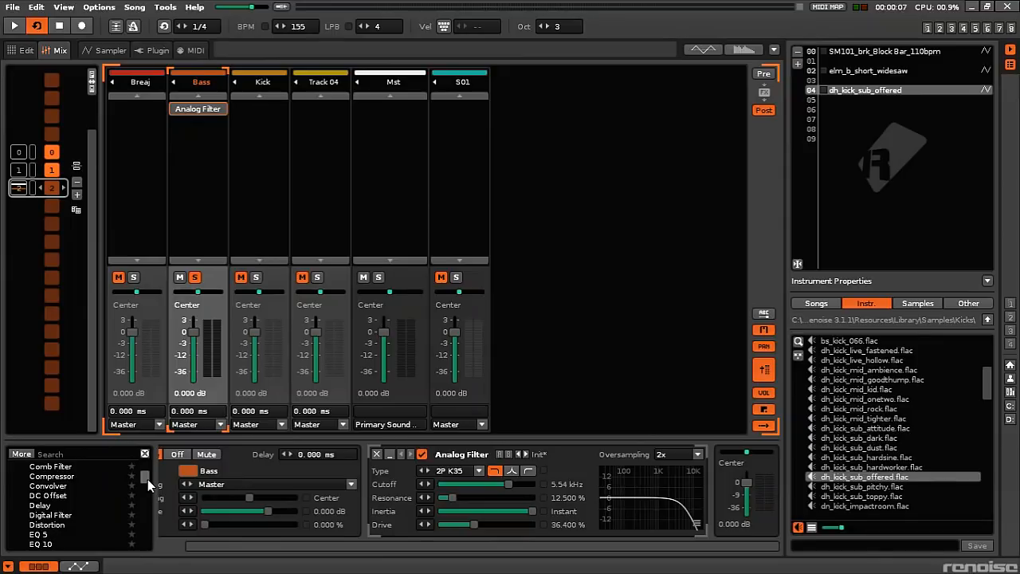
{"action": "mouse_move", "coordinate": [147, 479]}
{"action": "left_mouse_down"}
{"action": "mouse_move", "coordinate": [135, 510]}
{"action": "mouse_move", "coordinate": [145, 497]}
{"action": "left_mouse_up"}
{"action": "scroll", "coordinate": [145, 497], "scroll_direction": "up", "scroll_amount": 1}
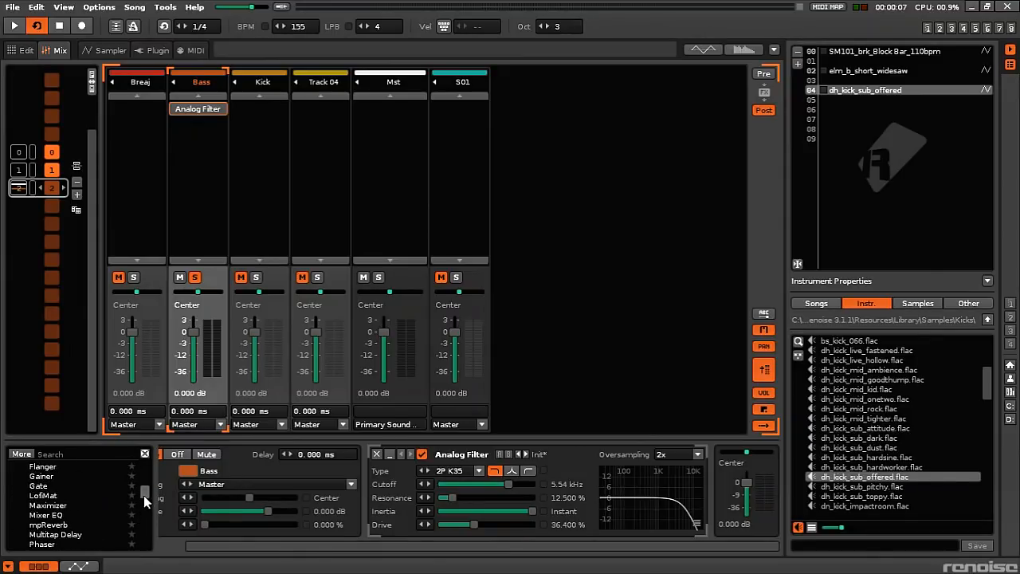
{"action": "left_click_drag", "start_coordinate": [143, 495], "coordinate": [147, 467]}
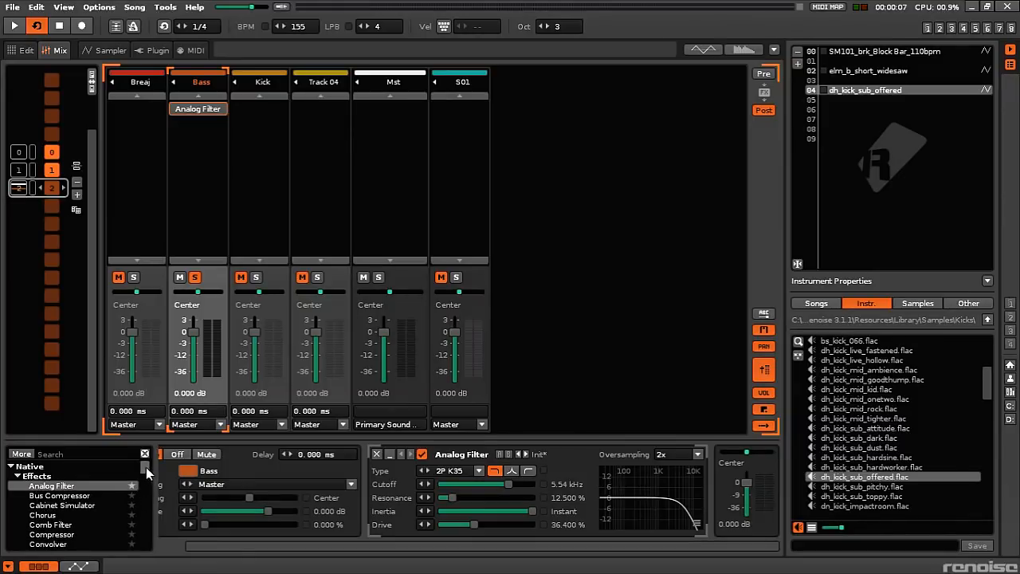
Clone pattern 2 as pattern 3 and create an automation envelope for the Bass Analog Filter's Cutoff
{"action": "left_click", "coordinate": [75, 210]}
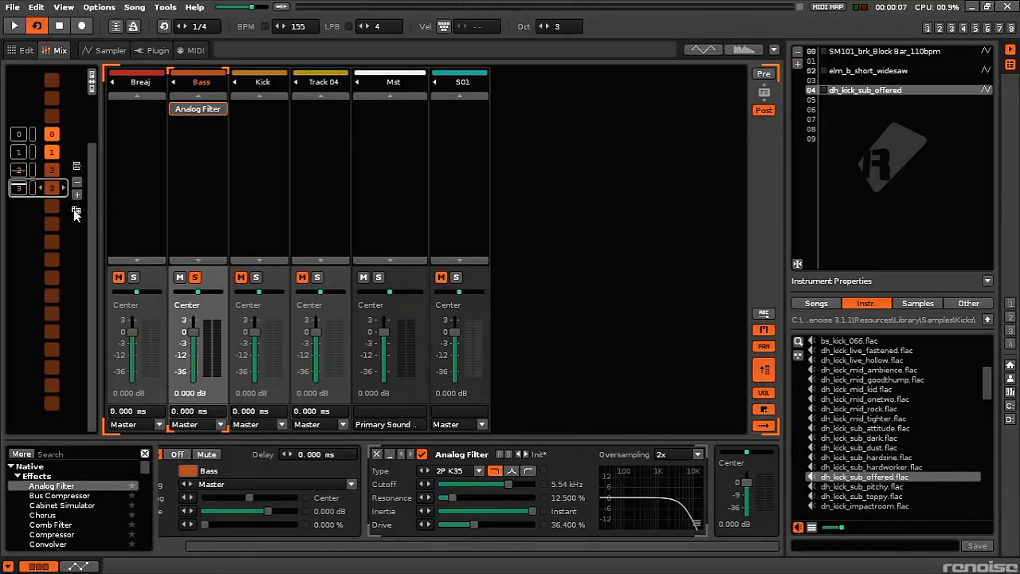
{"action": "left_click", "coordinate": [547, 484]}
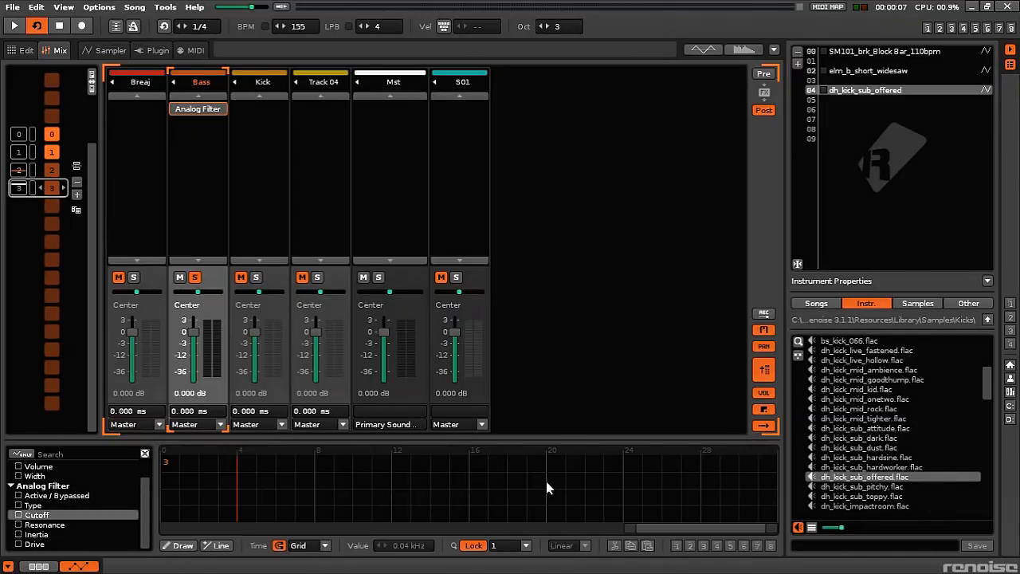
{"action": "left_click", "coordinate": [198, 110]}
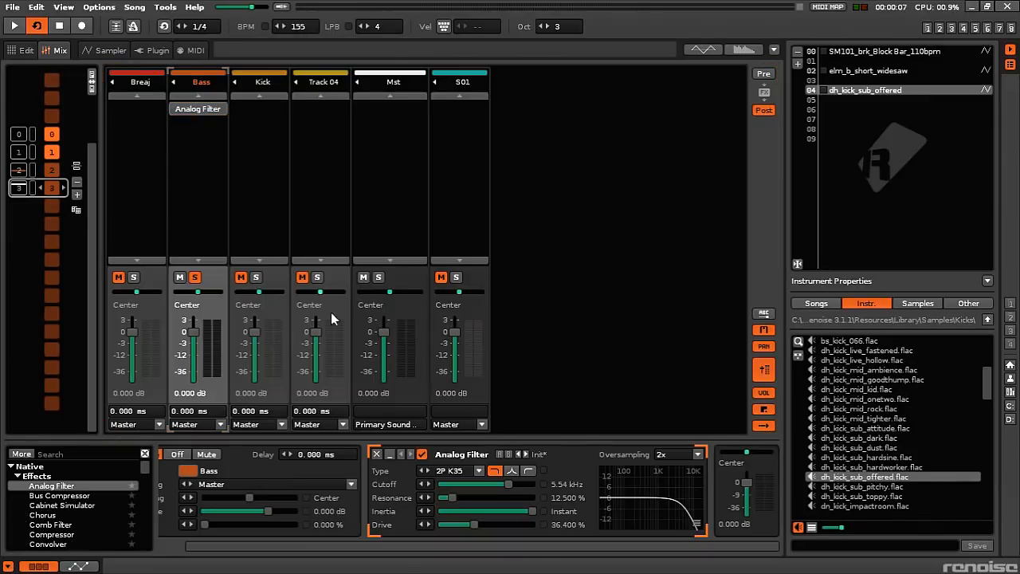
{"action": "left_click", "coordinate": [543, 483]}
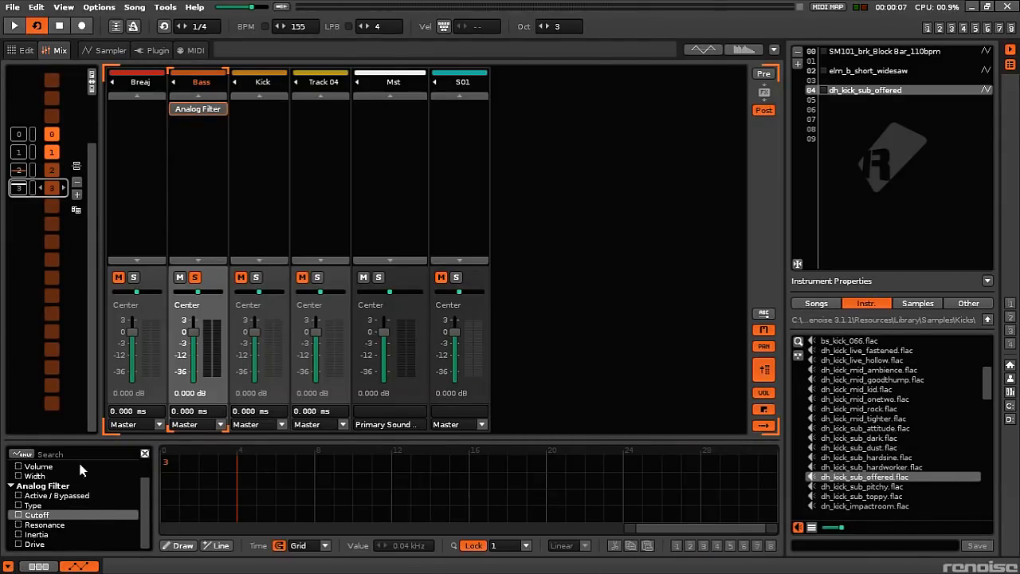
{"action": "double_click", "coordinate": [49, 516]}
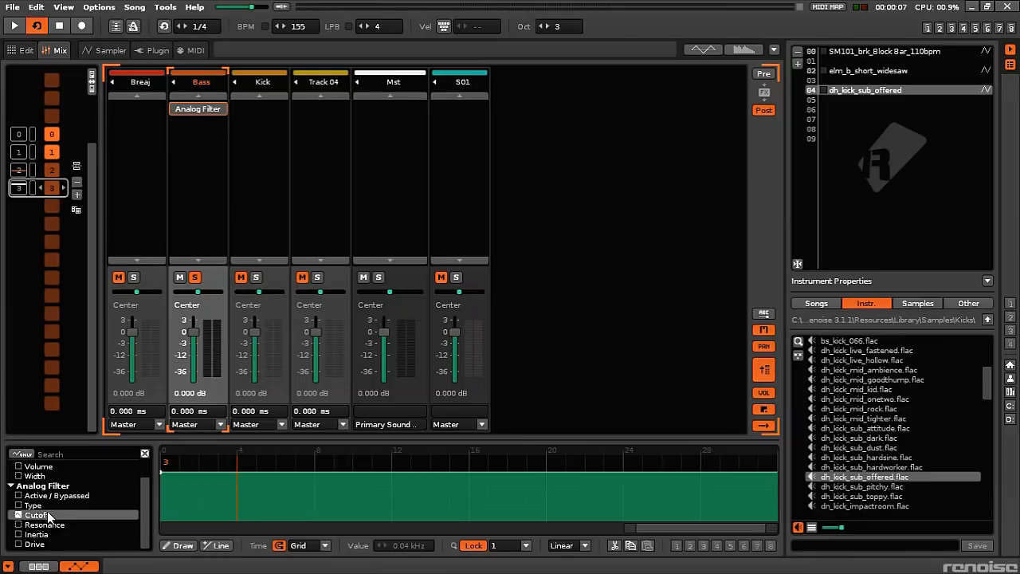
Shape the Cutoff envelope from 0.30 kHz up to 18.00 kHz at line 24 and down to 0.38 kHz, set it to Curve and play it
{"action": "left_click_drag", "start_coordinate": [160, 476], "coordinate": [162, 507]}
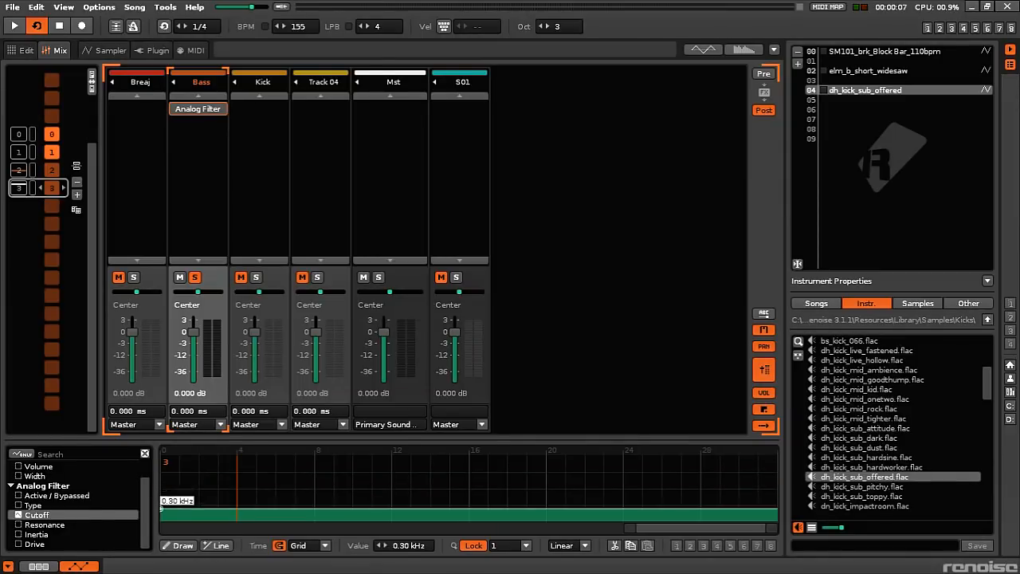
{"action": "left_click_drag", "start_coordinate": [317, 510], "coordinate": [759, 461]}
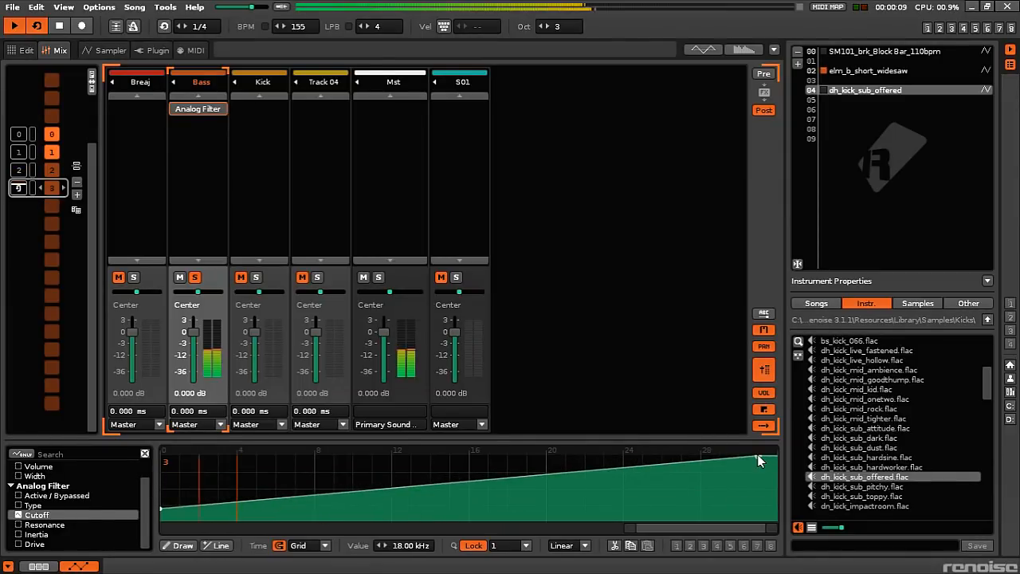
{"action": "mouse_move", "coordinate": [758, 456]}
{"action": "left_mouse_down"}
{"action": "mouse_move", "coordinate": [633, 457]}
{"action": "mouse_move", "coordinate": [777, 517]}
{"action": "mouse_move", "coordinate": [777, 491]}
{"action": "mouse_move", "coordinate": [778, 505]}
{"action": "left_mouse_up"}
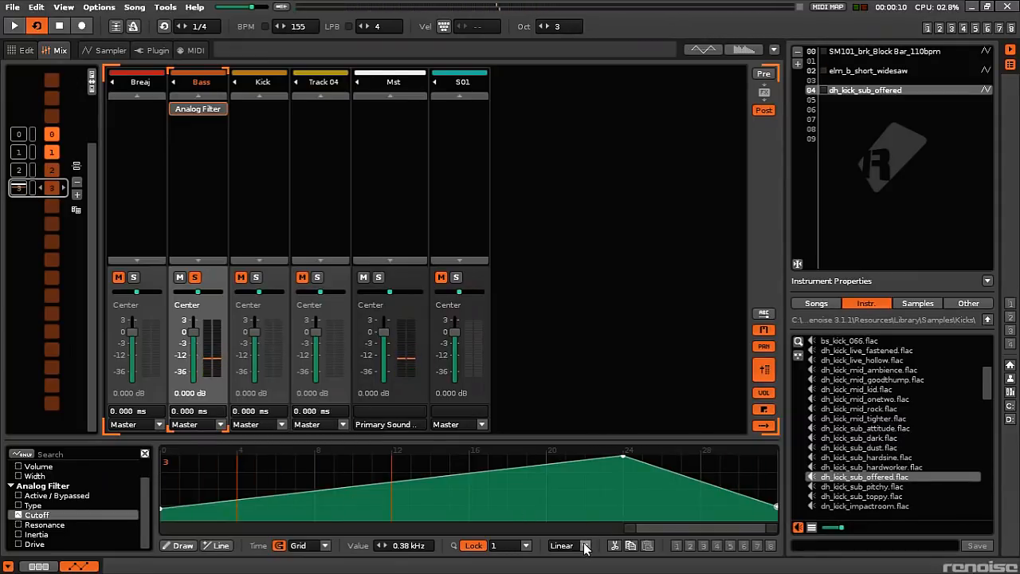
{"action": "scroll", "coordinate": [572, 542], "scroll_direction": "down", "scroll_amount": 1}
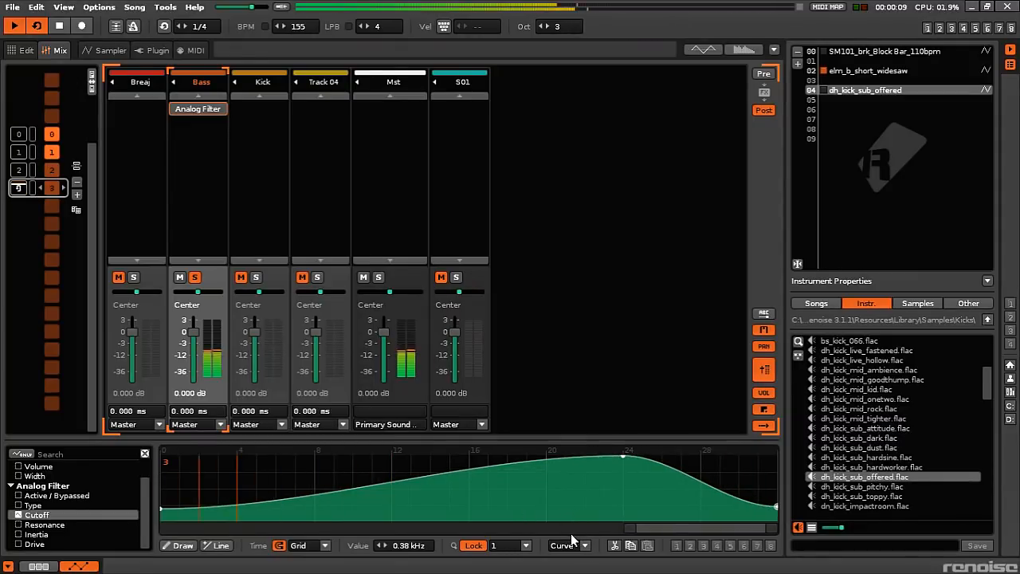
{"action": "key", "text": "space"}
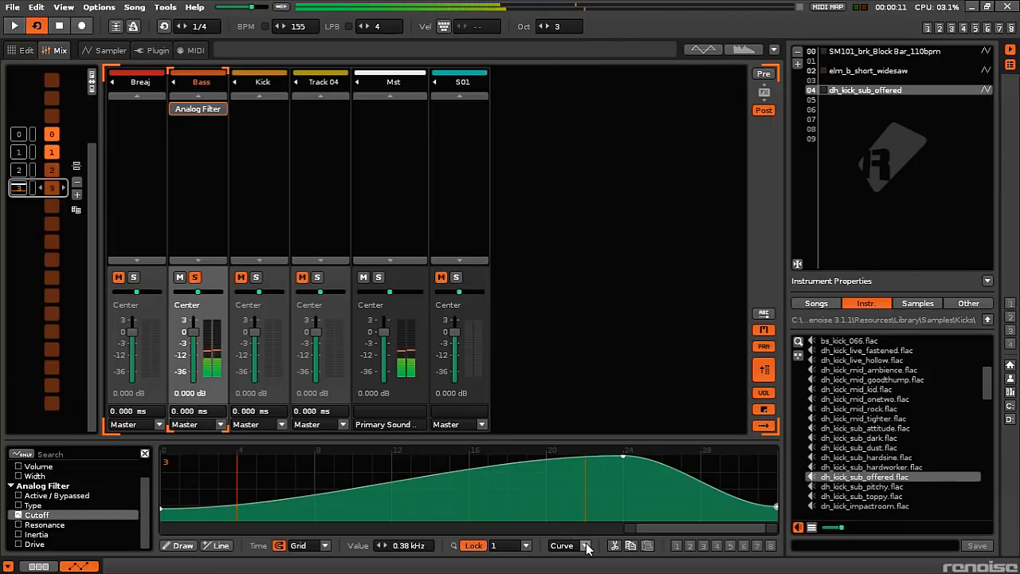
Set the Bass Cutoff envelope to Points, scatter points at varied heights across pattern 3, and play it
{"action": "scroll", "coordinate": [575, 545], "scroll_direction": "down", "scroll_amount": 1}
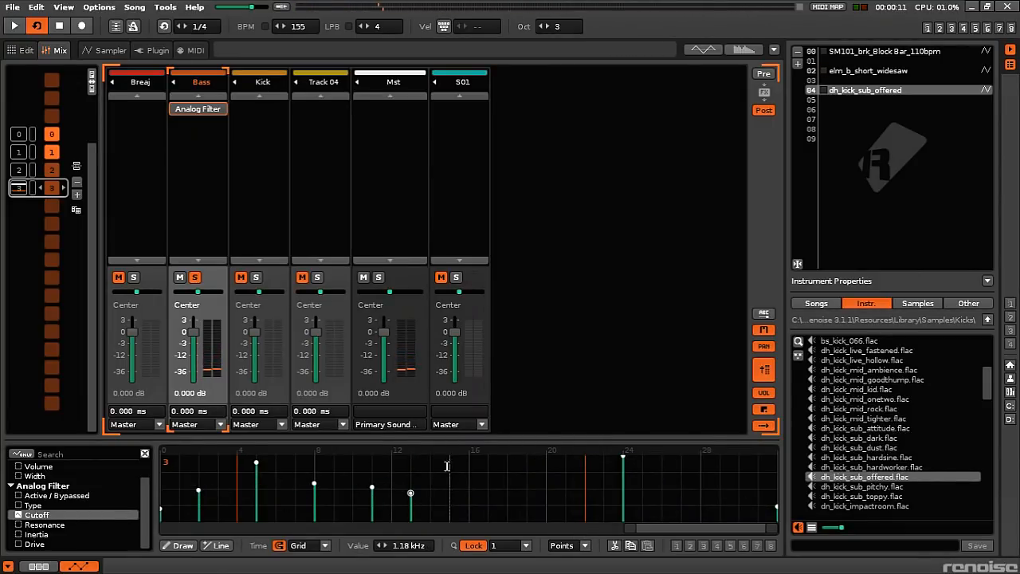
{"action": "left_click", "coordinate": [545, 476]}
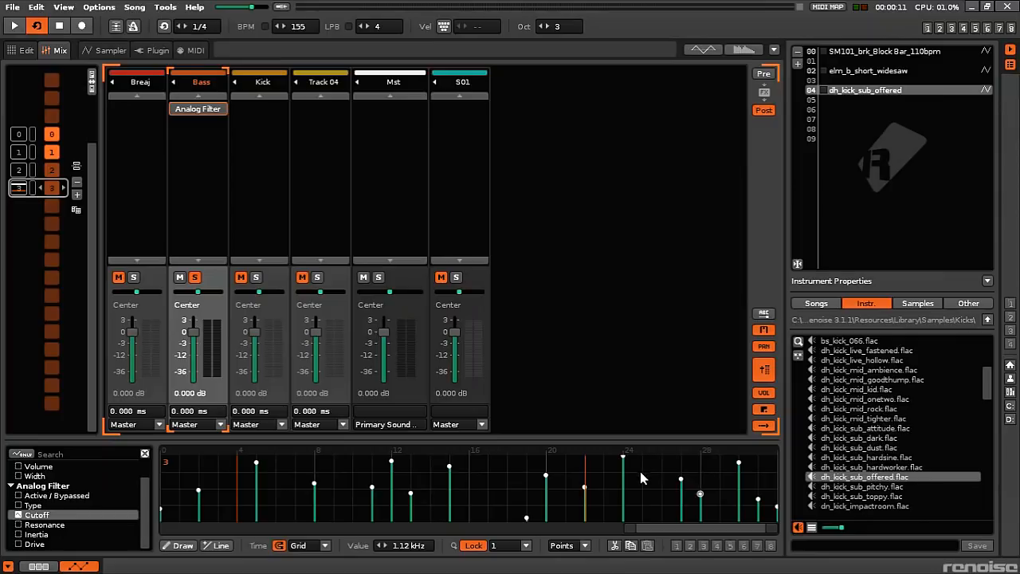
{"action": "key", "text": "space"}
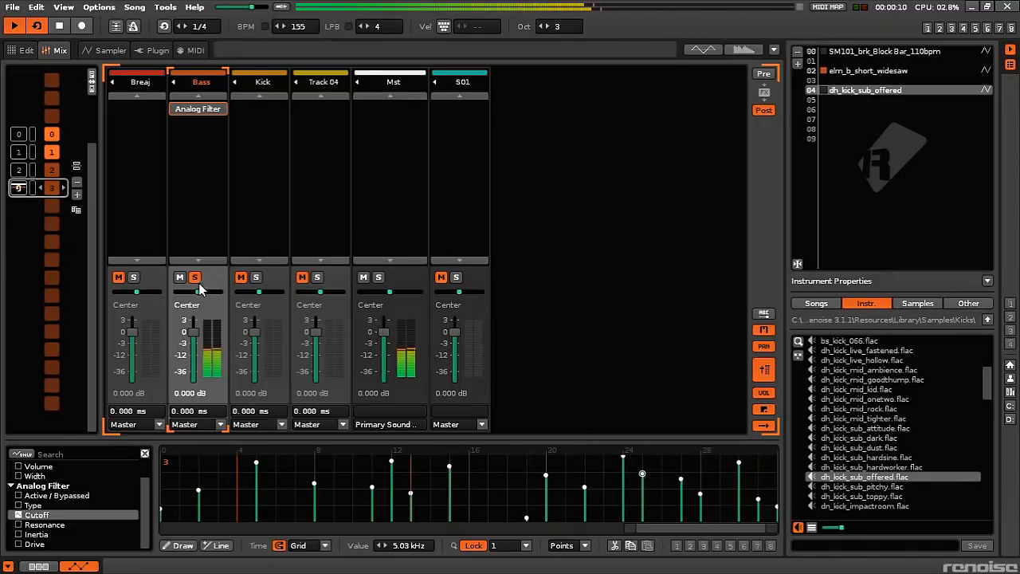
Unmute the Breaj track alongside the Bass and lower its volume to -0.750 dB
{"action": "left_click", "coordinate": [119, 279]}
{"action": "left_click_drag", "start_coordinate": [136, 339], "coordinate": [133, 343]}
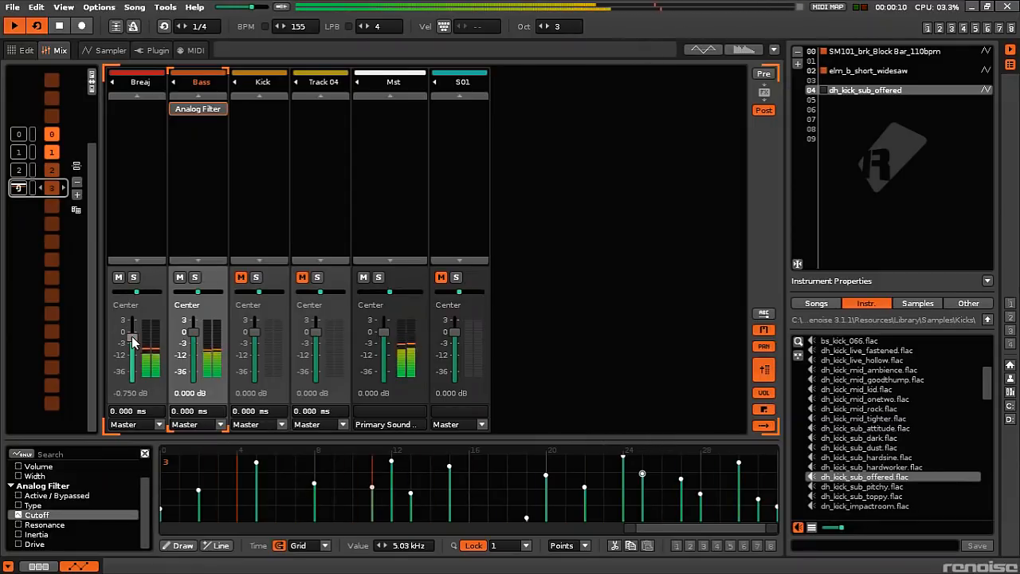
{"action": "left_click", "coordinate": [207, 110]}
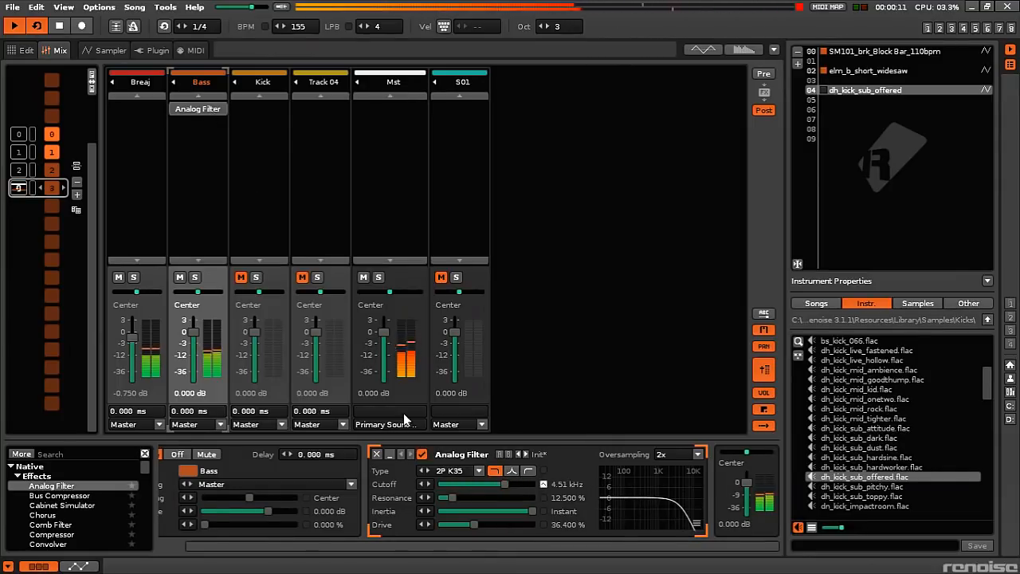
{"action": "key", "text": "space"}
Copy the Bass track's Analog Filter to the Breaj track and make it a high-pass with 0.35 kHz cutoff
{"action": "left_click", "coordinate": [204, 110]}
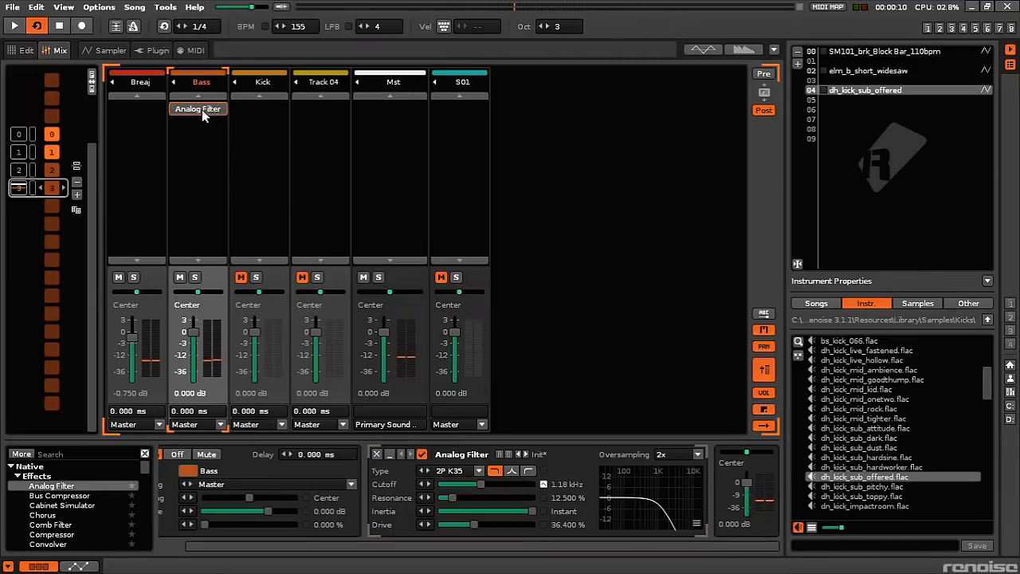
{"action": "left_click_drag", "start_coordinate": [202, 109], "coordinate": [149, 119]}
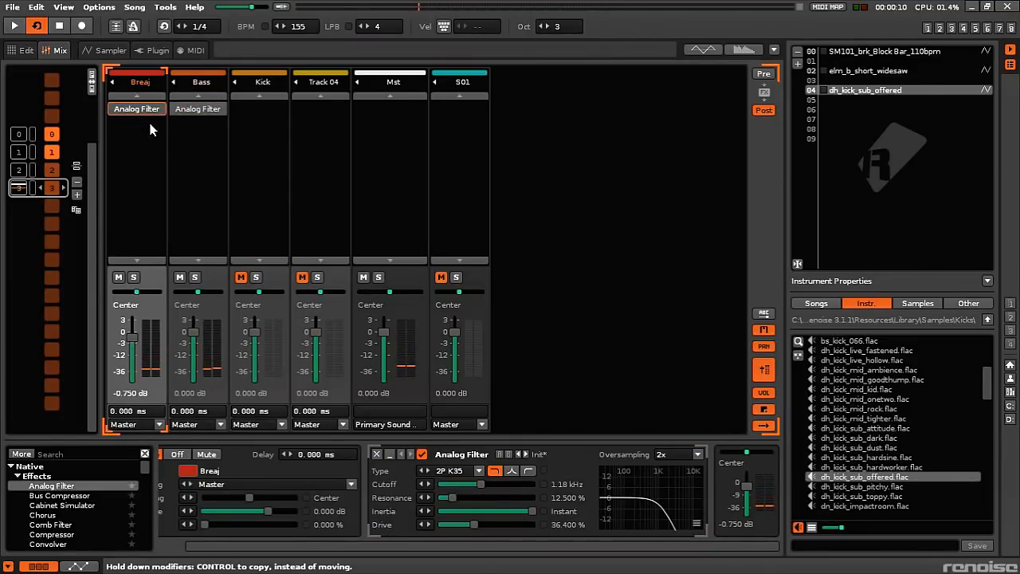
{"action": "left_click", "coordinate": [141, 110]}
{"action": "left_click", "coordinate": [525, 472]}
{"action": "left_click_drag", "start_coordinate": [489, 485], "coordinate": [478, 484]}
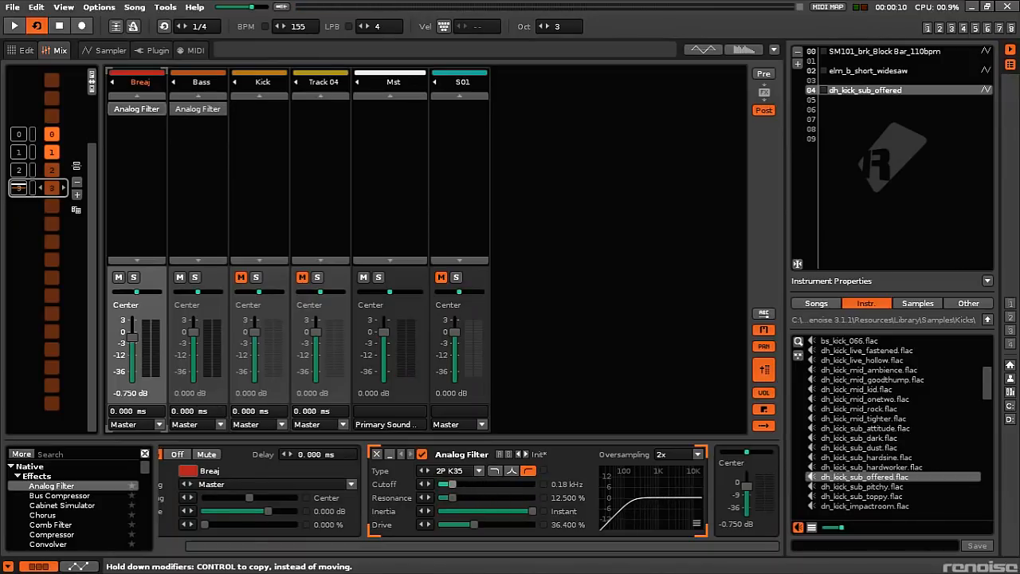
{"action": "key", "text": "space"}
{"action": "left_click_drag", "start_coordinate": [451, 483], "coordinate": [461, 482]}
{"action": "key", "text": "space"}
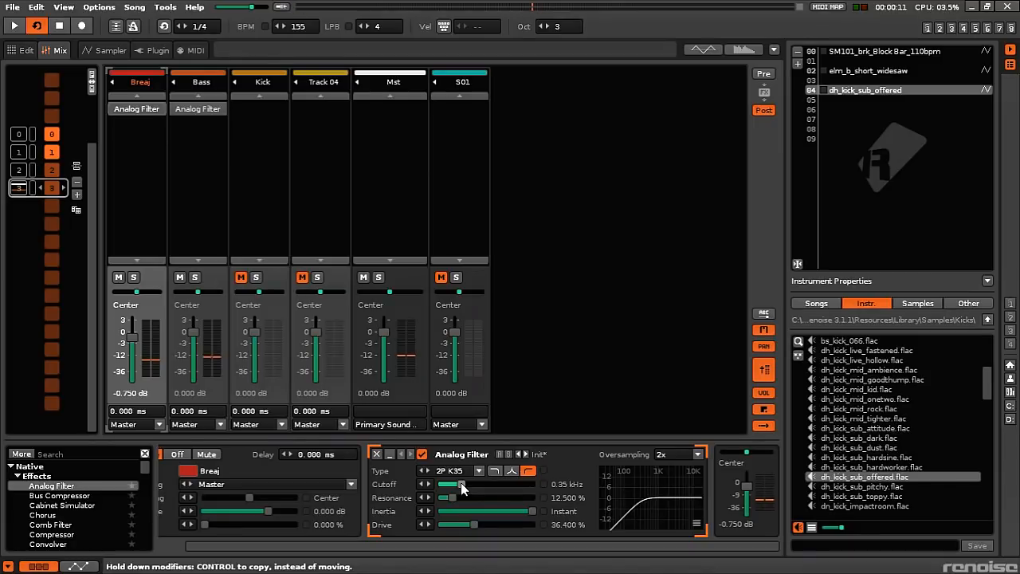
Compare the tracks on the spectrum analyzer during playback and set the Breaj filter's Resonance to 42.000 %
{"action": "left_click", "coordinate": [774, 49]}
{"action": "key", "text": "space"}
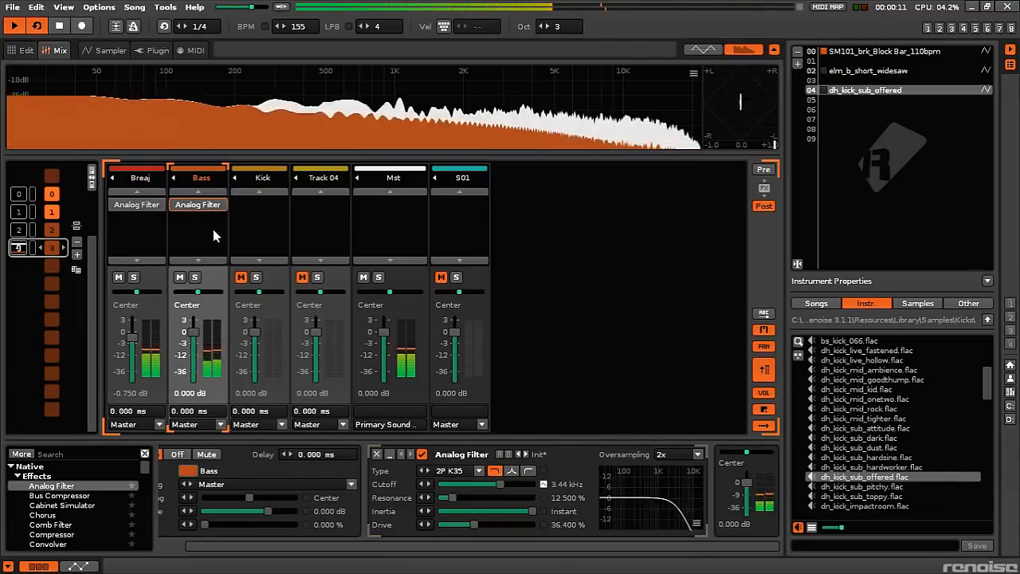
{"action": "left_click", "coordinate": [246, 237]}
{"action": "left_click", "coordinate": [311, 233]}
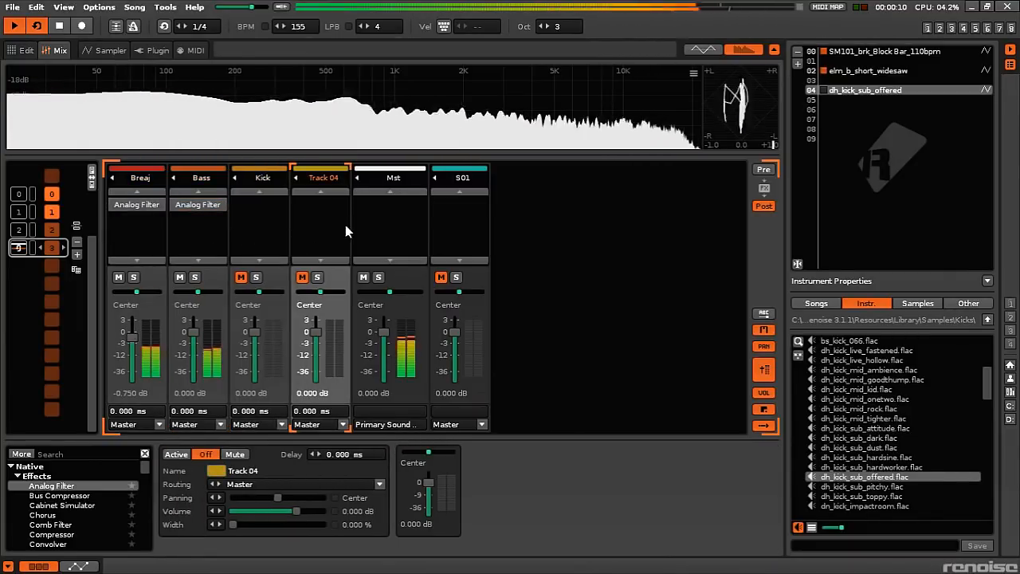
{"action": "left_click", "coordinate": [142, 241]}
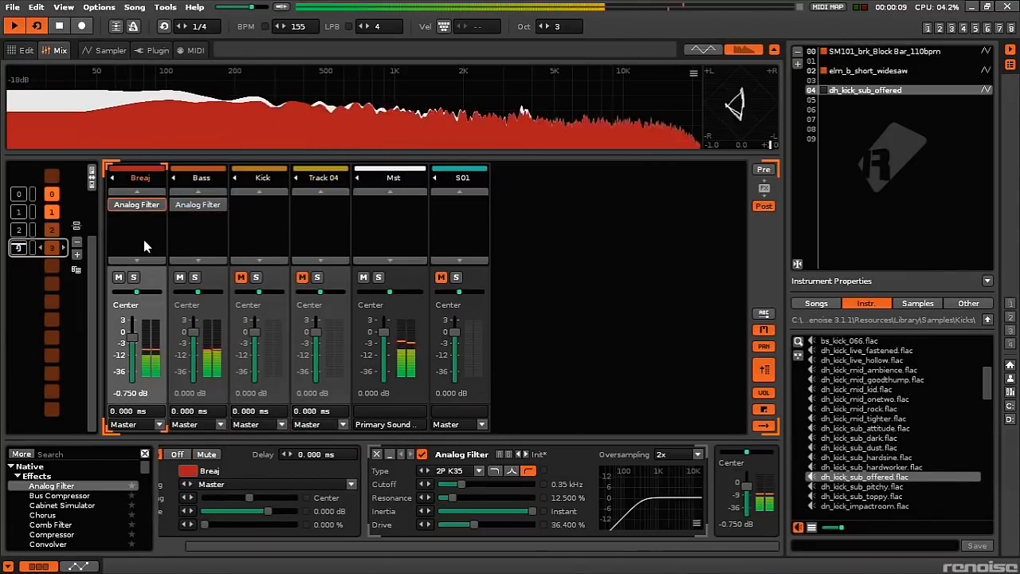
{"action": "mouse_move", "coordinate": [452, 497]}
{"action": "left_mouse_down"}
{"action": "mouse_move", "coordinate": [435, 498]}
{"action": "mouse_move", "coordinate": [501, 484]}
{"action": "mouse_move", "coordinate": [476, 499]}
{"action": "mouse_move", "coordinate": [511, 498]}
{"action": "mouse_move", "coordinate": [461, 485]}
{"action": "left_mouse_up"}
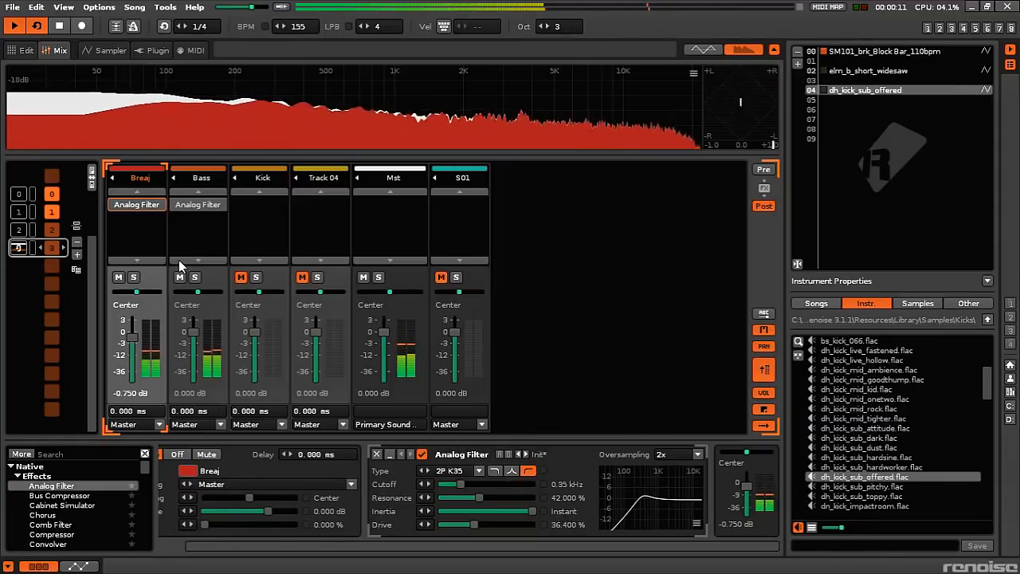
Unmute the Kick track and Track 04, and lower the Master volume to -0.581 dB
{"action": "left_click", "coordinate": [239, 229]}
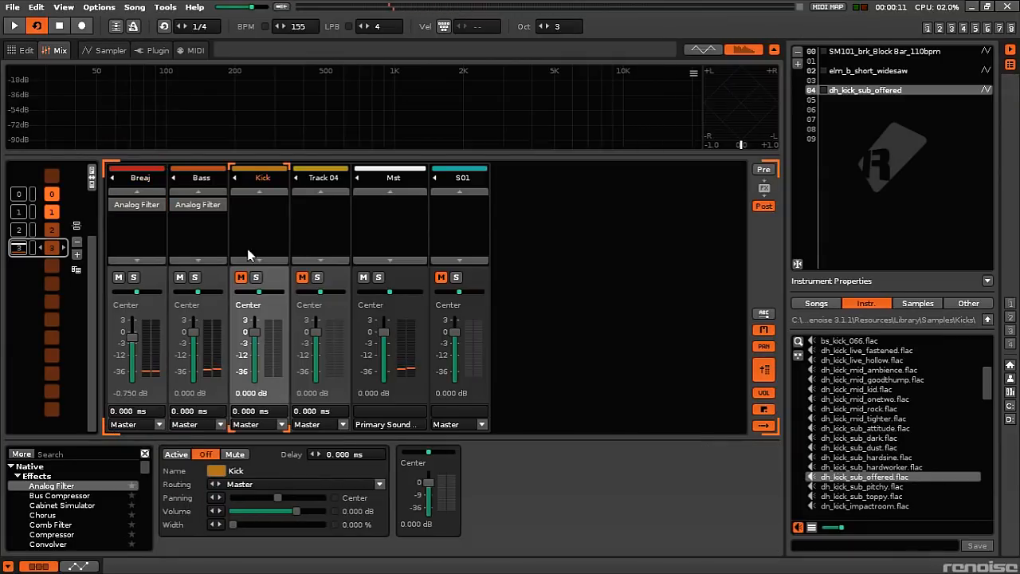
{"action": "left_click", "coordinate": [242, 276]}
{"action": "key", "text": "space"}
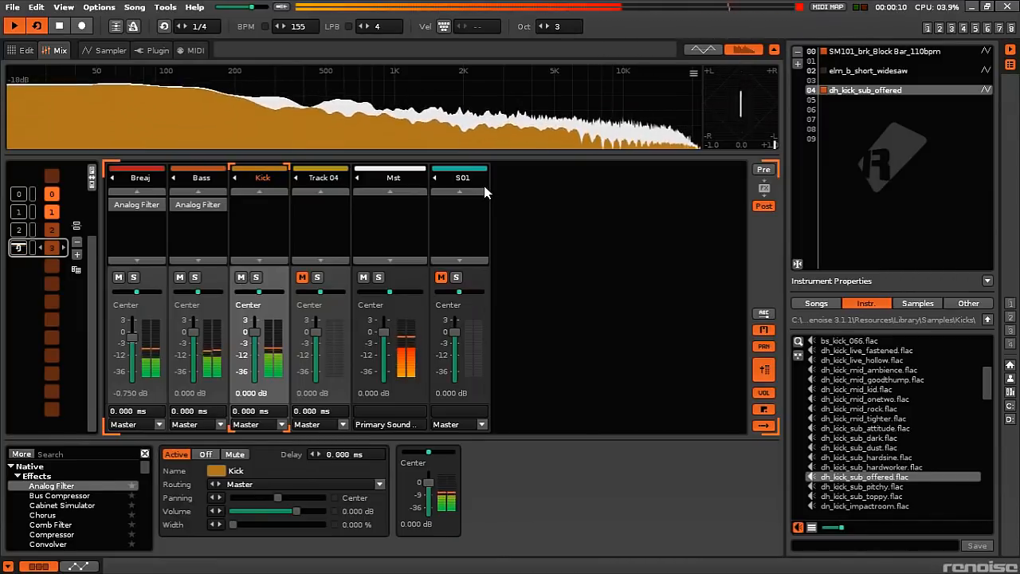
{"action": "left_click", "coordinate": [303, 277]}
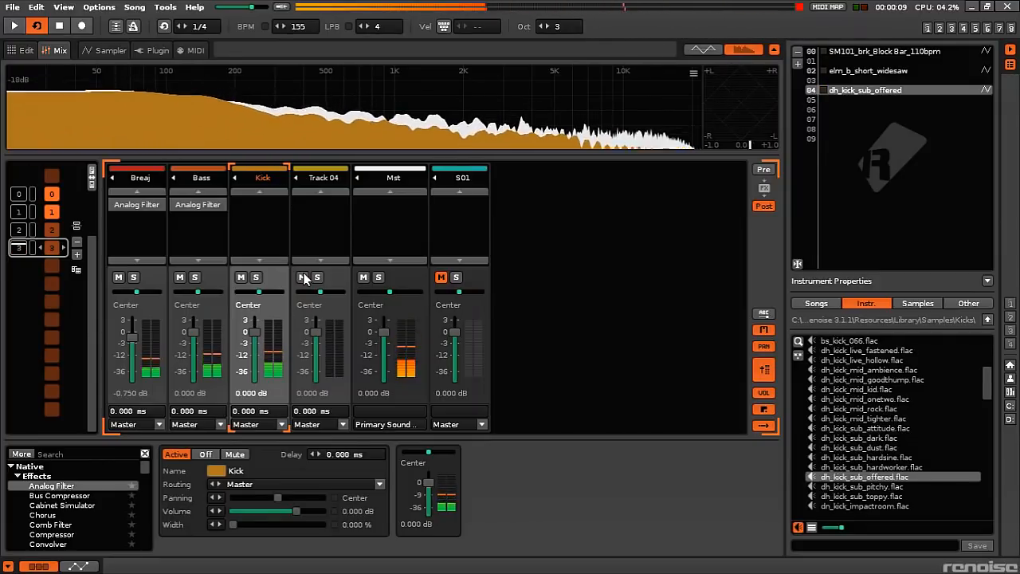
{"action": "left_click", "coordinate": [349, 246]}
{"action": "left_click_drag", "start_coordinate": [384, 333], "coordinate": [383, 340]}
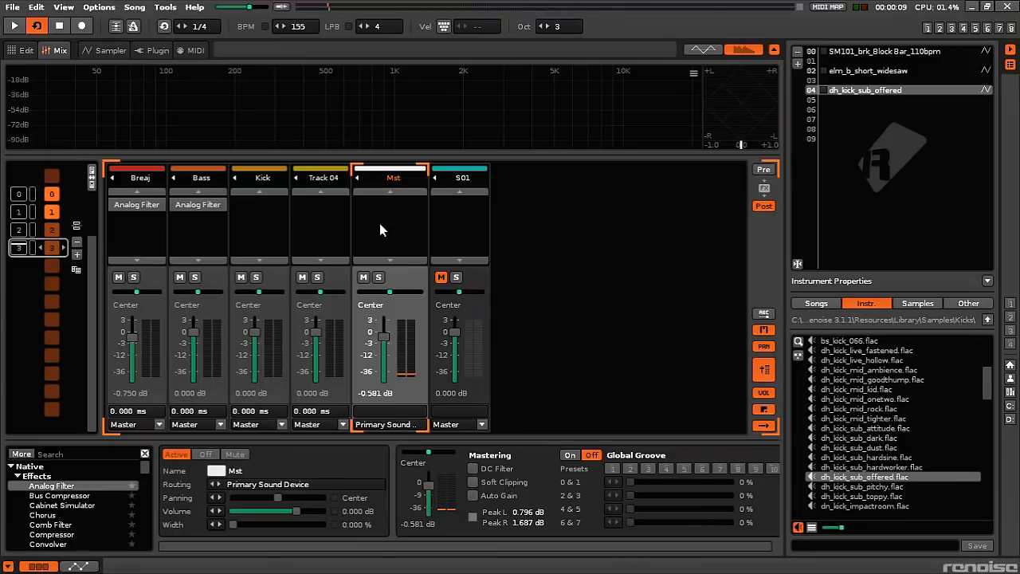
Turn on Global Groove with a preset giving 10 % on all four line pairs, and lower the Master volume to -1.470 dB
{"action": "left_click_drag", "start_coordinate": [562, 548], "coordinate": [598, 547]}
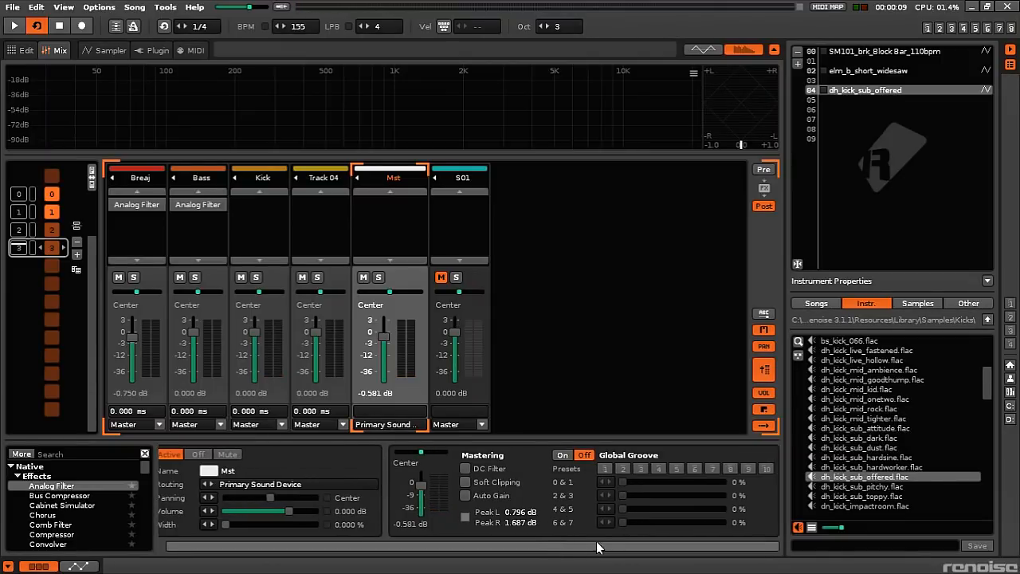
{"action": "left_click", "coordinate": [564, 459]}
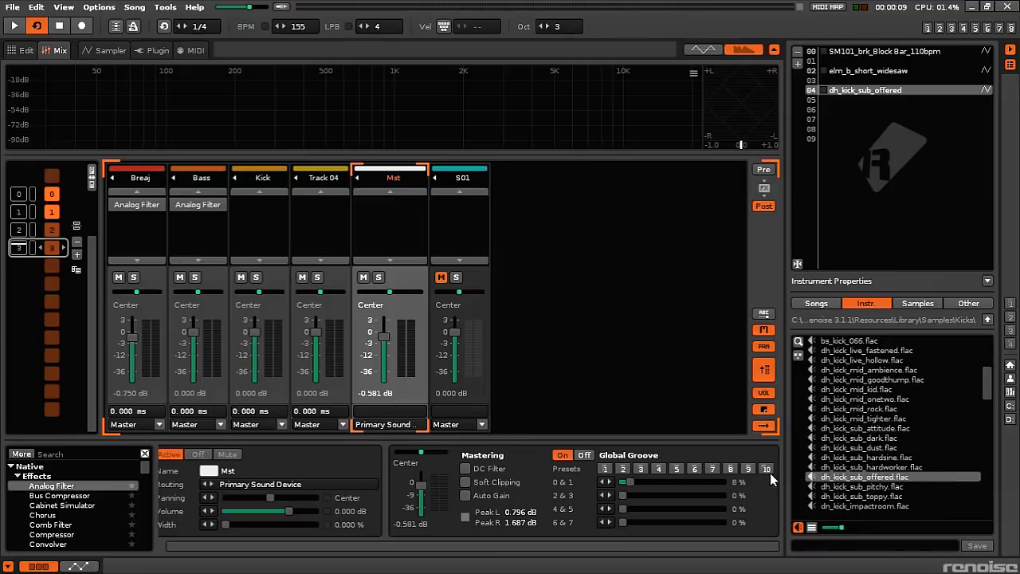
{"action": "left_click", "coordinate": [767, 469]}
{"action": "left_click", "coordinate": [605, 469]}
{"action": "left_click", "coordinate": [623, 470]}
{"action": "left_click", "coordinate": [640, 471]}
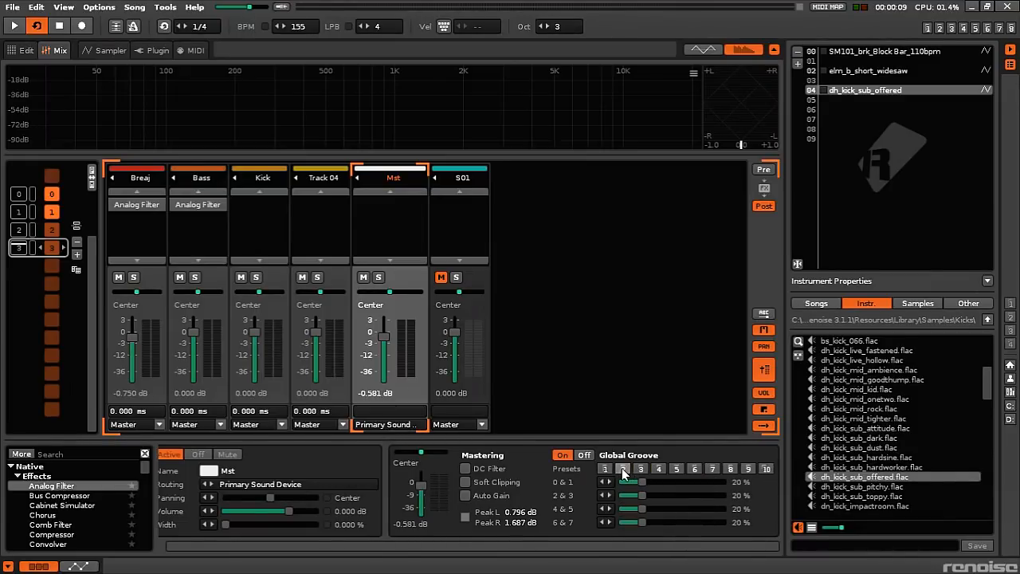
{"action": "left_click", "coordinate": [623, 470]}
{"action": "key", "text": "space"}
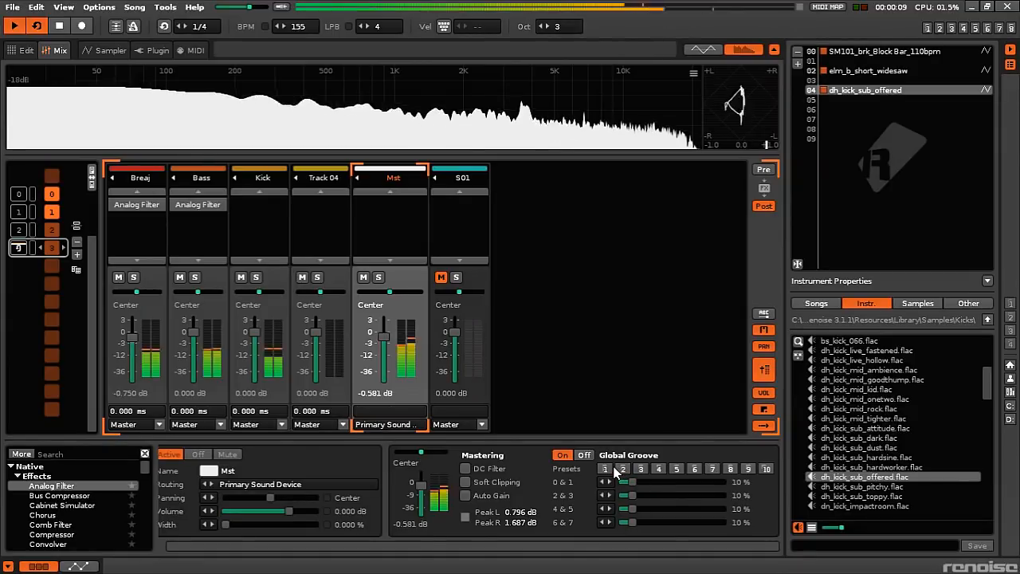
{"action": "left_click_drag", "start_coordinate": [384, 336], "coordinate": [383, 340]}
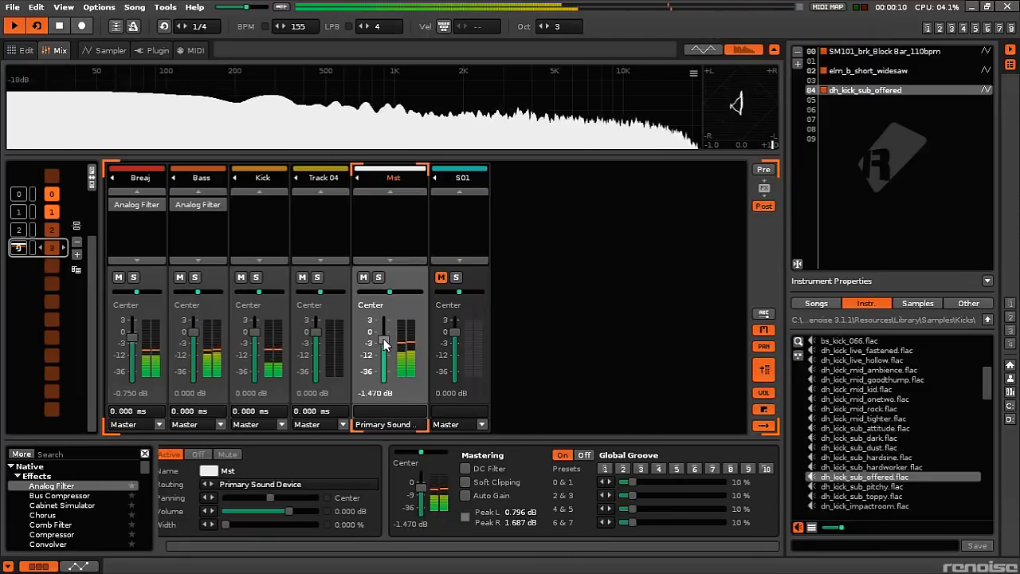
Hide the spectrum and add a native Bus Compressor with the Mastering A preset to the Master, with its volume at -0.529 dB
{"action": "left_click", "coordinate": [752, 51]}
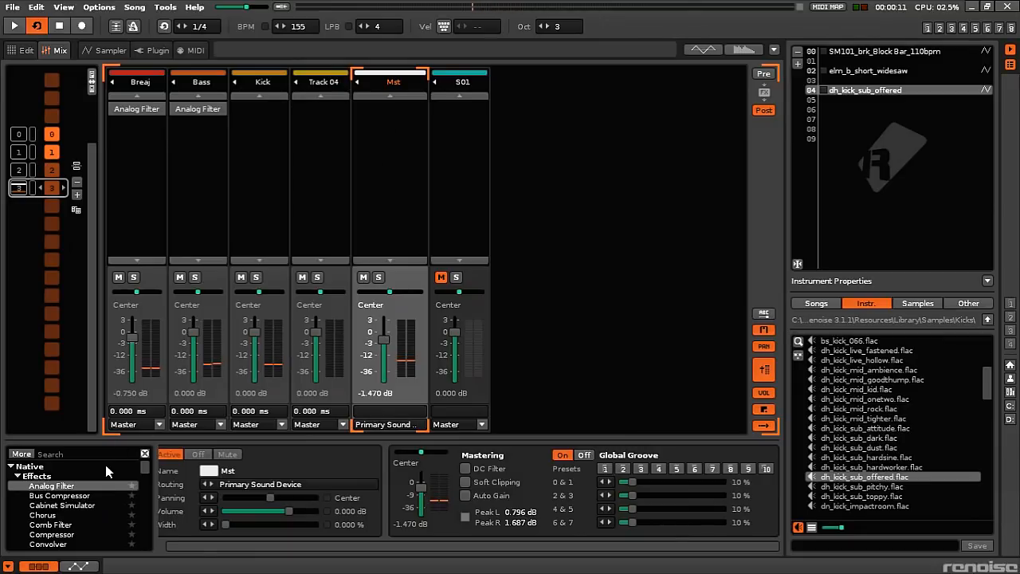
{"action": "double_click", "coordinate": [85, 493]}
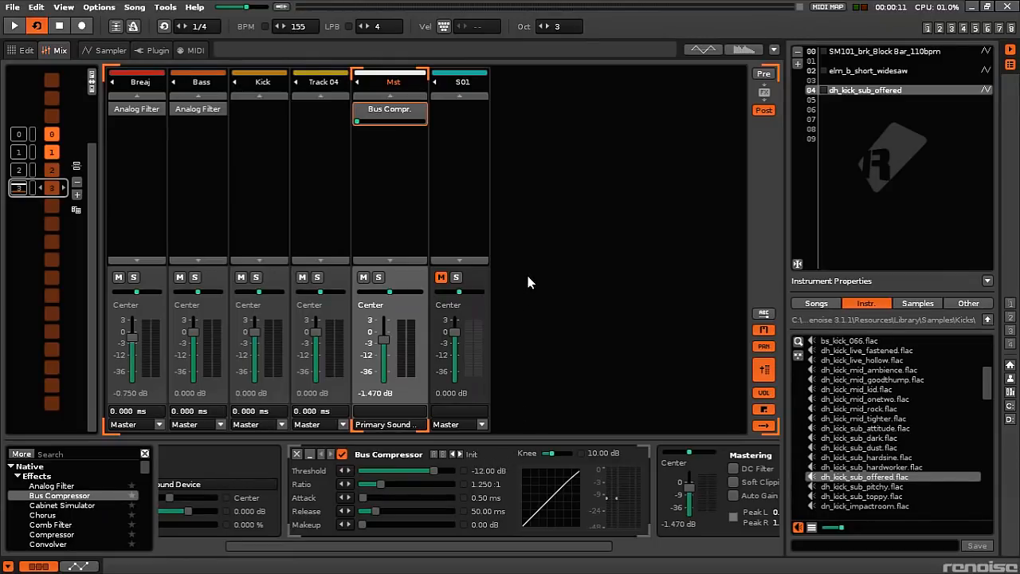
{"action": "left_click", "coordinate": [542, 333]}
{"action": "key", "text": "space"}
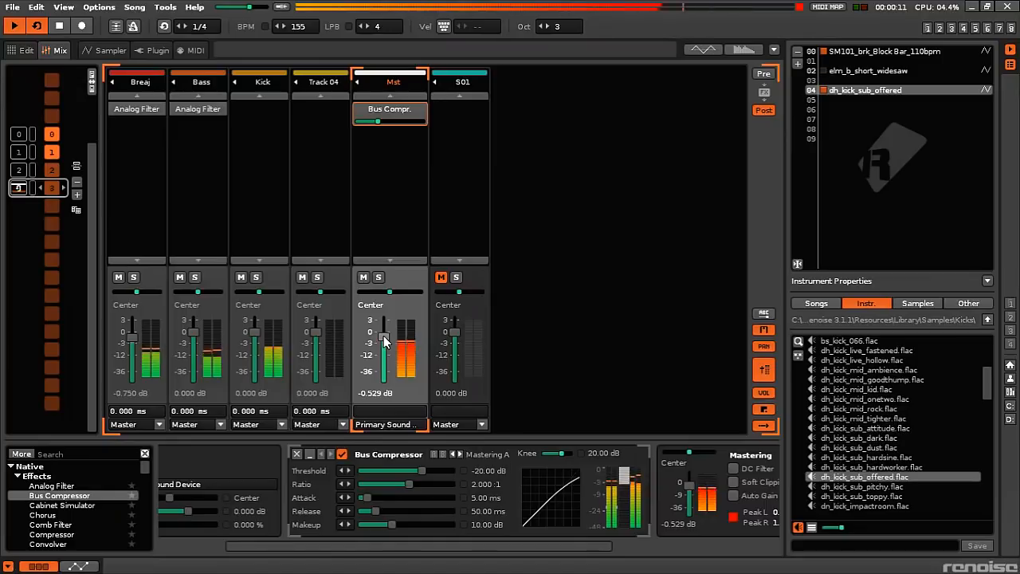
{"action": "key", "text": "space"}
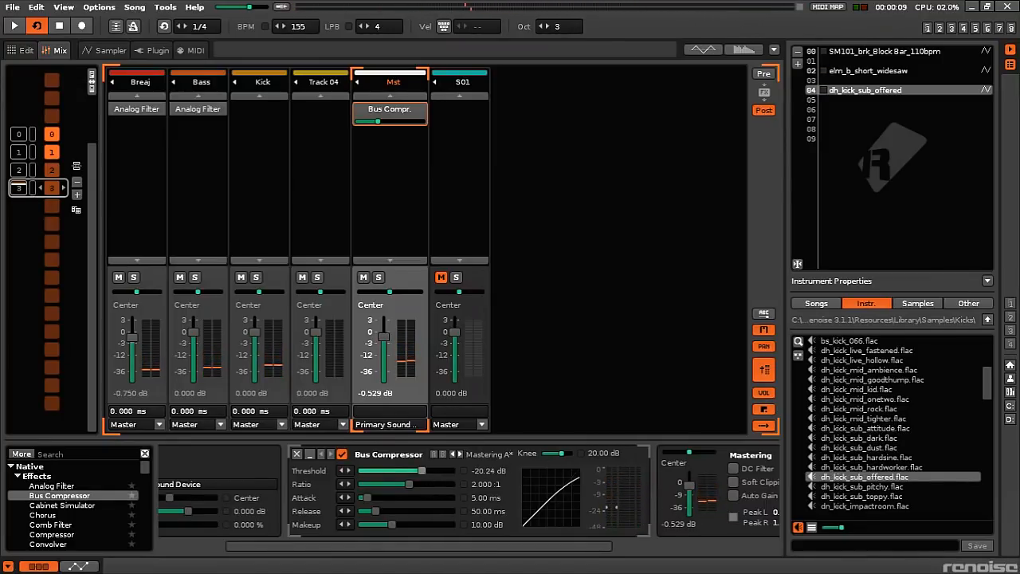
Set the Bus Compressor to -7.04 dB threshold and 2.80 dB makeup, and lower the Master volume to -4.465 dB
{"action": "key", "text": "space"}
{"action": "left_click_drag", "start_coordinate": [442, 469], "coordinate": [441, 470]}
{"action": "left_click_drag", "start_coordinate": [396, 524], "coordinate": [370, 523]}
{"action": "left_click_drag", "start_coordinate": [387, 335], "coordinate": [384, 345]}
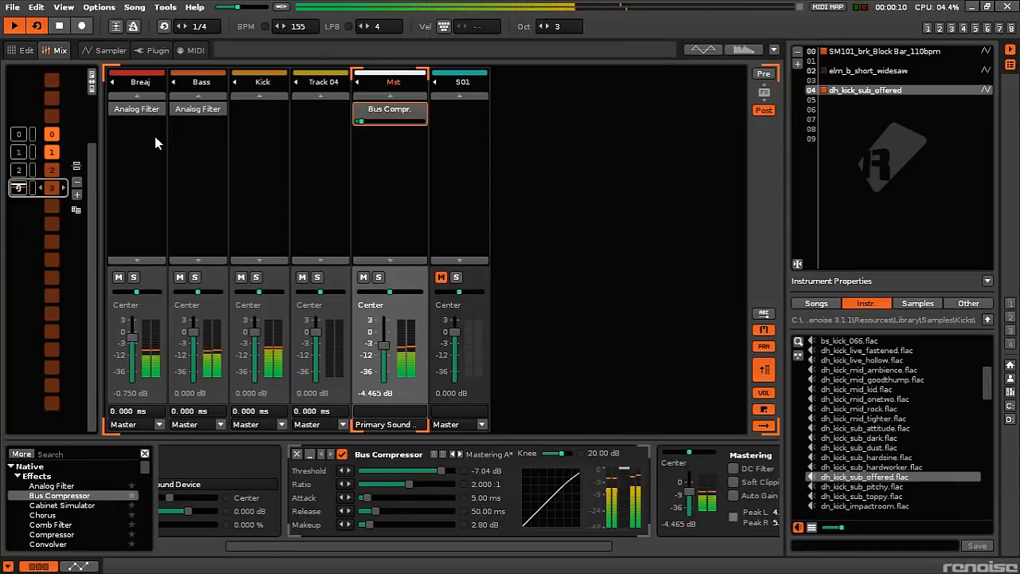
Set the Breaj filter's Cutoff to 0.56 kHz and the Bass filter's Drive to 49.600 %
{"action": "left_click", "coordinate": [139, 108]}
{"action": "left_click_drag", "start_coordinate": [466, 481], "coordinate": [467, 483]}
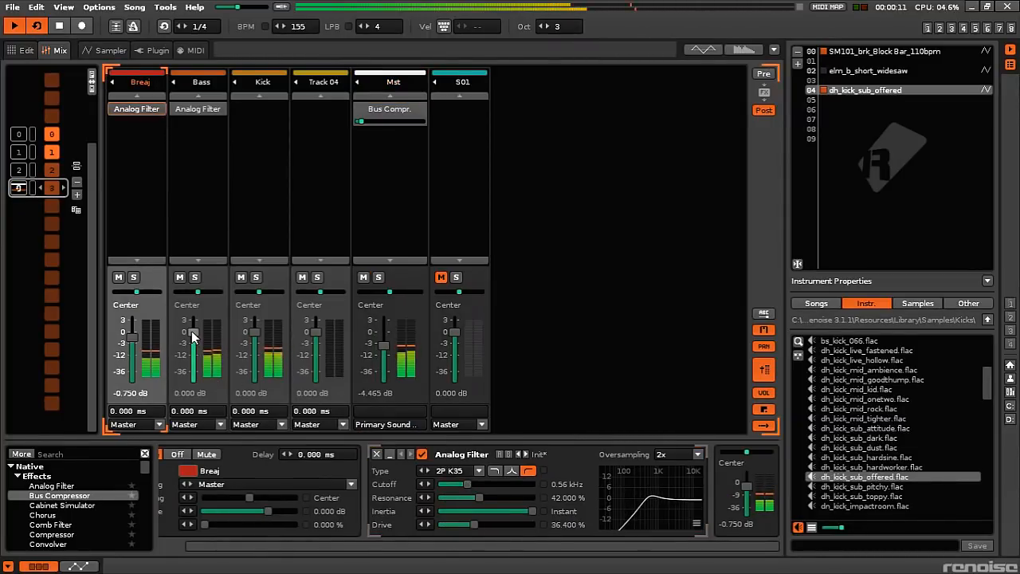
{"action": "left_click", "coordinate": [200, 109]}
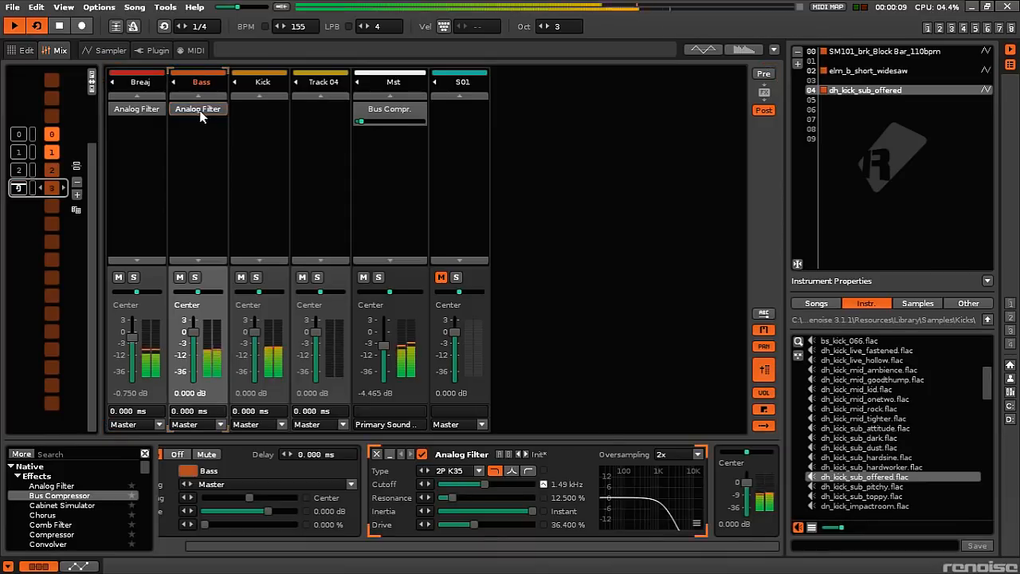
{"action": "left_click", "coordinate": [487, 526]}
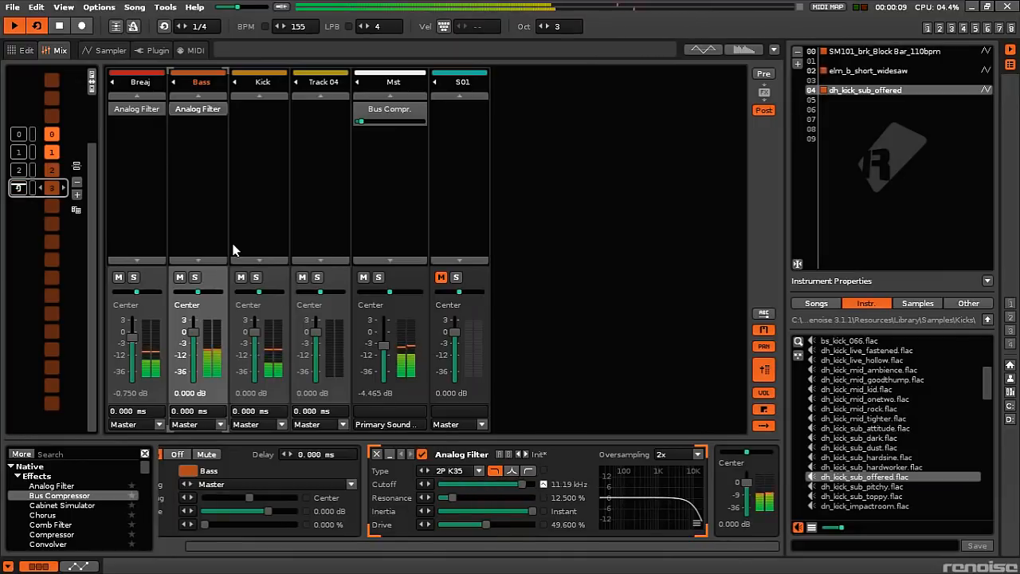
Stop playback and save the song Tutorial.xrns
{"action": "key", "text": "space"}
{"action": "key", "text": "ctrl+s"}
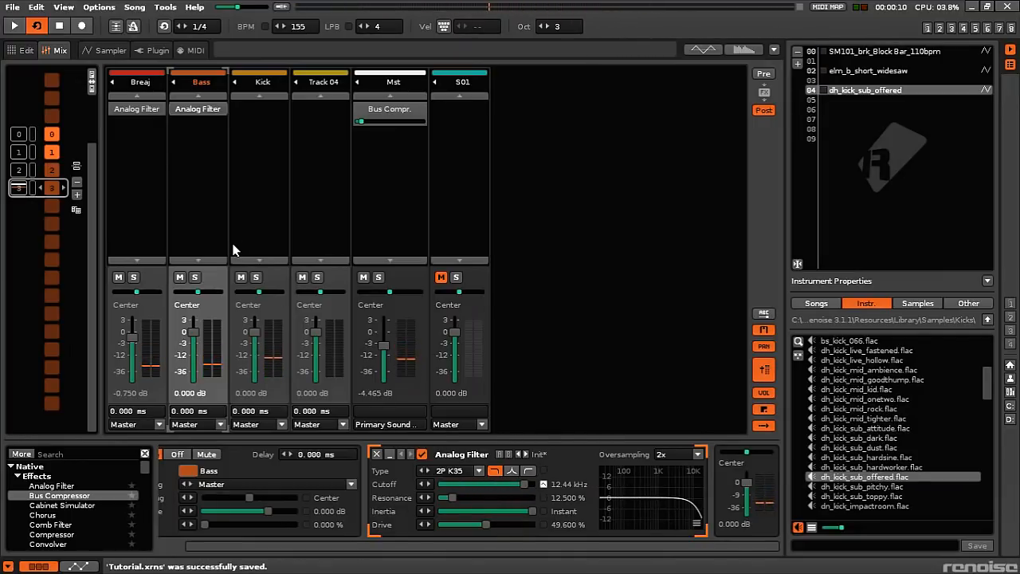